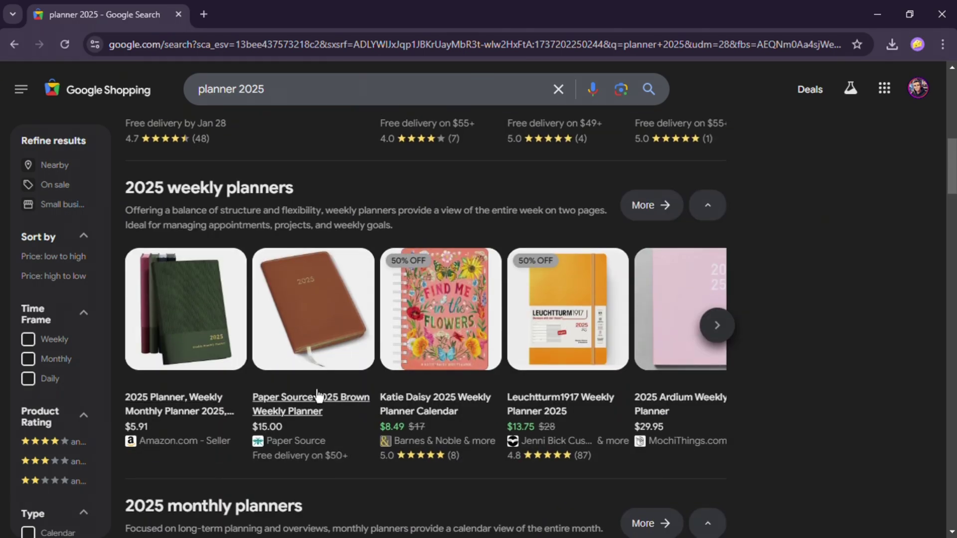
Examine the 2025-2026 planner listings and the grey Maalbok monthly planner's page images, dimensions and feature descriptions on Amazon.
{"action": "scroll", "coordinate": [741, 380], "scroll_direction": "down", "scroll_amount": 8}
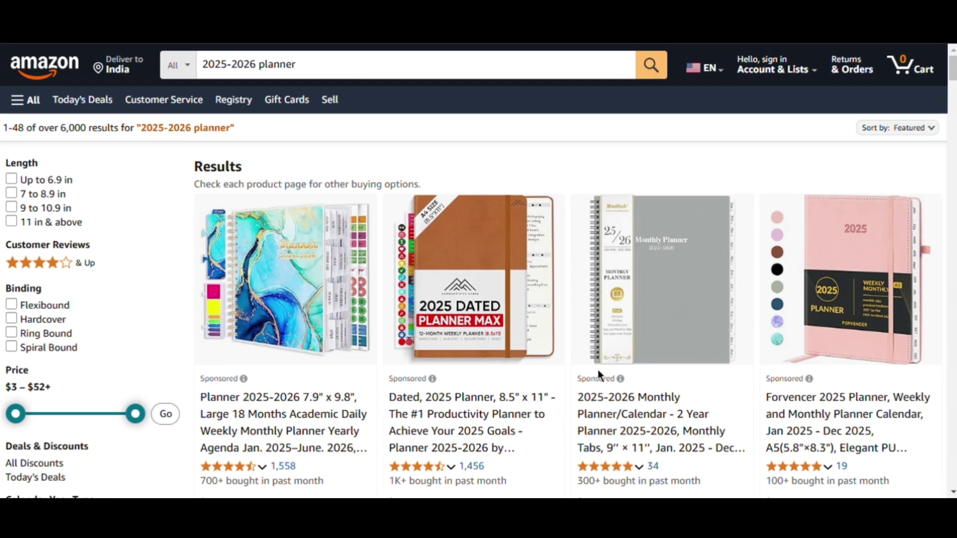
{"action": "left_click", "coordinate": [598, 372]}
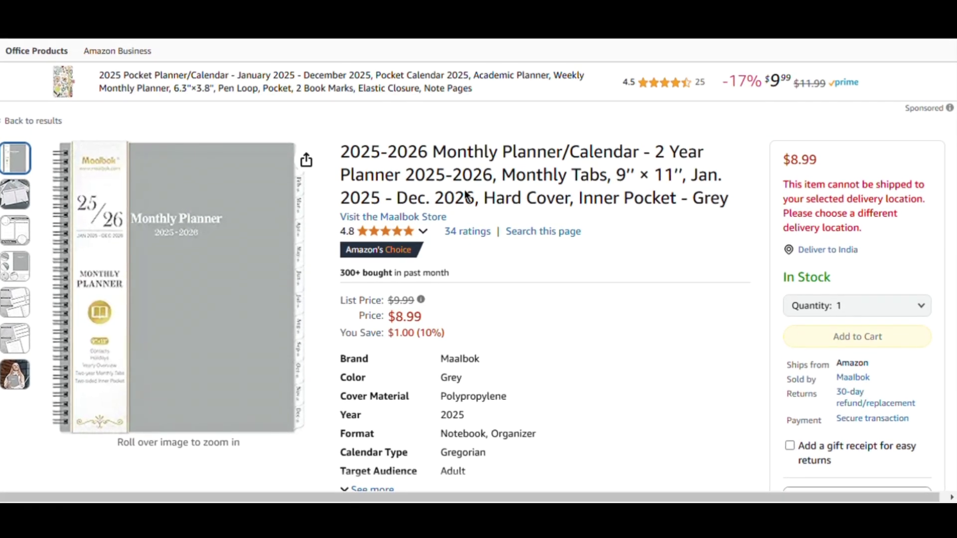
{"action": "scroll", "coordinate": [503, 299], "scroll_direction": "down", "scroll_amount": 7}
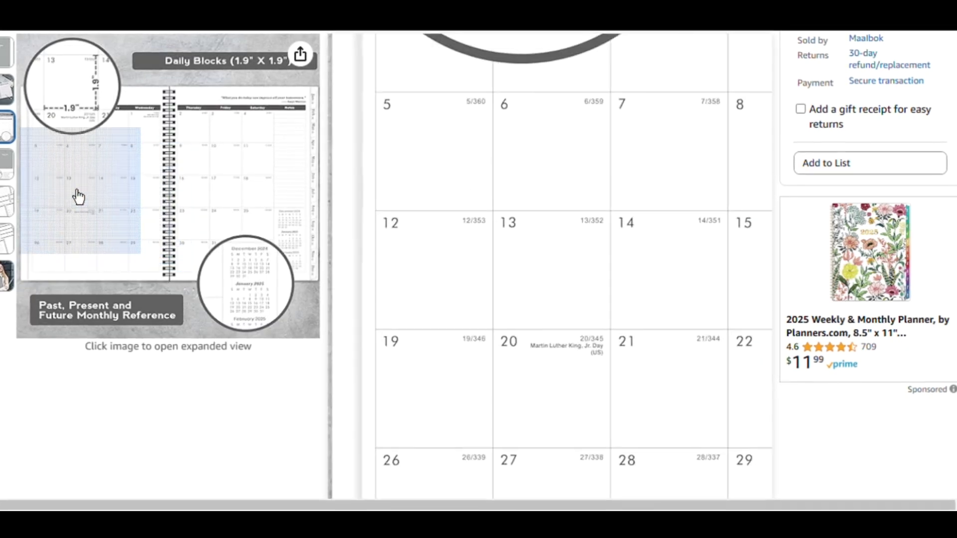
{"action": "mouse_move", "coordinate": [6, 103]}
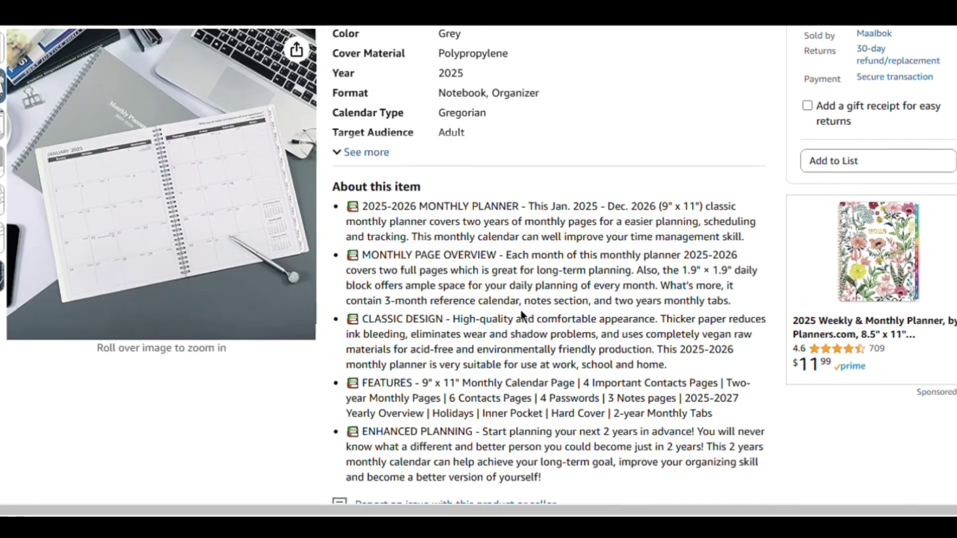
{"action": "scroll", "coordinate": [551, 299], "scroll_direction": "down", "scroll_amount": 5}
{"action": "scroll", "coordinate": [550, 299], "scroll_direction": "up", "scroll_amount": 5}
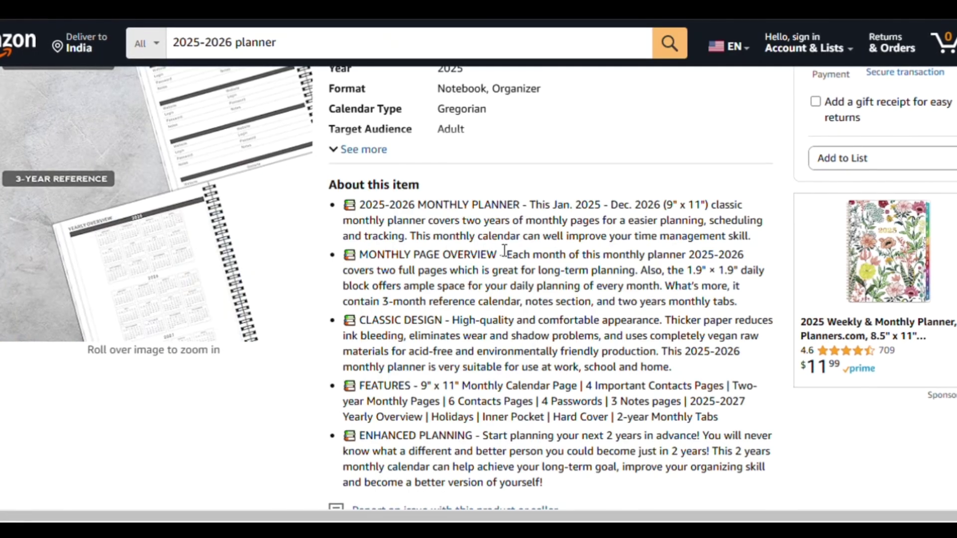
{"action": "scroll", "coordinate": [531, 303], "scroll_direction": "up", "scroll_amount": 7}
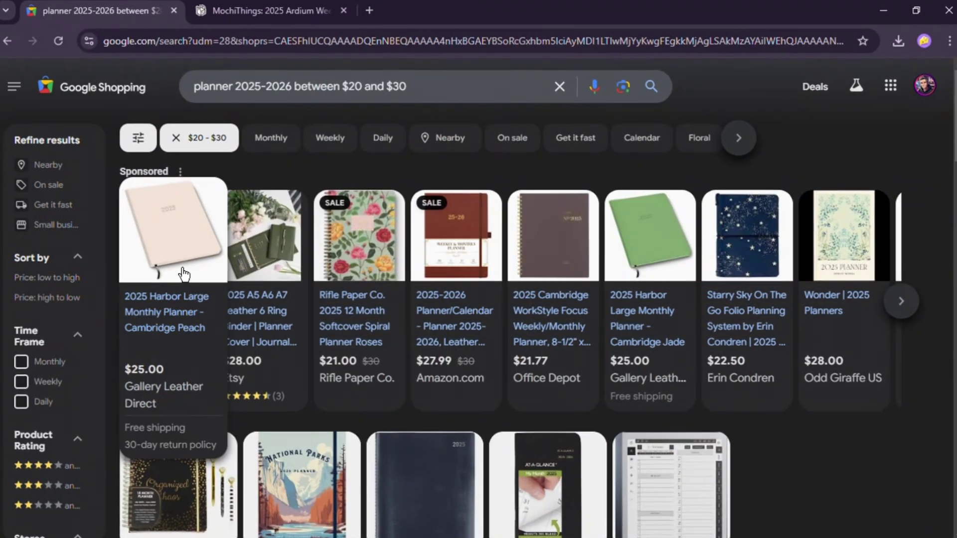
Browse the Google Shopping results for 2025-2026 planners priced between $20 and $30.
{"action": "left_click", "coordinate": [902, 302]}
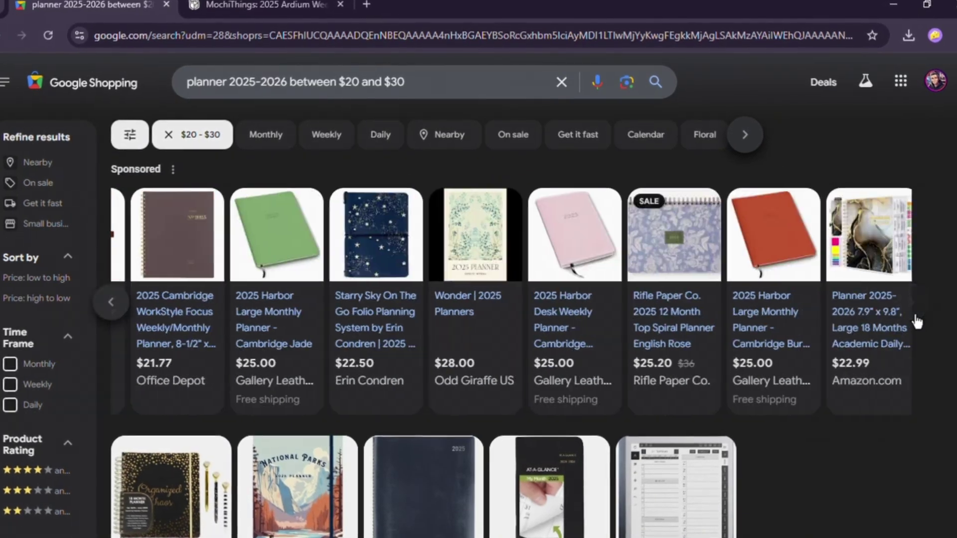
{"action": "scroll", "coordinate": [732, 418], "scroll_direction": "down", "scroll_amount": 10}
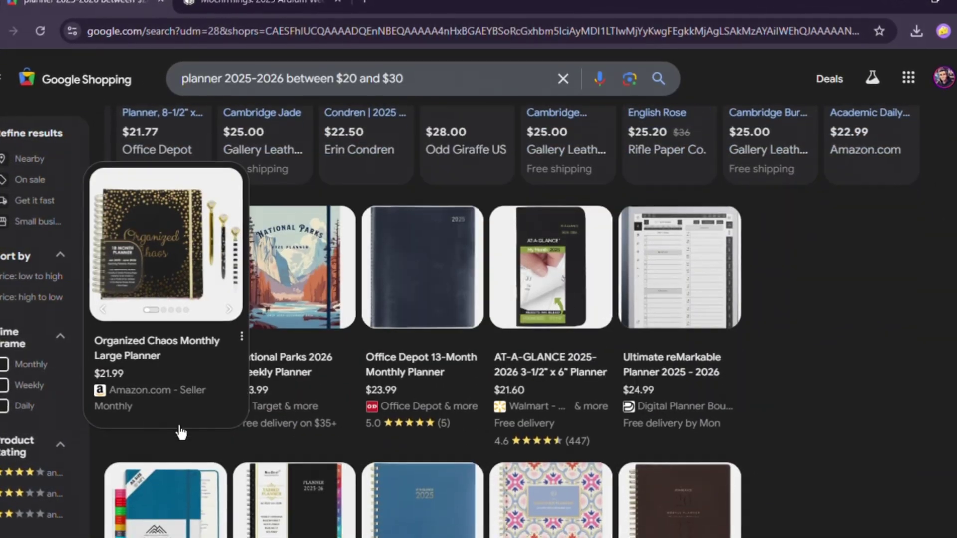
{"action": "scroll", "coordinate": [803, 435], "scroll_direction": "down", "scroll_amount": 15}
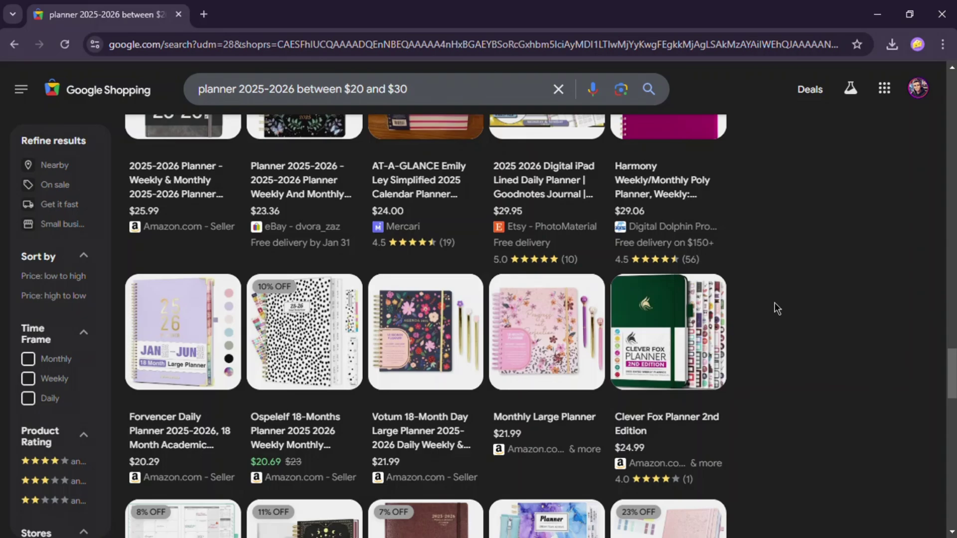
{"action": "scroll", "coordinate": [848, 379], "scroll_direction": "down", "scroll_amount": 5}
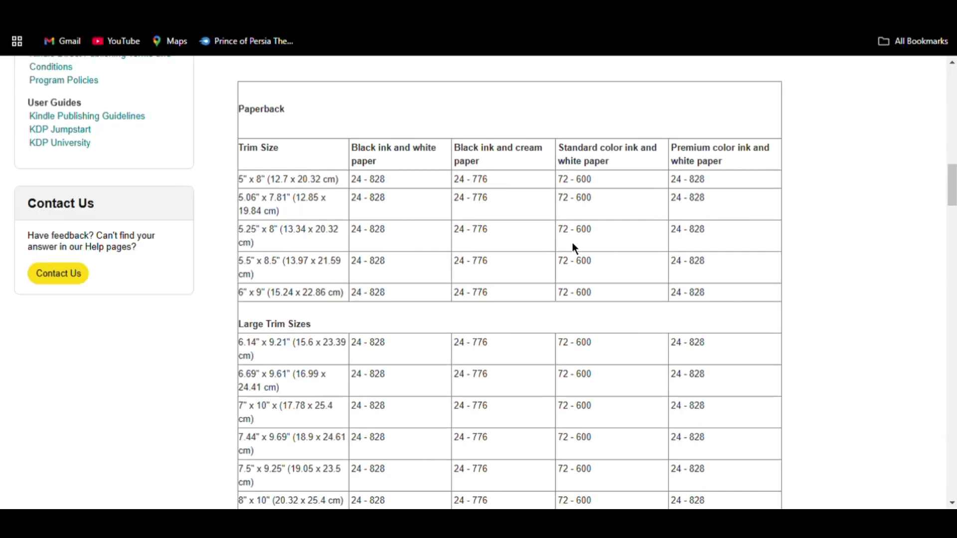
Review the KDP paperback trim-size table, especially the 8.5" x 11" size, and the bleed and no-bleed interior examples.
{"action": "scroll", "coordinate": [455, 253], "scroll_direction": "down", "scroll_amount": 2}
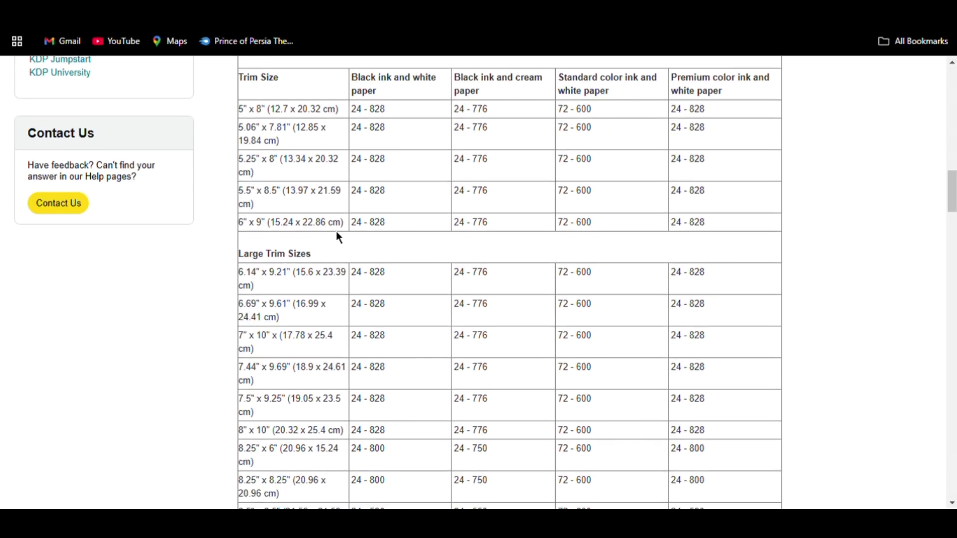
{"action": "scroll", "coordinate": [344, 239], "scroll_direction": "down", "scroll_amount": 4}
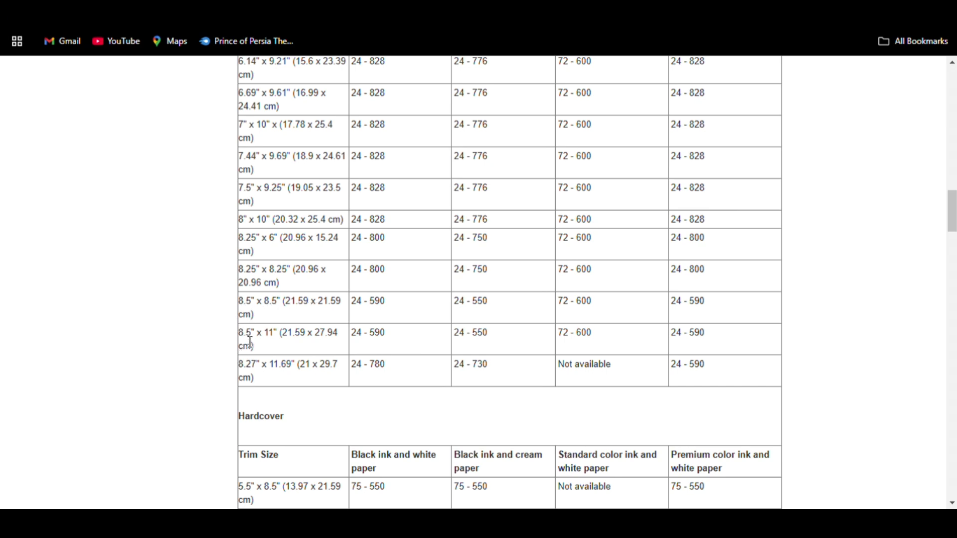
{"action": "left_click_drag", "start_coordinate": [238, 333], "coordinate": [260, 341]}
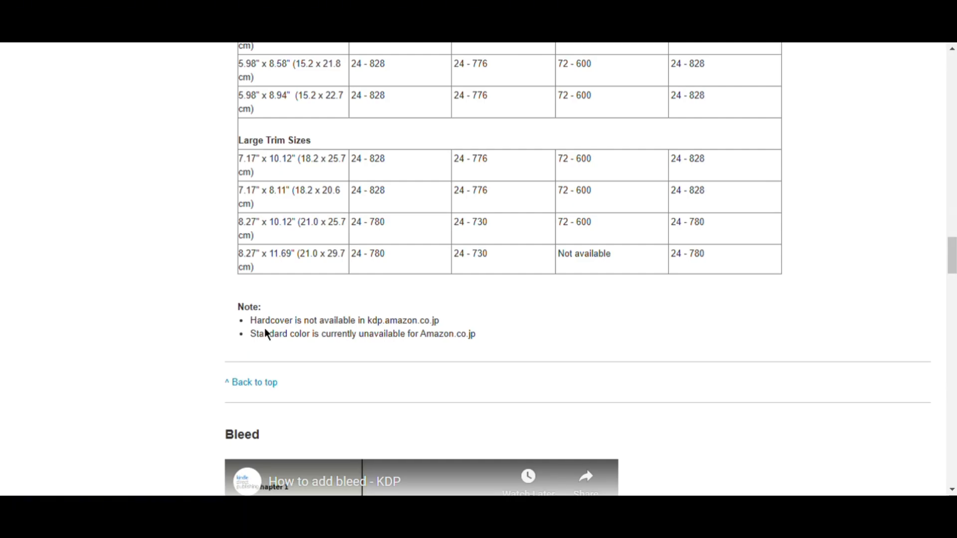
{"action": "scroll", "coordinate": [267, 334], "scroll_direction": "down", "scroll_amount": 10}
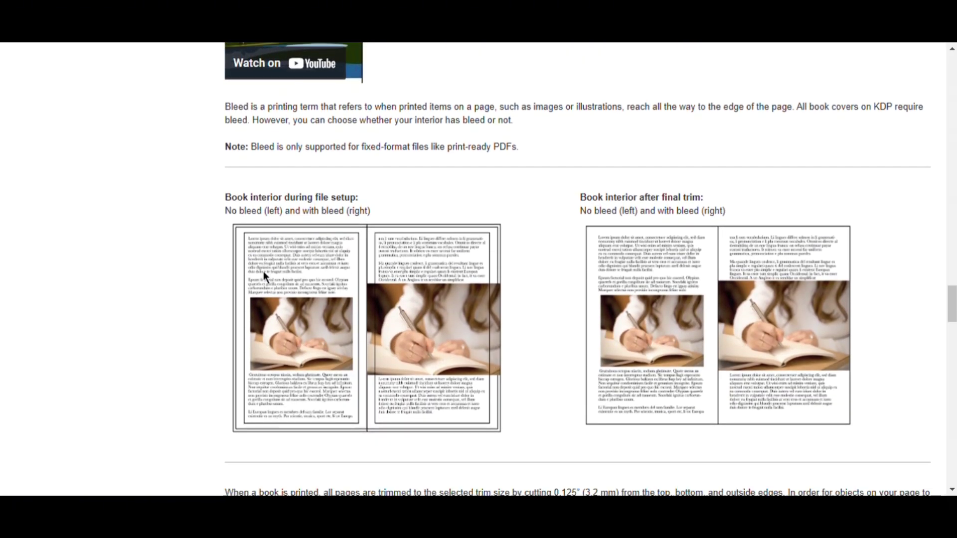
{"action": "scroll", "coordinate": [263, 272], "scroll_direction": "down", "scroll_amount": 2}
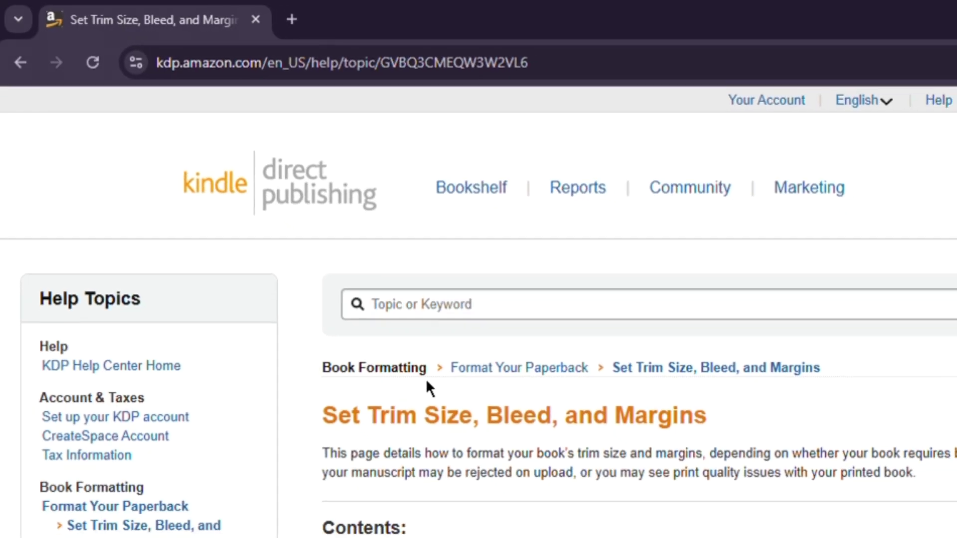
Read KDP's Set Trim Size, Bleed, and Margins help page, including its key terms, bleed formulas and manuscript layout diagram.
{"action": "left_click_drag", "start_coordinate": [319, 415], "coordinate": [759, 455]}
{"action": "left_click", "coordinate": [746, 428]}
{"action": "scroll", "coordinate": [746, 428], "scroll_direction": "down", "scroll_amount": 3}
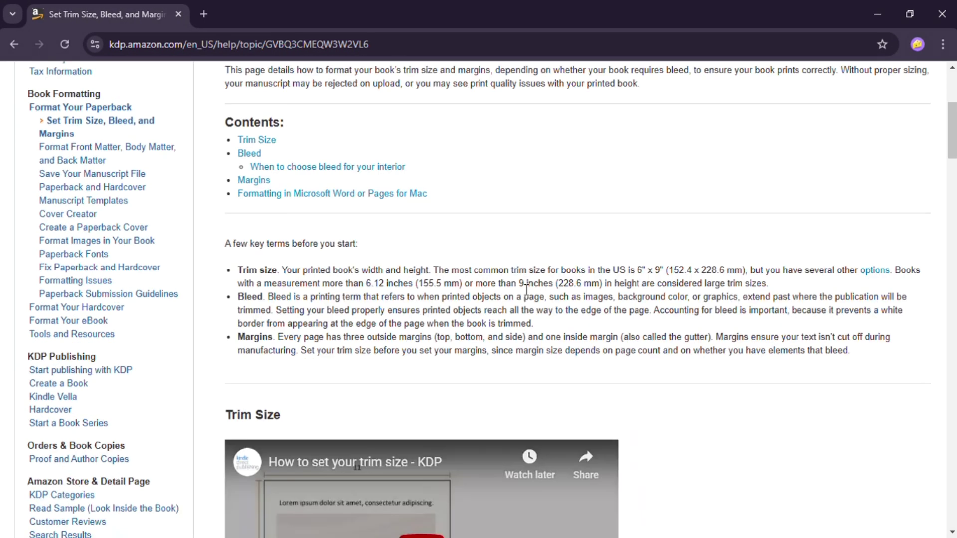
{"action": "scroll", "coordinate": [374, 359], "scroll_direction": "down", "scroll_amount": 20}
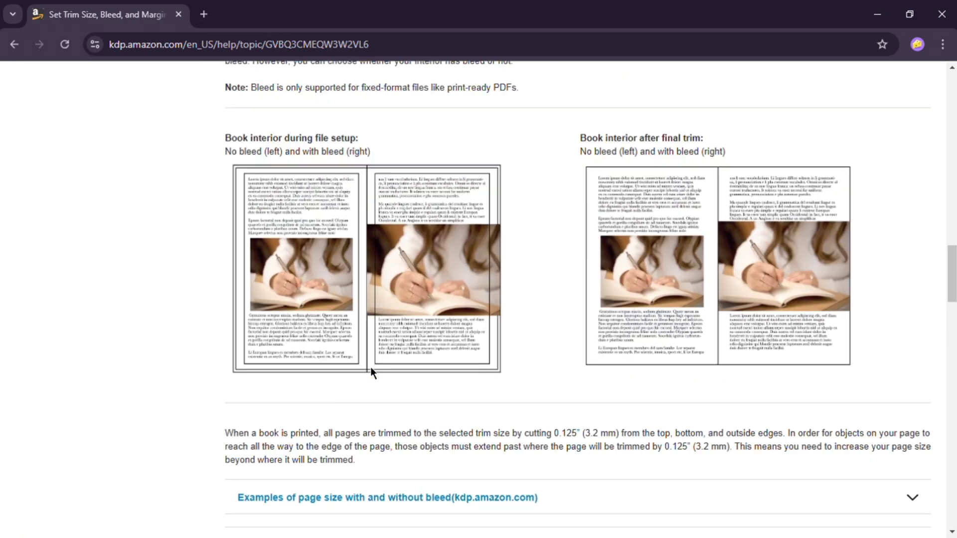
{"action": "scroll", "coordinate": [372, 373], "scroll_direction": "up", "scroll_amount": 1}
{"action": "scroll", "coordinate": [519, 324], "scroll_direction": "down", "scroll_amount": 15}
{"action": "scroll", "coordinate": [519, 323], "scroll_direction": "up", "scroll_amount": 1}
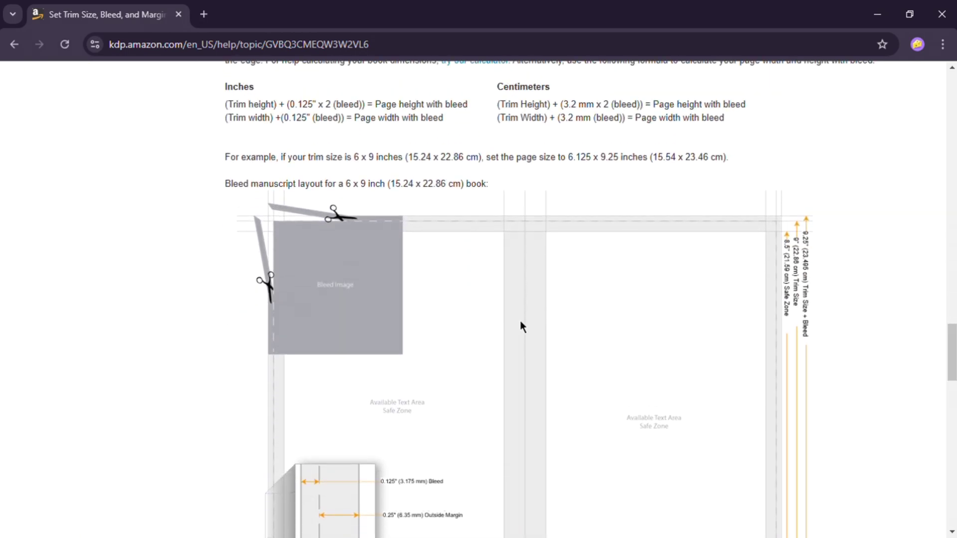
{"action": "scroll", "coordinate": [520, 322], "scroll_direction": "up", "scroll_amount": 1}
{"action": "scroll", "coordinate": [520, 323], "scroll_direction": "down", "scroll_amount": 6}
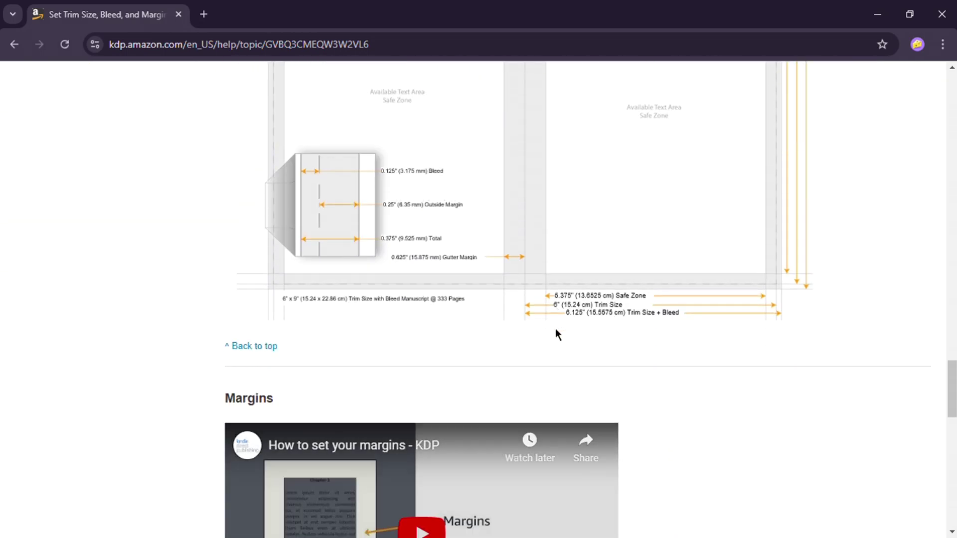
Check the minimum inside and outside margins for 24 to 150 pages and the page limits for the 8.5" x 11" trim size.
{"action": "scroll", "coordinate": [557, 334], "scroll_direction": "down", "scroll_amount": 12}
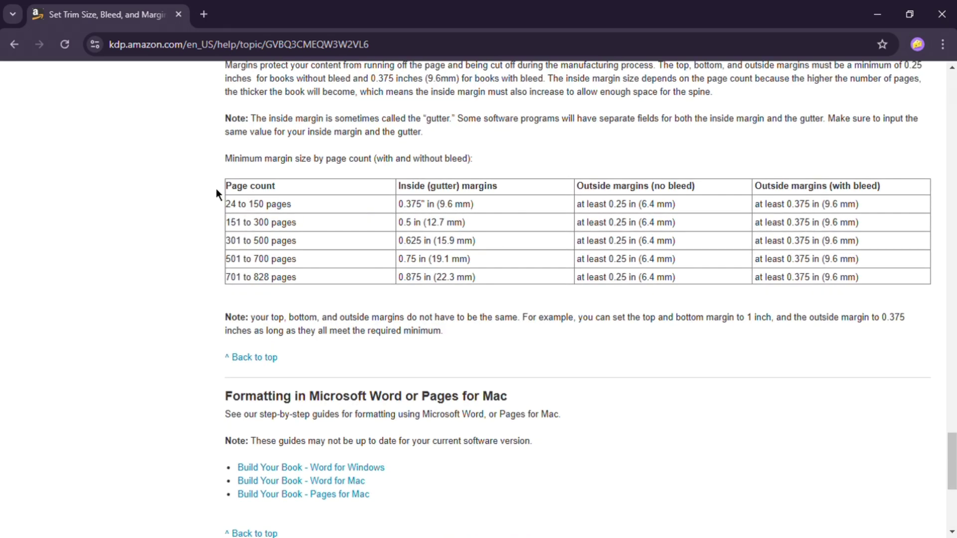
{"action": "left_click_drag", "start_coordinate": [229, 204], "coordinate": [687, 215]}
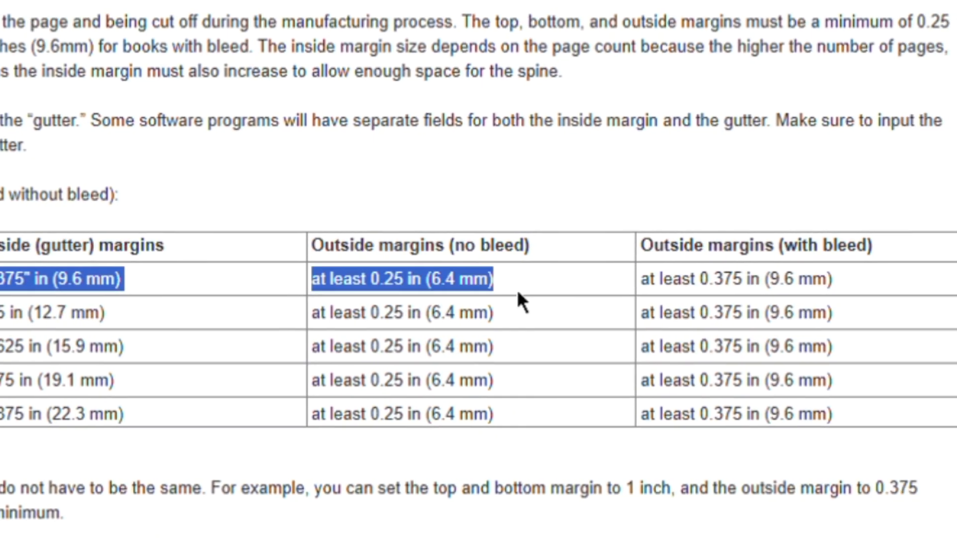
{"action": "left_click_drag", "start_coordinate": [517, 293], "coordinate": [857, 294]}
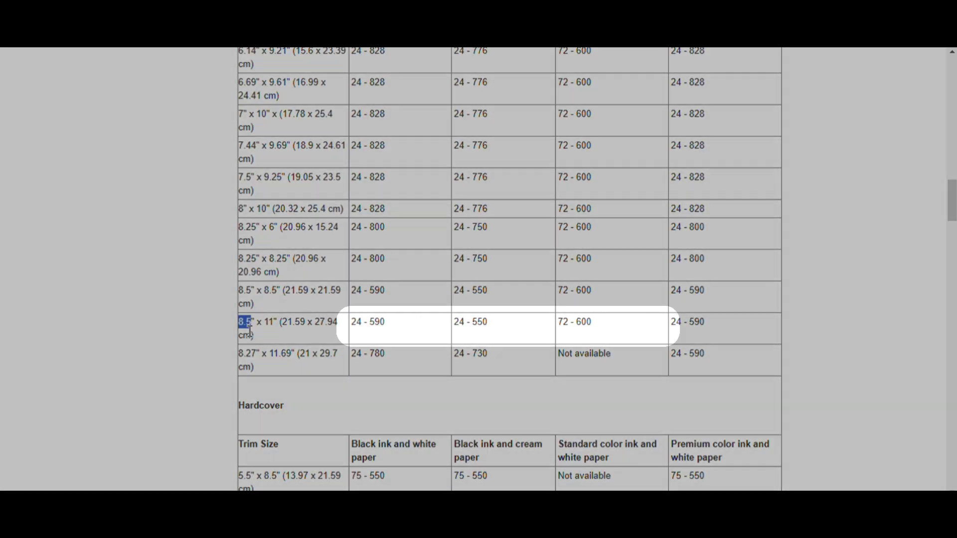
{"action": "left_click_drag", "start_coordinate": [262, 327], "coordinate": [413, 328]}
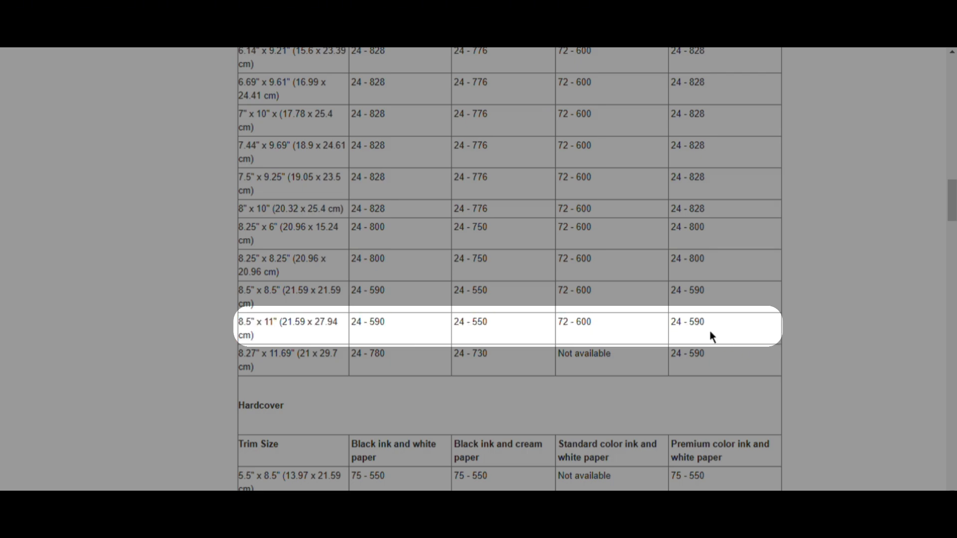
{"action": "left_click_drag", "start_coordinate": [118, 324], "coordinate": [956, 339]}
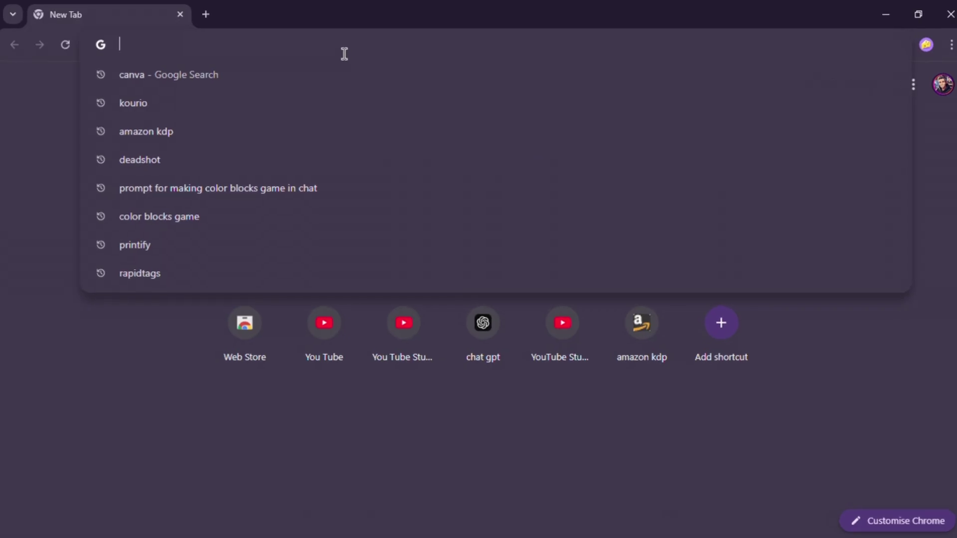
Open canva.com in the new browser tab.
{"action": "type", "text": "ca"}
{"action": "type", "text": "n"}
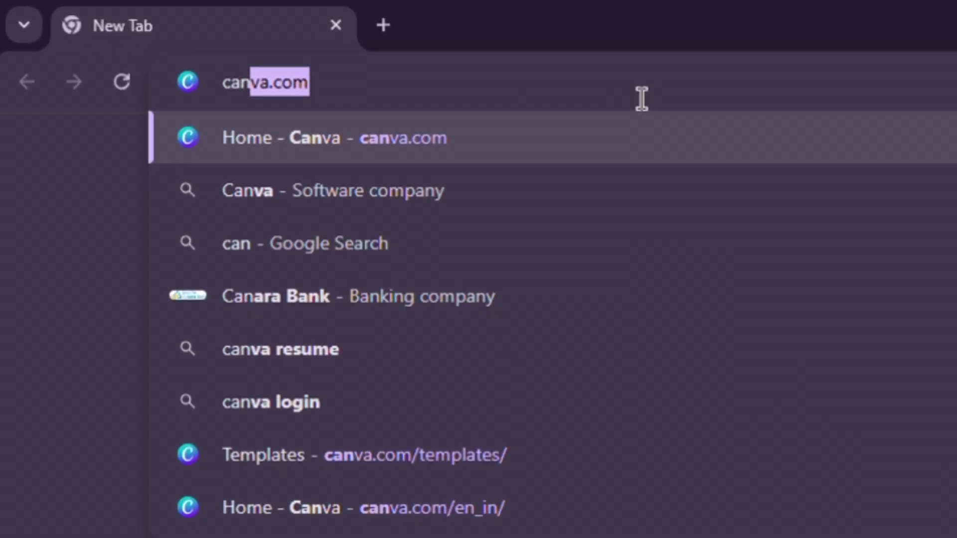
{"action": "type", "text": "va.com"}
{"action": "key", "text": "Return"}
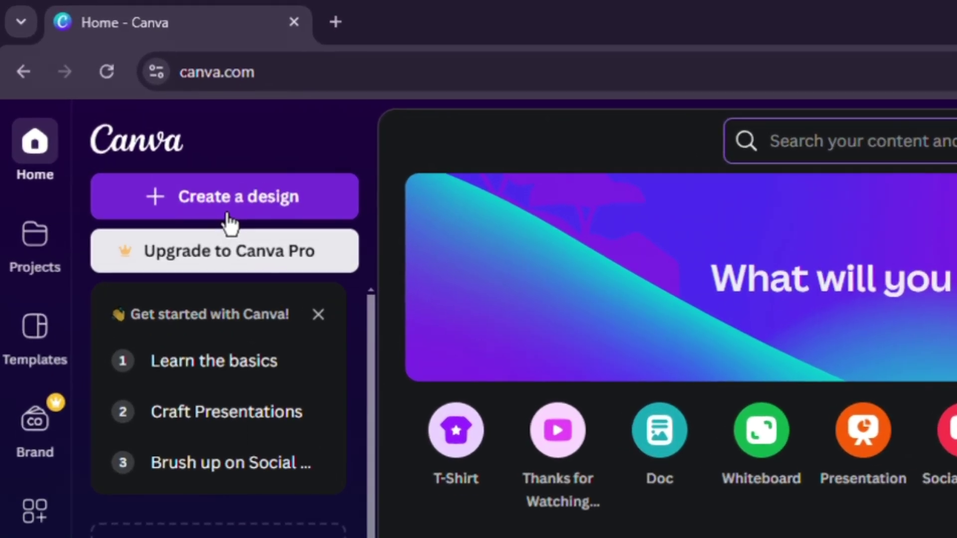
Create a custom-size design 8.625 in wide and 11.250 in high, with the units set to inches.
{"action": "left_click", "coordinate": [139, 125]}
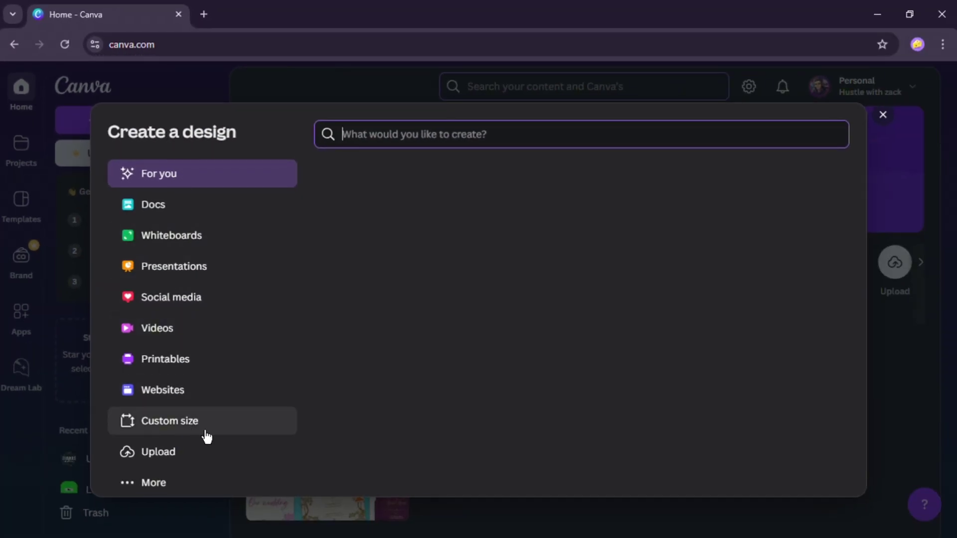
{"action": "left_click", "coordinate": [197, 432]}
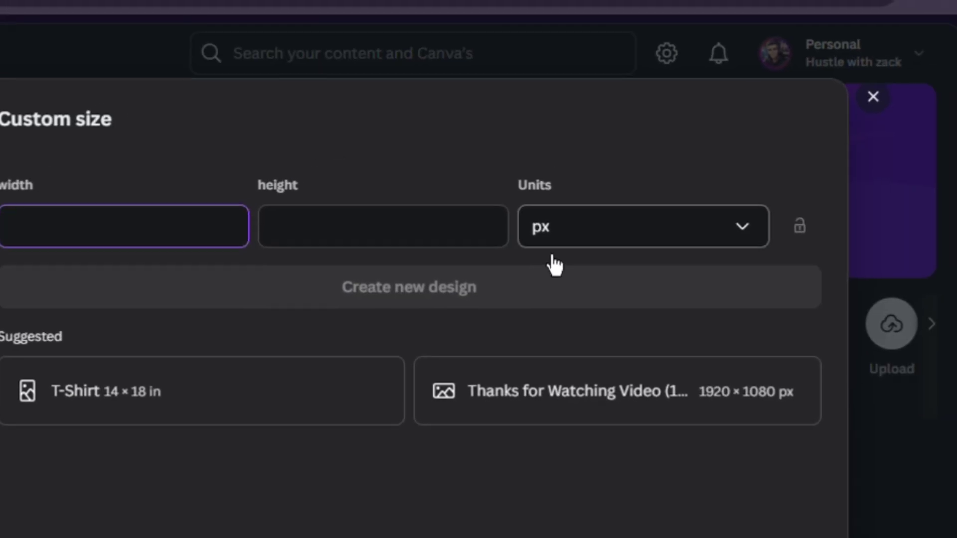
{"action": "left_click", "coordinate": [561, 253]}
{"action": "left_click", "coordinate": [581, 342]}
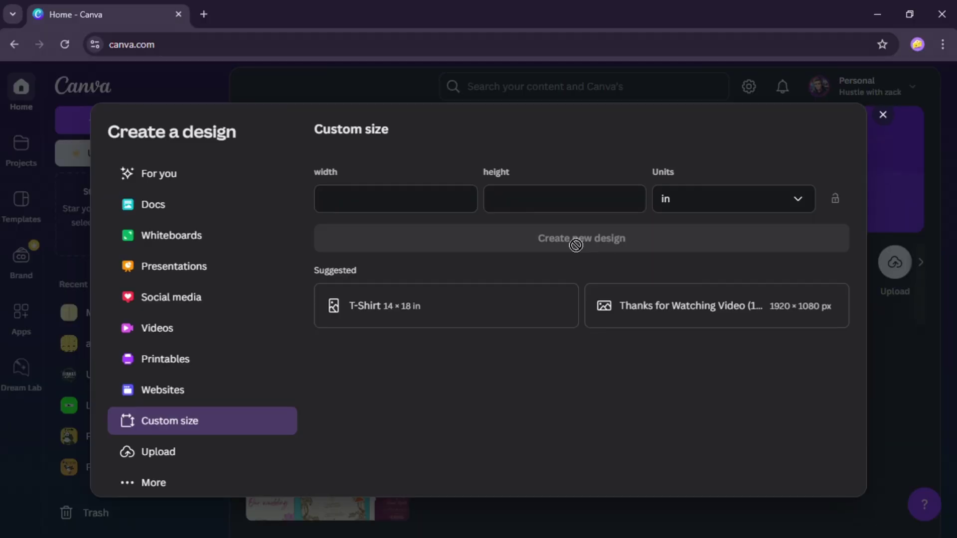
{"action": "left_click", "coordinate": [521, 213]}
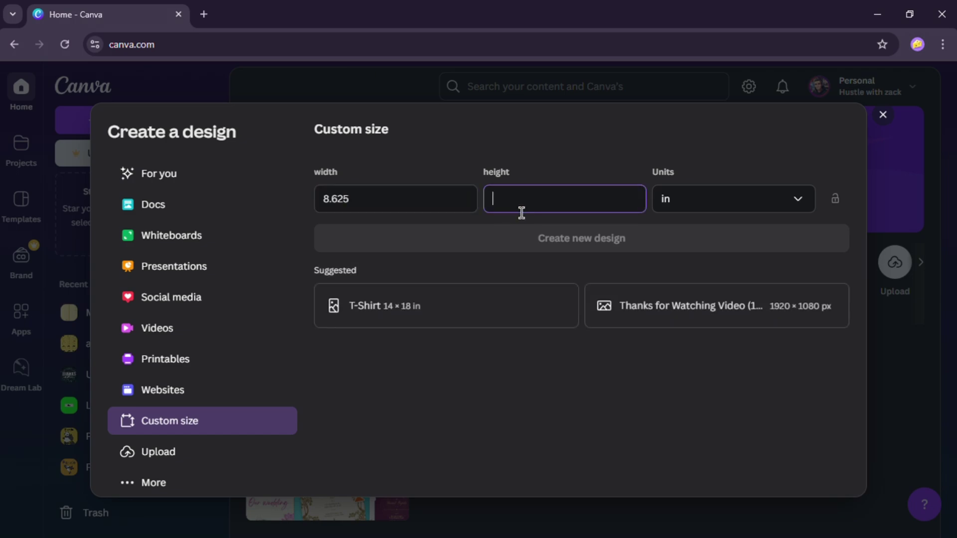
{"action": "type", "text": "11"}
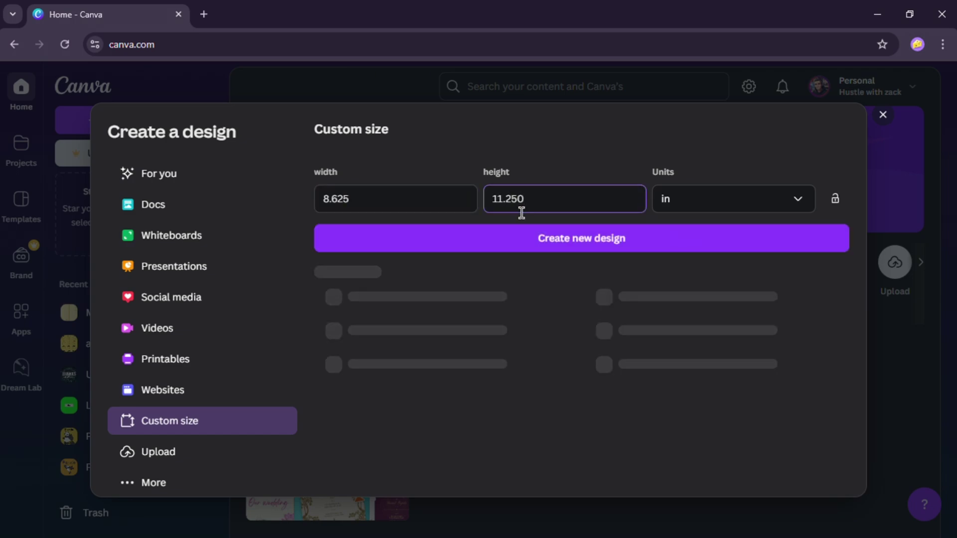
{"action": "type", "text": ".250"}
{"action": "left_click", "coordinate": [523, 249]}
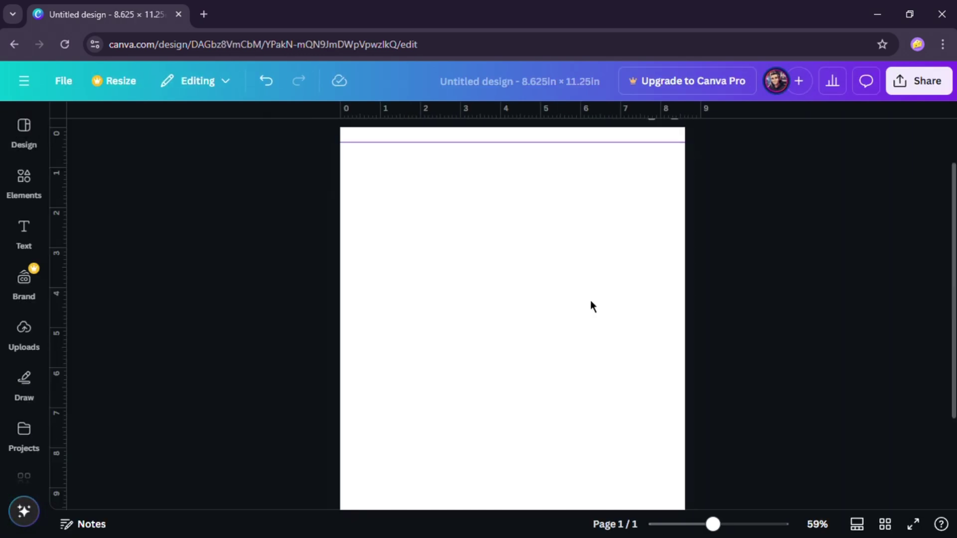
Position a horizontal guide about 0.385 in below the page's upper edge and a vertical guide about 0.39 in from its left edge.
{"action": "scroll", "coordinate": [267, 240], "scroll_direction": "up", "scroll_amount": 5}
{"action": "scroll", "coordinate": [128, 217], "scroll_direction": "up", "scroll_amount": 3}
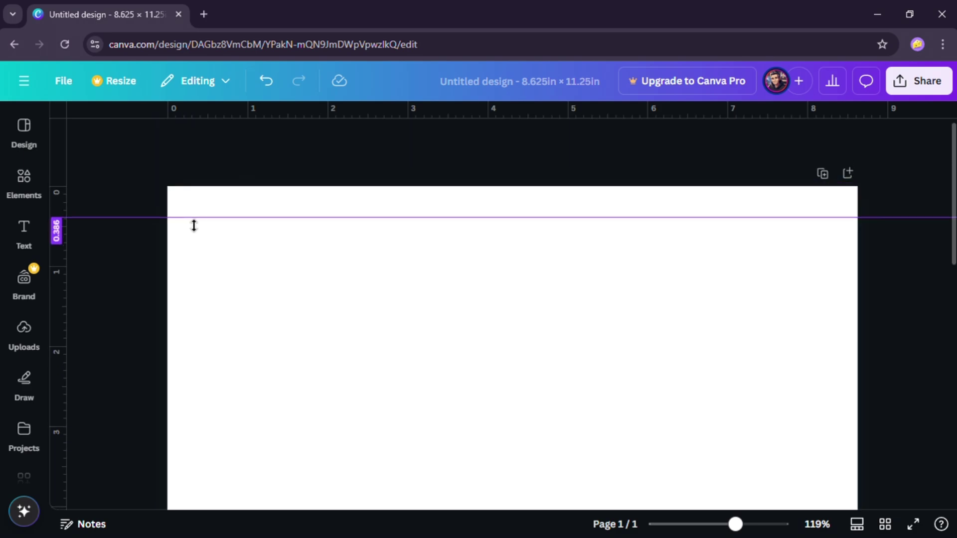
{"action": "scroll", "coordinate": [455, 198], "scroll_direction": "down", "scroll_amount": 4}
{"action": "scroll", "coordinate": [70, 250], "scroll_direction": "up", "scroll_amount": 2}
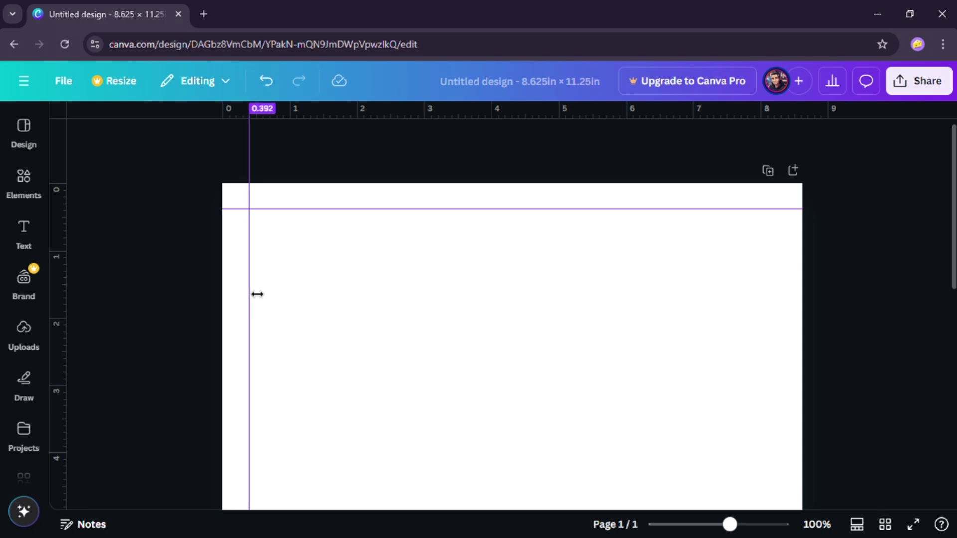
{"action": "scroll", "coordinate": [256, 294], "scroll_direction": "up", "scroll_amount": 3}
{"action": "scroll", "coordinate": [147, 259], "scroll_direction": "up", "scroll_amount": 1}
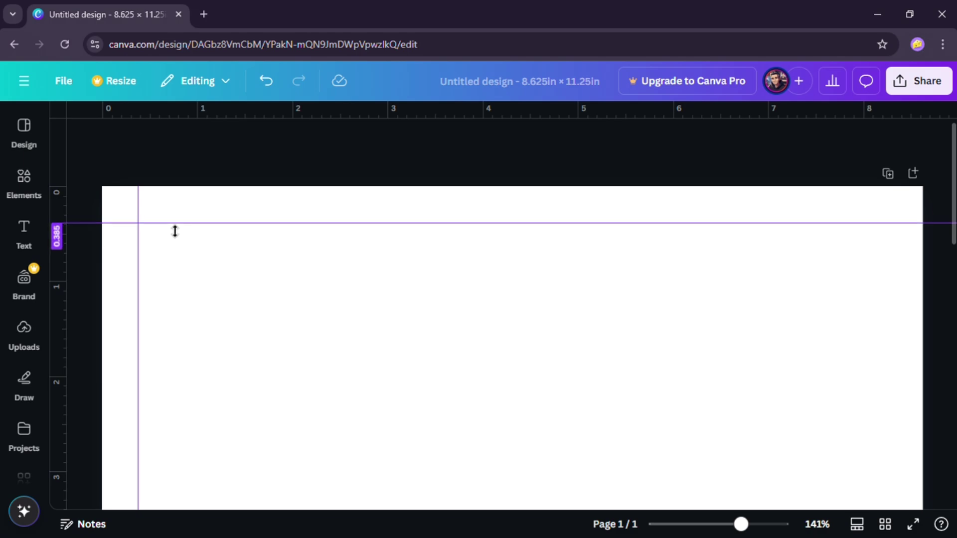
Insert a square shape, shrink it to fit the margin in the page's upper-left corner, and place copies in the other three corners.
{"action": "scroll", "coordinate": [261, 208], "scroll_direction": "down", "scroll_amount": 3}
{"action": "scroll", "coordinate": [560, 231], "scroll_direction": "down", "scroll_amount": 2}
{"action": "left_click", "coordinate": [22, 185]}
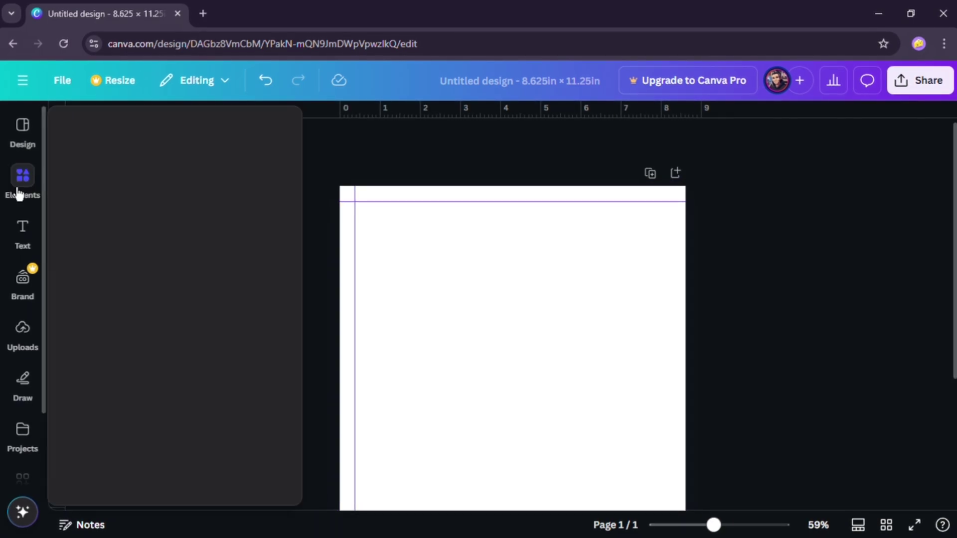
{"action": "left_click", "coordinate": [106, 343]}
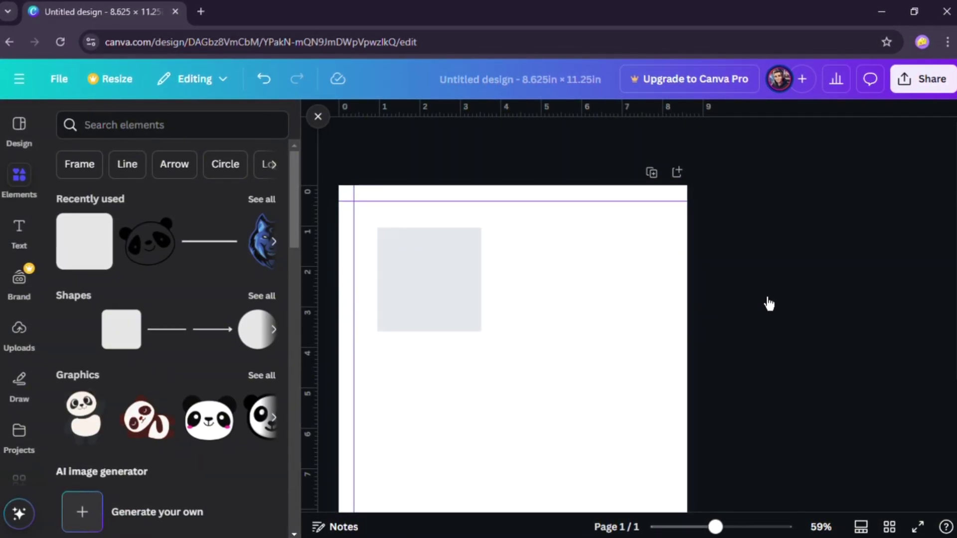
{"action": "left_click", "coordinate": [318, 117]}
{"action": "left_click", "coordinate": [464, 319]}
{"action": "left_click_drag", "start_coordinate": [481, 332], "coordinate": [397, 250]}
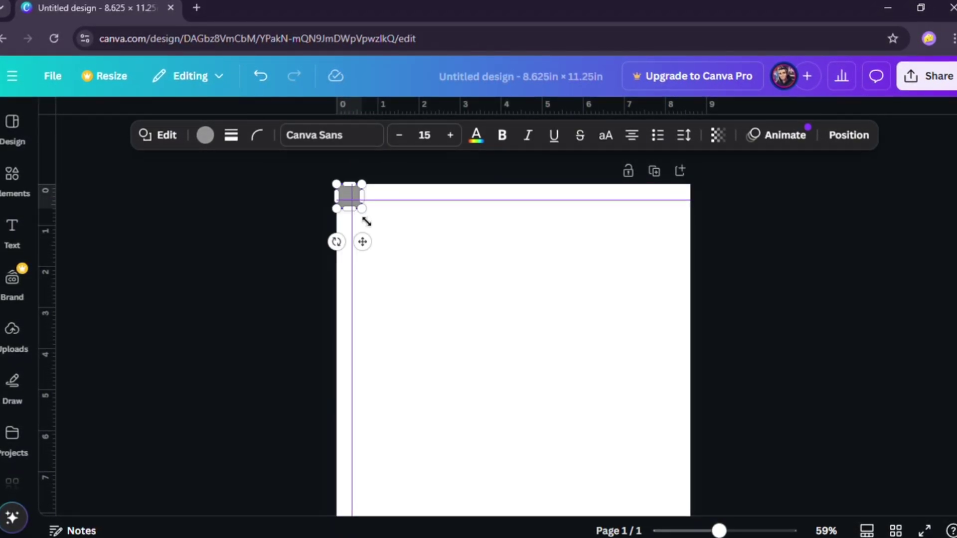
{"action": "left_click_drag", "start_coordinate": [366, 222], "coordinate": [360, 209]}
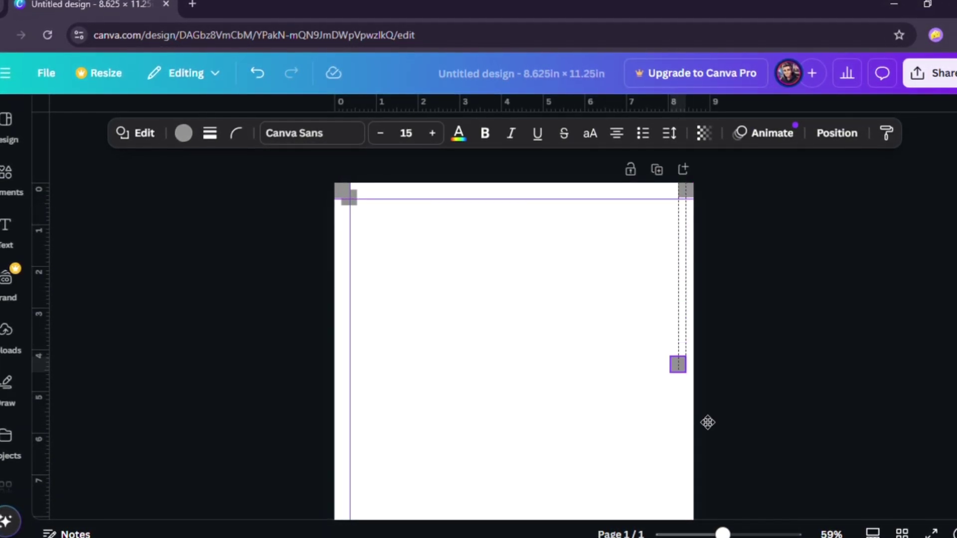
{"action": "scroll", "coordinate": [707, 422], "scroll_direction": "down", "scroll_amount": 4}
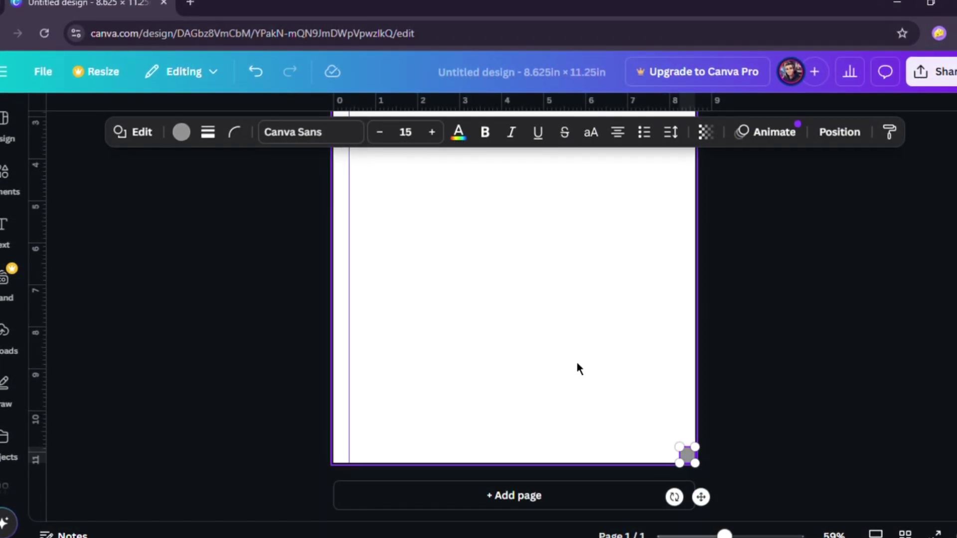
{"action": "left_click_drag", "start_coordinate": [701, 497], "coordinate": [402, 518]}
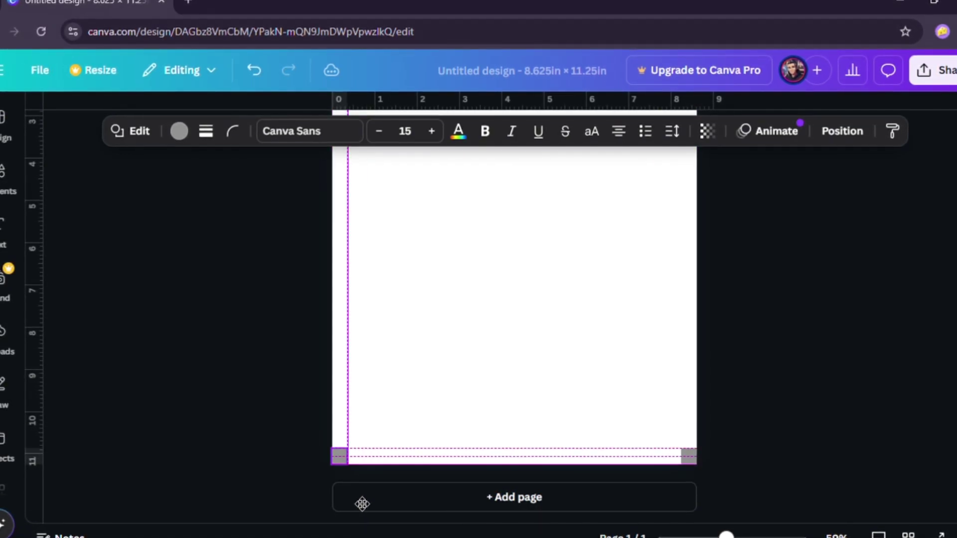
Add a vertical guide along the inner edge of the right-hand squares and a horizontal guide along the upper edge of the lower squares.
{"action": "left_click_drag", "start_coordinate": [41, 426], "coordinate": [103, 432]}
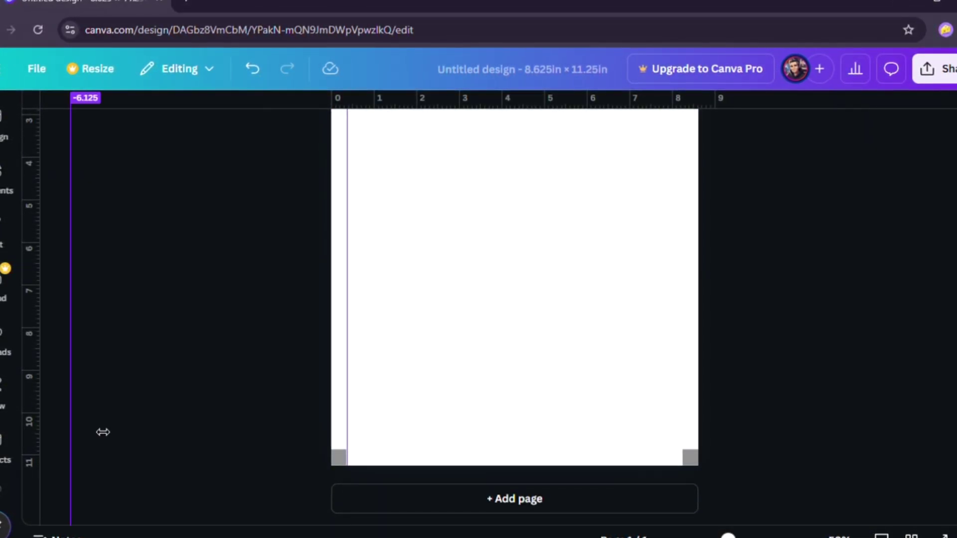
{"action": "scroll", "coordinate": [660, 427], "scroll_direction": "down", "scroll_amount": 3}
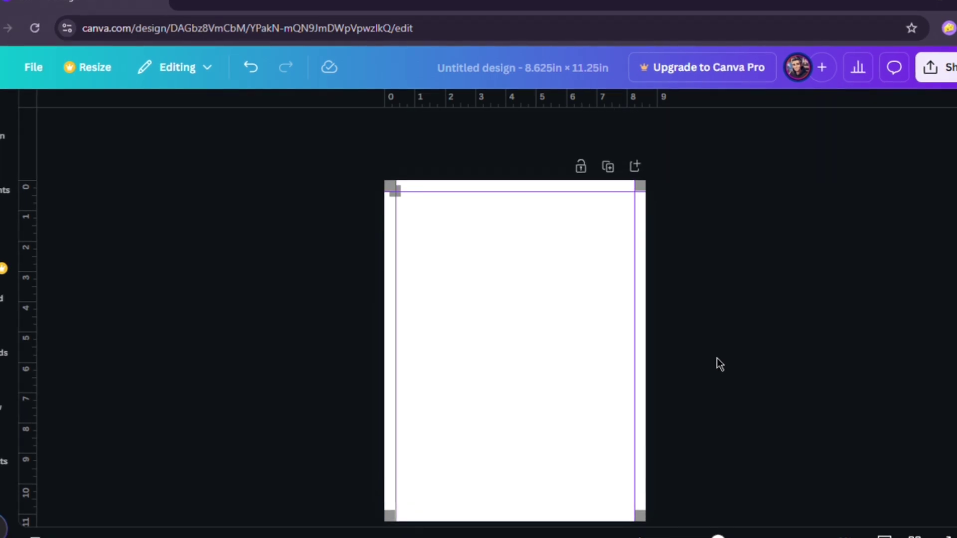
{"action": "left_click_drag", "start_coordinate": [406, 100], "coordinate": [406, 202]}
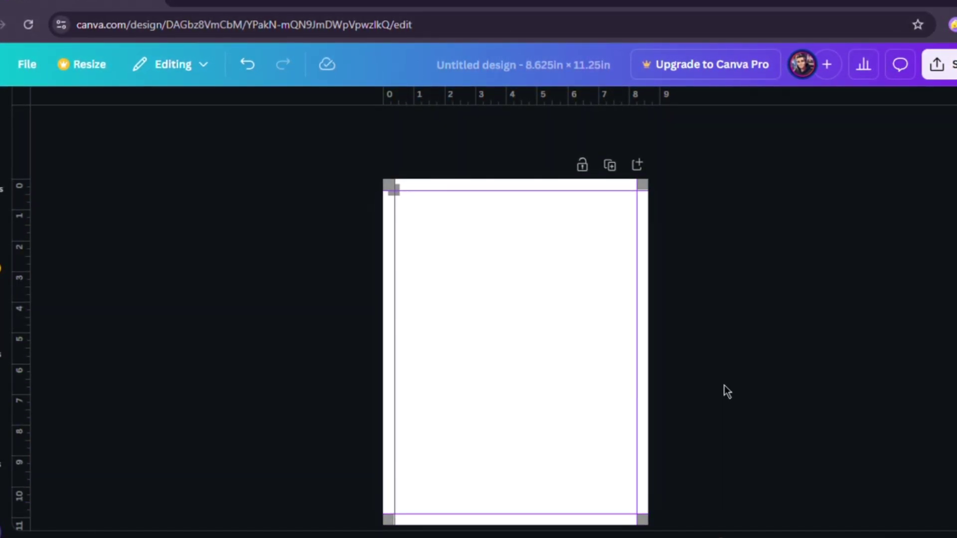
Delete all the gray corner squares from the page, keeping only the margin guides.
{"action": "scroll", "coordinate": [725, 385], "scroll_direction": "up", "scroll_amount": 2}
{"action": "scroll", "coordinate": [724, 384], "scroll_direction": "down", "scroll_amount": 2}
{"action": "scroll", "coordinate": [725, 384], "scroll_direction": "up", "scroll_amount": 2}
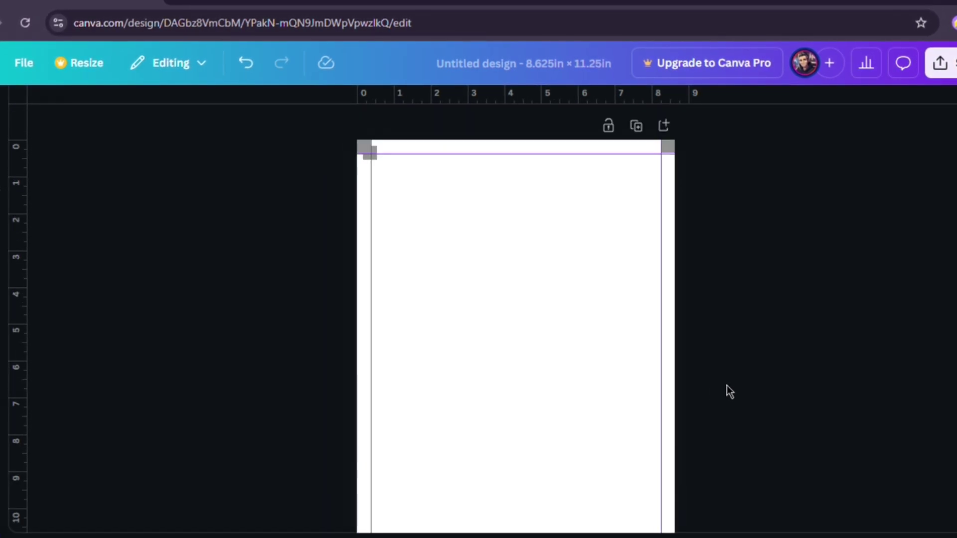
{"action": "left_click_drag", "start_coordinate": [314, 122], "coordinate": [746, 467]}
{"action": "left_click", "coordinate": [717, 299]}
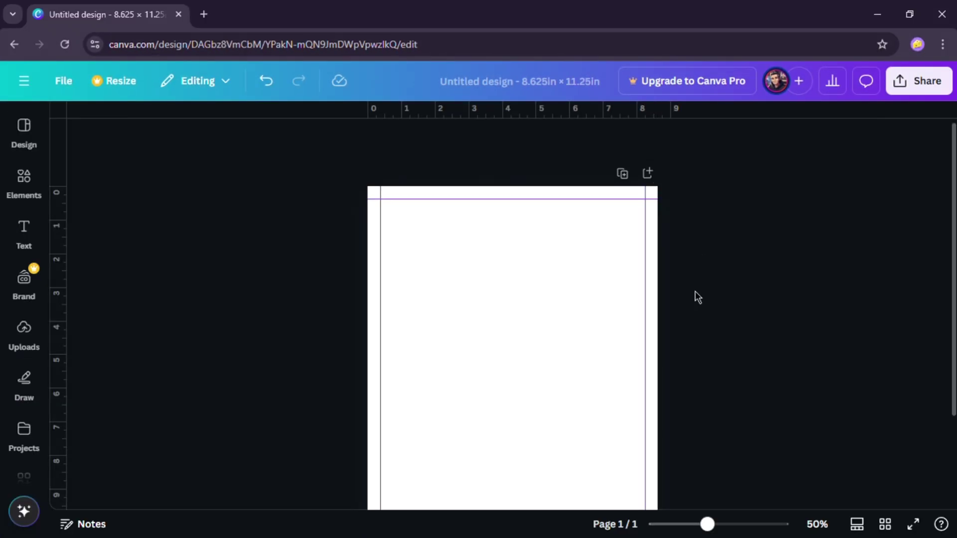
{"action": "scroll", "coordinate": [688, 314], "scroll_direction": "down", "scroll_amount": 2}
{"action": "scroll", "coordinate": [676, 333], "scroll_direction": "up", "scroll_amount": 2}
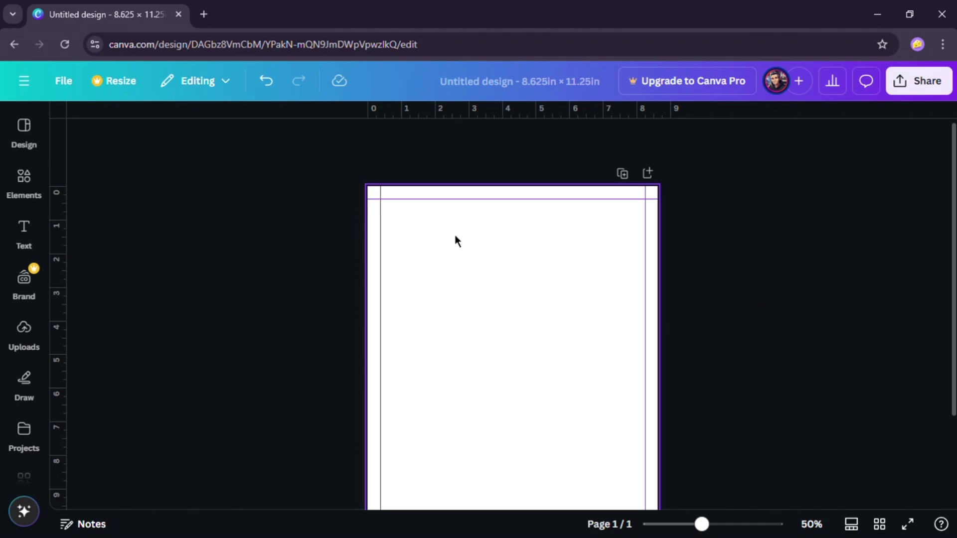
Search the templates for "2025 planner" and apply all 12 pages of the Cream and Black Classic Vintage 2025 Year Planner A4.
{"action": "left_click", "coordinate": [29, 147]}
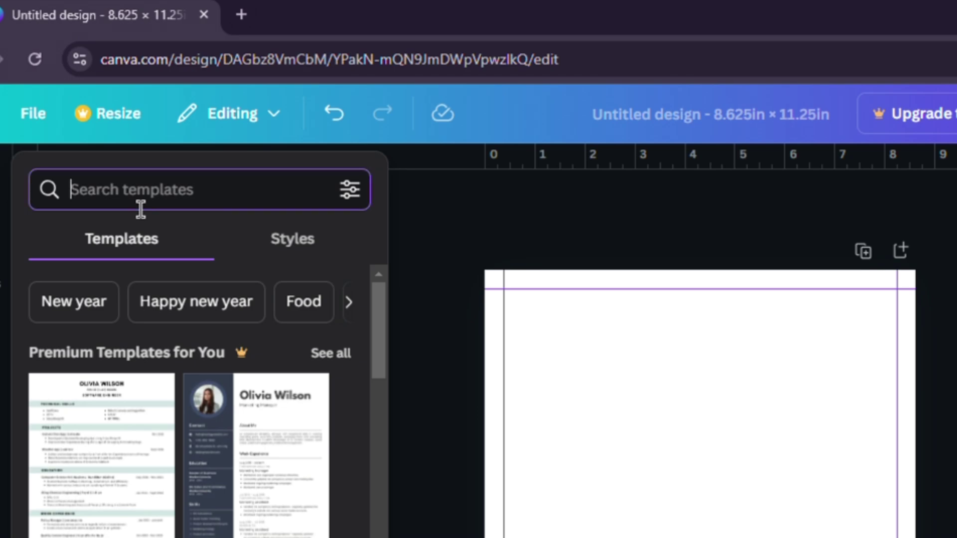
{"action": "type", "text": "2025 planner"}
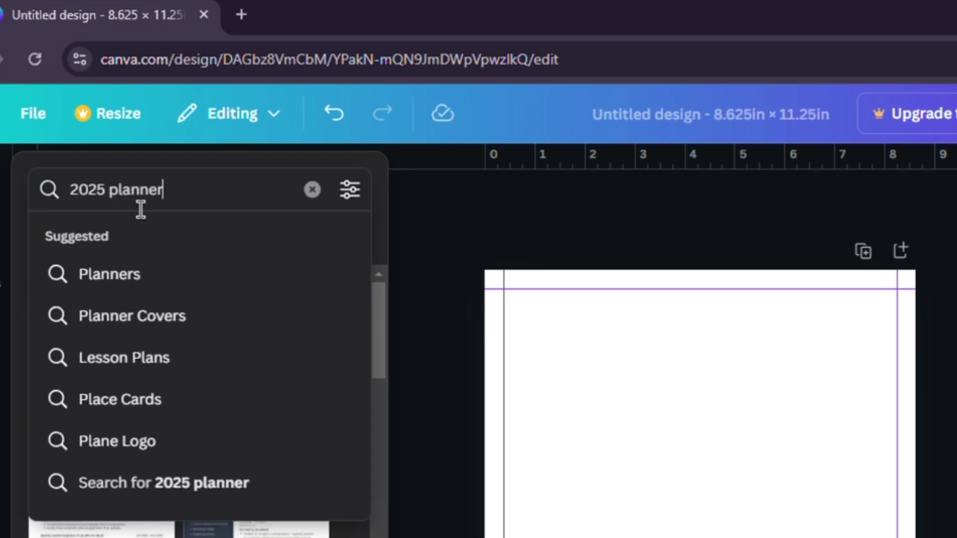
{"action": "key", "text": "Return"}
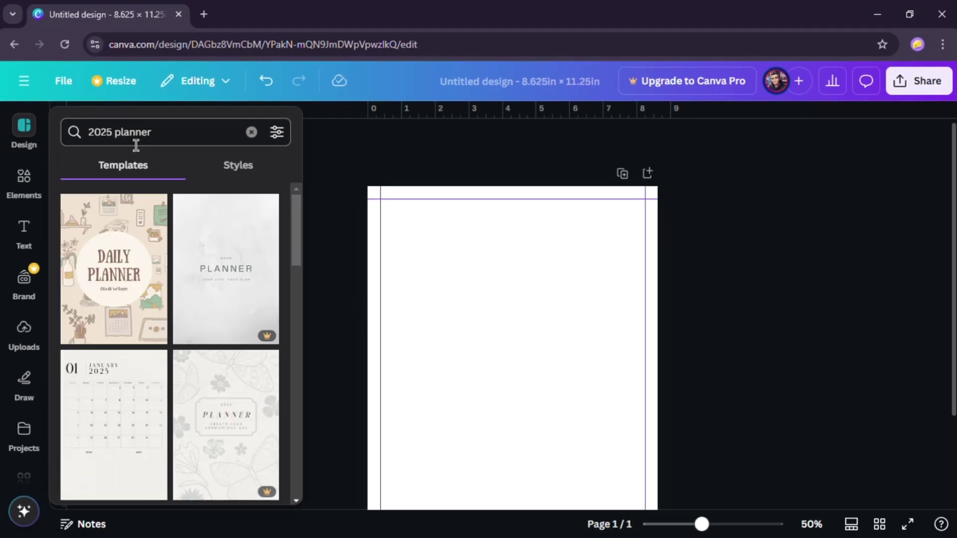
{"action": "scroll", "coordinate": [193, 240], "scroll_direction": "down", "scroll_amount": 1}
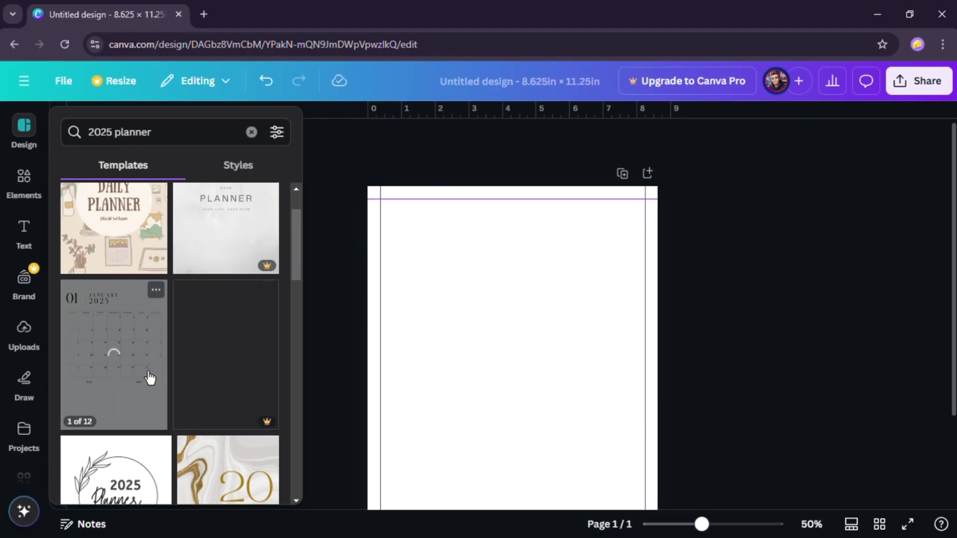
{"action": "scroll", "coordinate": [147, 378], "scroll_direction": "down", "scroll_amount": 2}
{"action": "scroll", "coordinate": [199, 378], "scroll_direction": "down", "scroll_amount": 2}
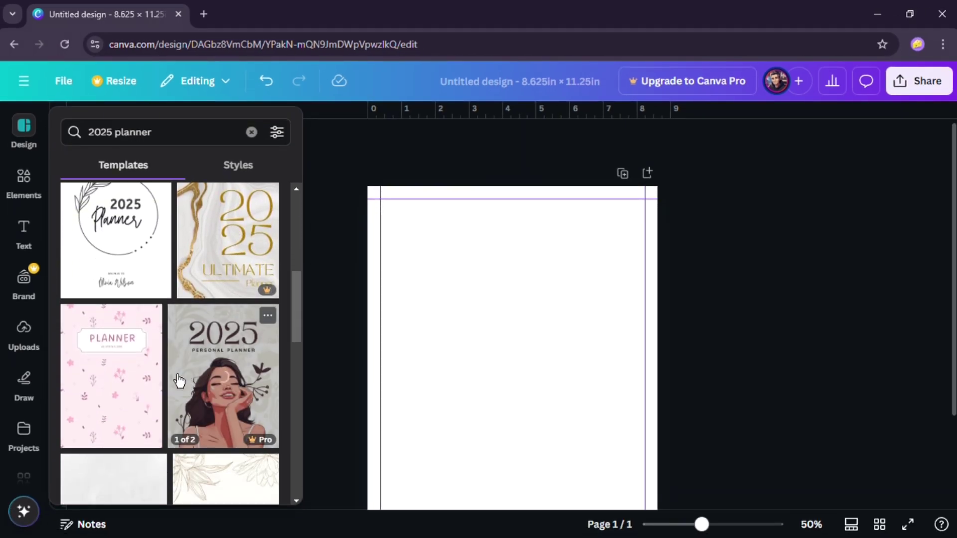
{"action": "scroll", "coordinate": [143, 402], "scroll_direction": "down", "scroll_amount": 2}
{"action": "scroll", "coordinate": [233, 357], "scroll_direction": "down", "scroll_amount": 2}
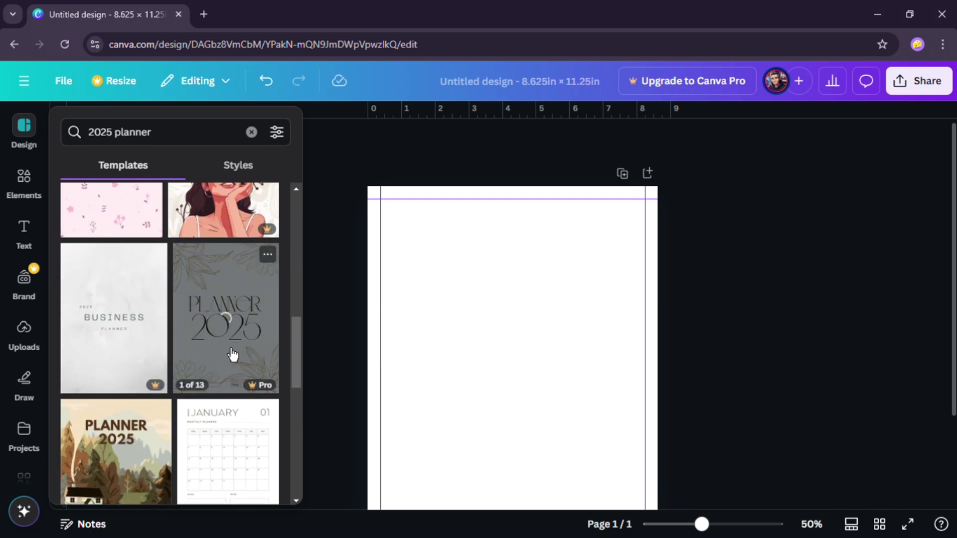
{"action": "left_click", "coordinate": [112, 364]}
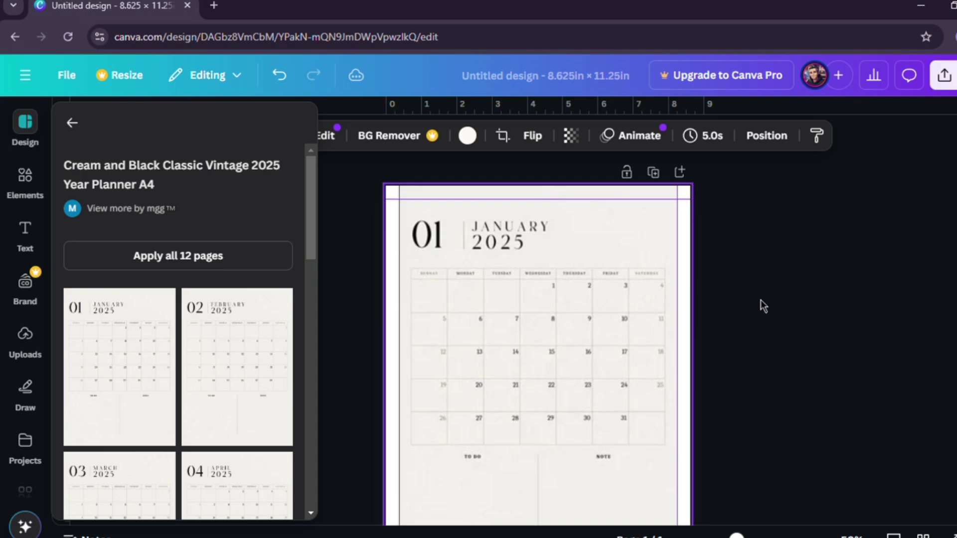
{"action": "left_click", "coordinate": [824, 343]}
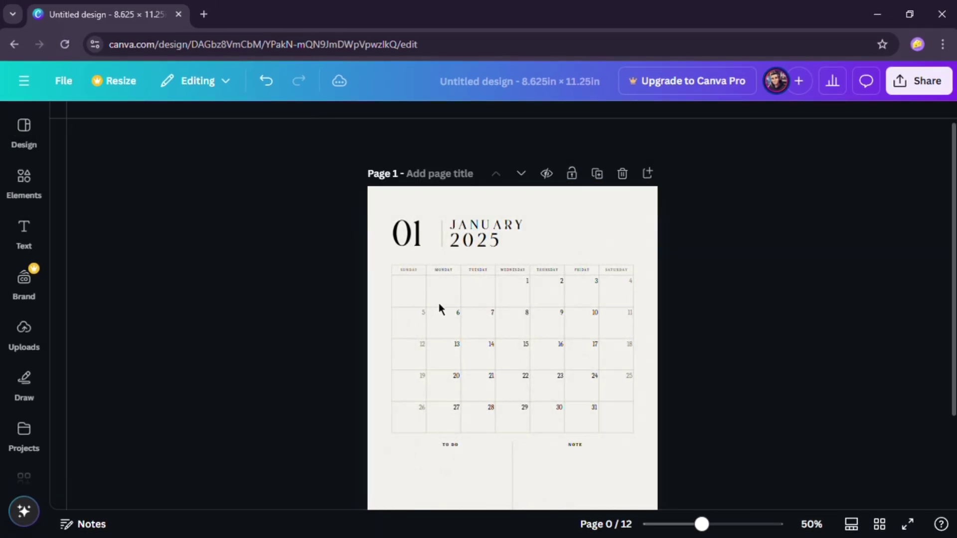
Delete the textured background image from the January and February pages.
{"action": "scroll", "coordinate": [441, 309], "scroll_direction": "down", "scroll_amount": 10}
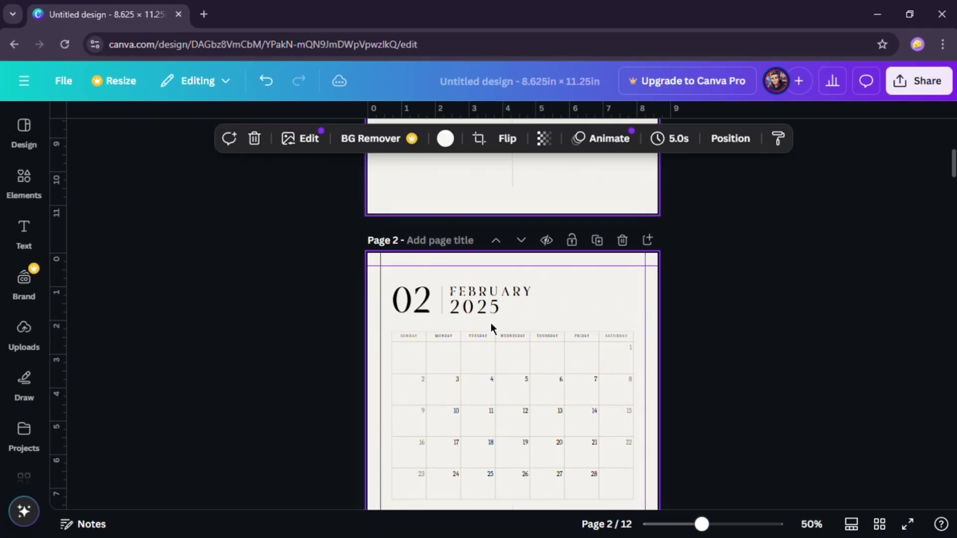
{"action": "scroll", "coordinate": [547, 319], "scroll_direction": "down", "scroll_amount": 15}
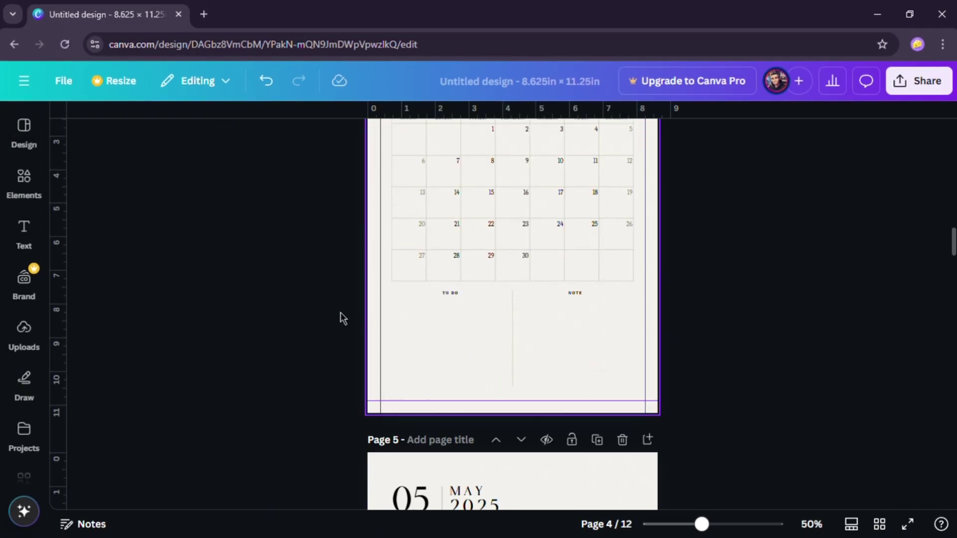
{"action": "scroll", "coordinate": [466, 358], "scroll_direction": "down", "scroll_amount": 10}
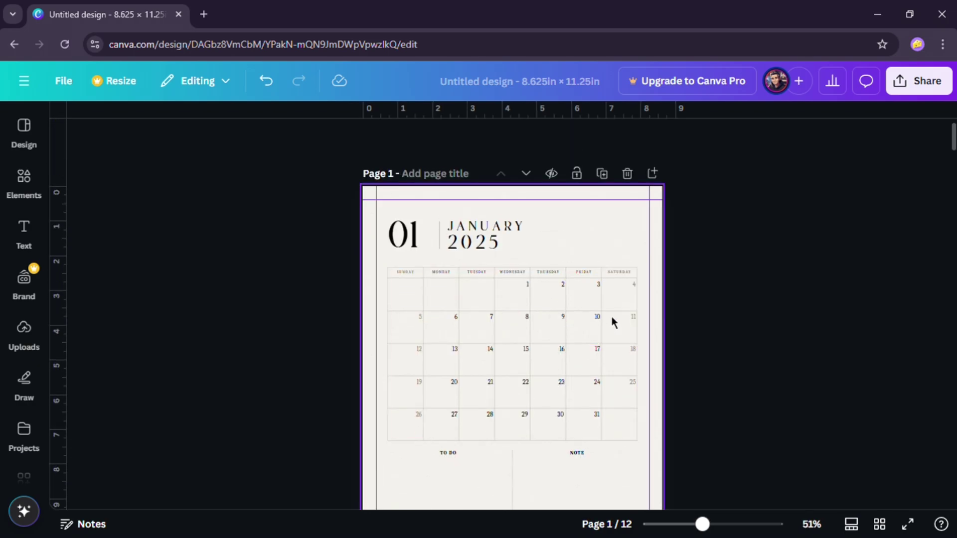
{"action": "double_click", "coordinate": [619, 226]}
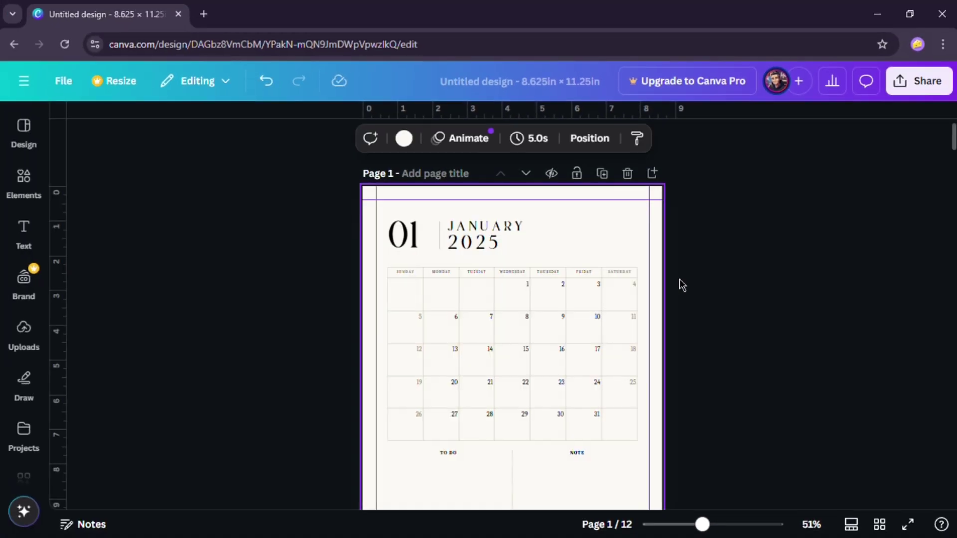
{"action": "scroll", "coordinate": [661, 360], "scroll_direction": "down", "scroll_amount": 5}
{"action": "double_click", "coordinate": [645, 371]}
{"action": "key", "text": "Escape"}
{"action": "scroll", "coordinate": [634, 367], "scroll_direction": "down", "scroll_amount": 5}
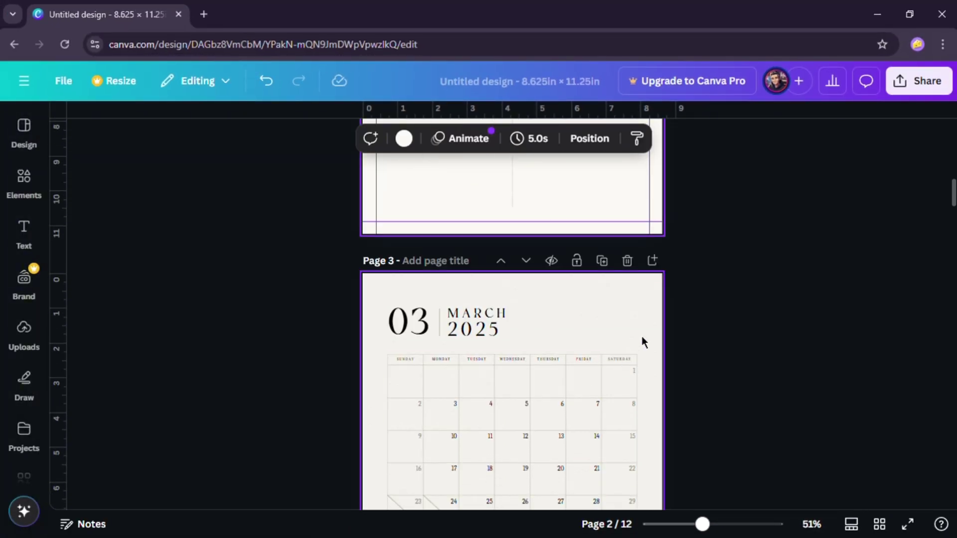
Delete the textured background image from the March, April and May pages.
{"action": "double_click", "coordinate": [632, 320]}
{"action": "key", "text": "Escape"}
{"action": "scroll", "coordinate": [623, 349], "scroll_direction": "down", "scroll_amount": 5}
{"action": "double_click", "coordinate": [636, 321]}
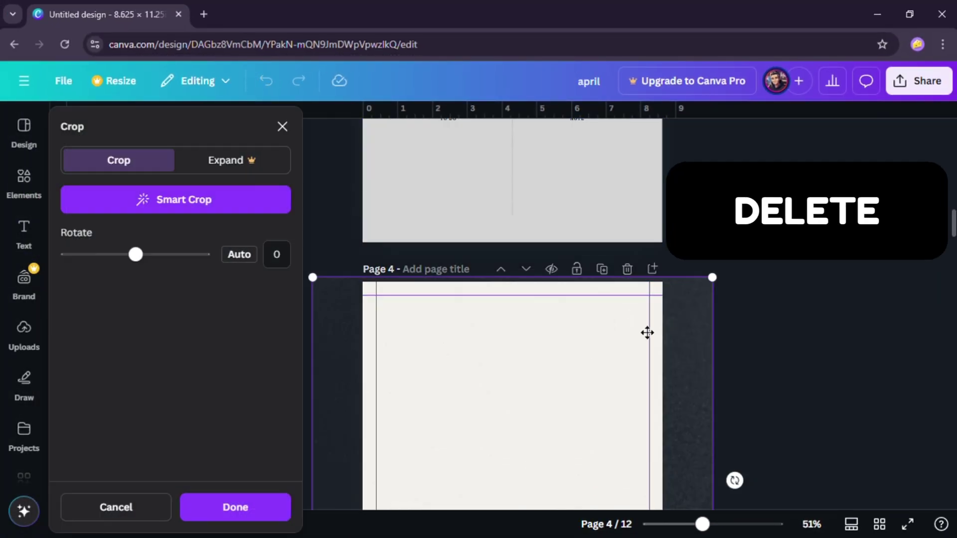
{"action": "key", "text": "Escape"}
{"action": "scroll", "coordinate": [635, 324], "scroll_direction": "down", "scroll_amount": 5}
{"action": "scroll", "coordinate": [632, 299], "scroll_direction": "down", "scroll_amount": 15}
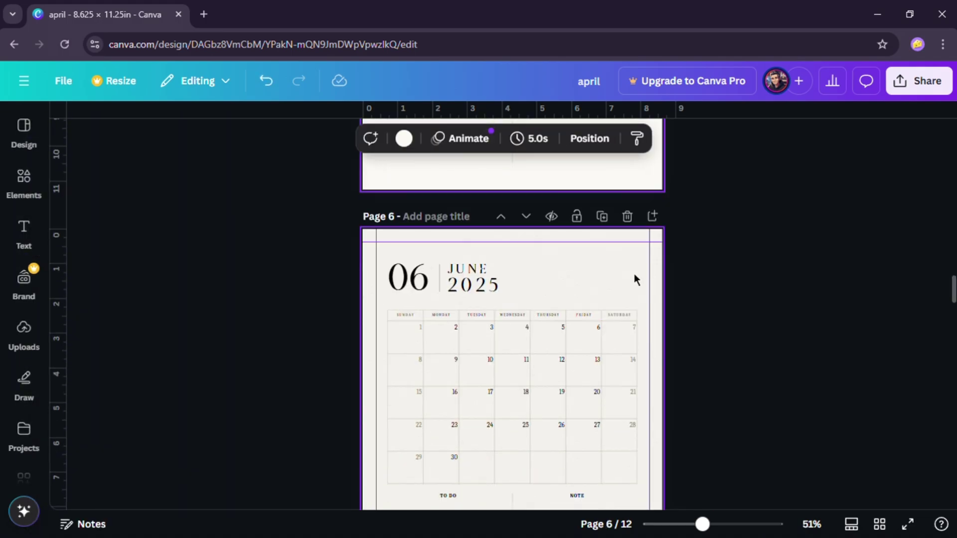
Delete the textured background image from each page from June to December.
{"action": "double_click", "coordinate": [636, 297]}
{"action": "key", "text": "Escape"}
{"action": "scroll", "coordinate": [633, 304], "scroll_direction": "down", "scroll_amount": 15}
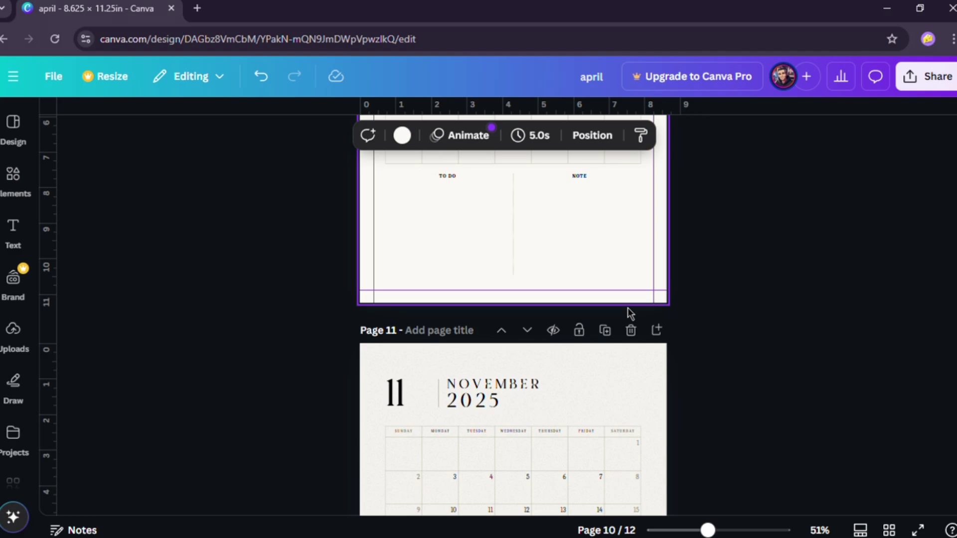
{"action": "scroll", "coordinate": [631, 314], "scroll_direction": "down", "scroll_amount": 3}
{"action": "left_click", "coordinate": [656, 308]}
{"action": "key", "text": "Delete"}
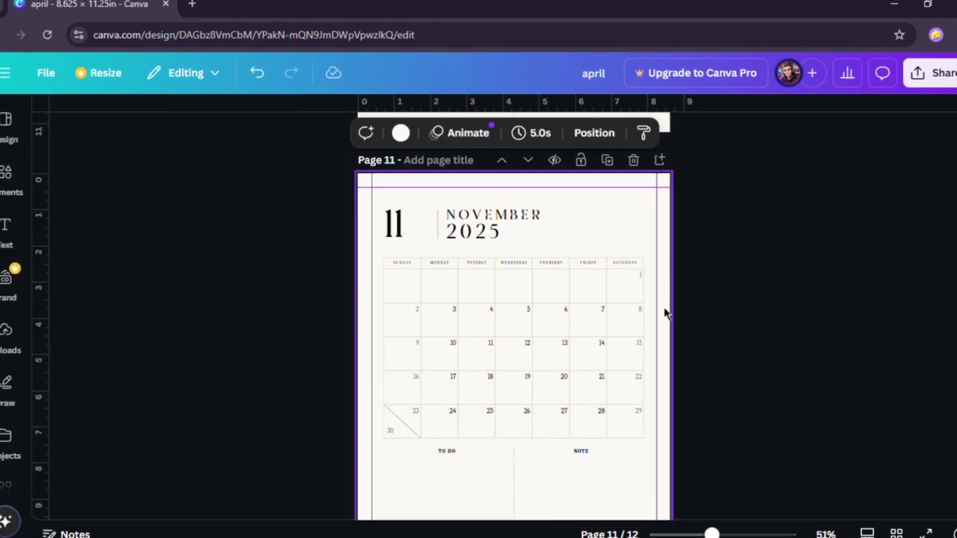
{"action": "scroll", "coordinate": [661, 307], "scroll_direction": "down", "scroll_amount": 7}
{"action": "double_click", "coordinate": [631, 258]}
{"action": "key", "text": "Delete"}
Return to the January page, then show all pages as a grid and check the twelve monthly calendars.
{"action": "scroll", "coordinate": [656, 279], "scroll_direction": "up", "scroll_amount": 12}
{"action": "scroll", "coordinate": [660, 318], "scroll_direction": "up", "scroll_amount": 20}
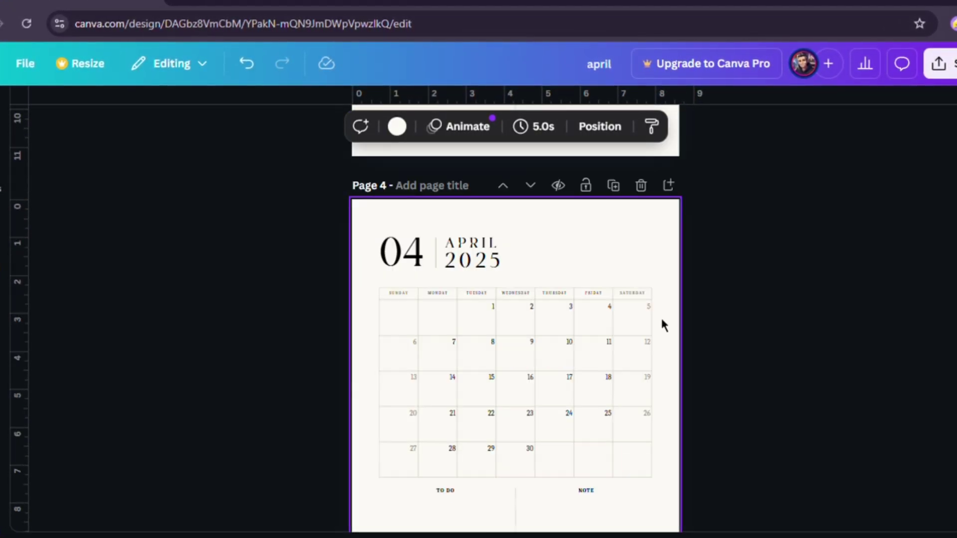
{"action": "key", "text": "ctrl+minus"}
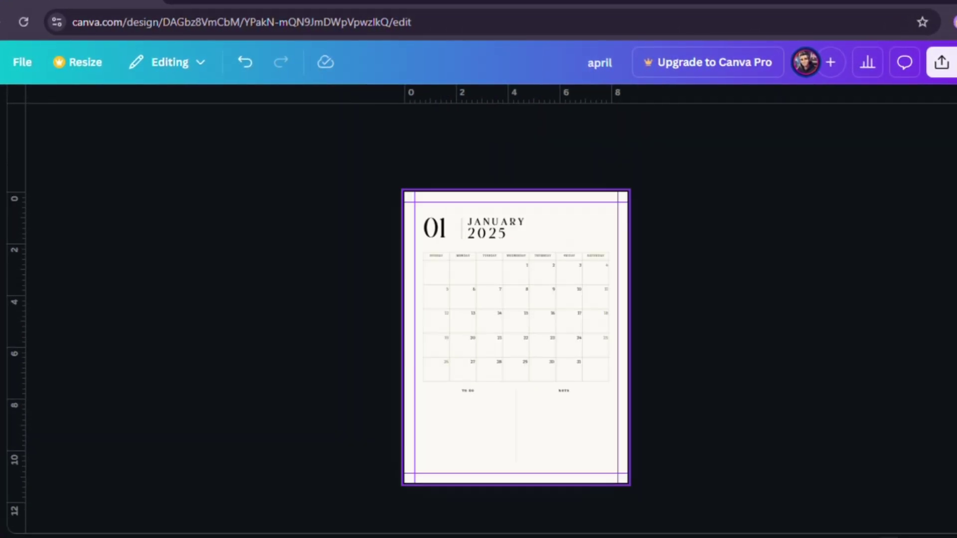
{"action": "left_click", "coordinate": [907, 536]}
{"action": "scroll", "coordinate": [348, 382], "scroll_direction": "down", "scroll_amount": 4}
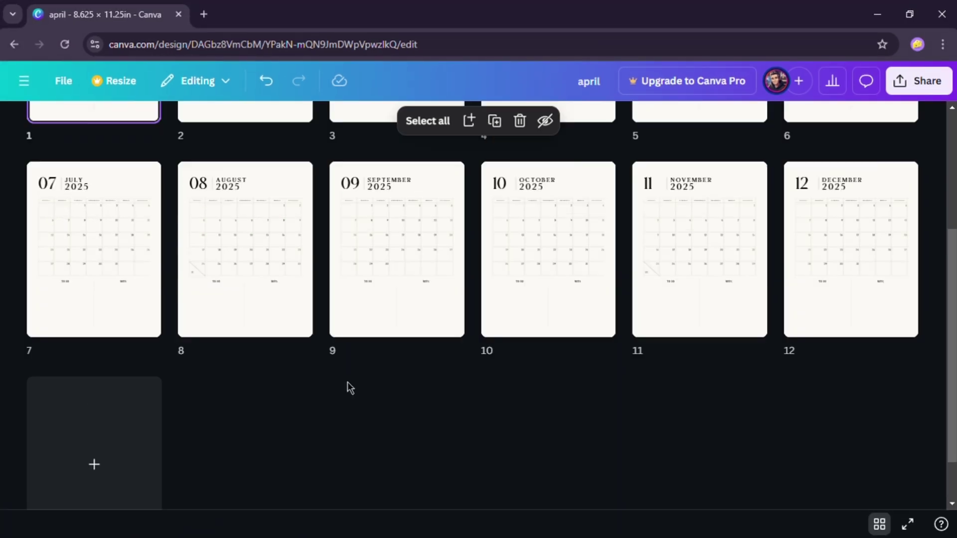
Set all text on the April page to the Fredoka font.
{"action": "scroll", "coordinate": [348, 382], "scroll_direction": "up", "scroll_amount": 4}
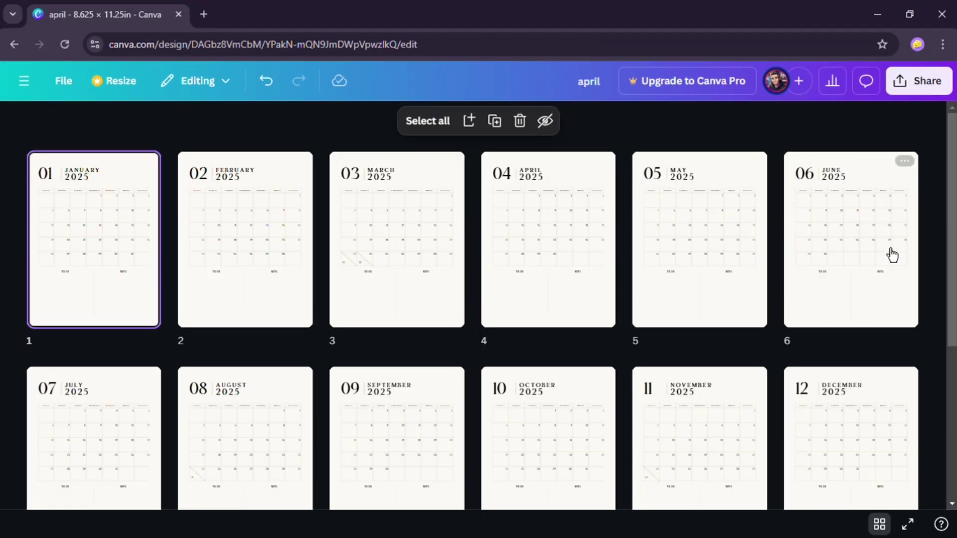
{"action": "left_click", "coordinate": [909, 525]}
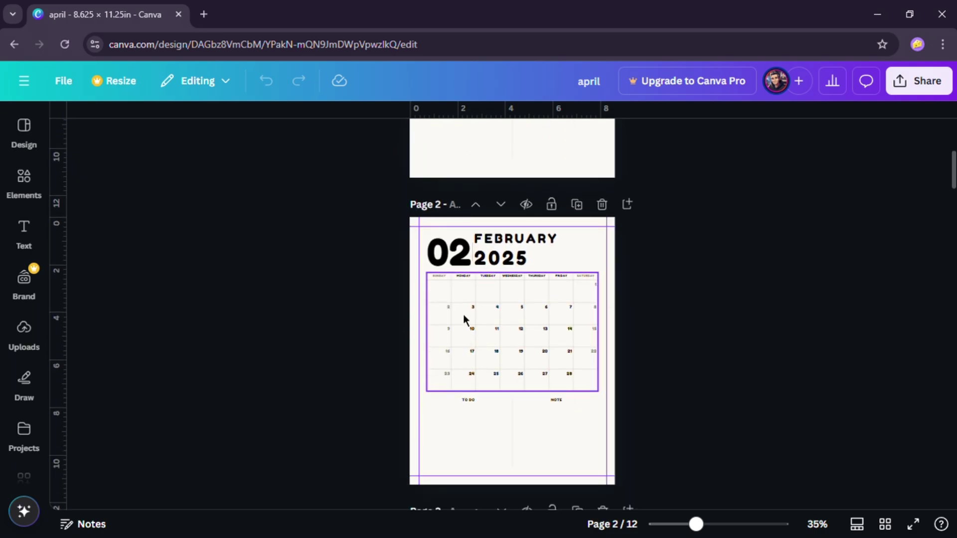
{"action": "scroll", "coordinate": [478, 319], "scroll_direction": "down", "scroll_amount": 10}
{"action": "left_click_drag", "start_coordinate": [593, 417], "coordinate": [663, 476]}
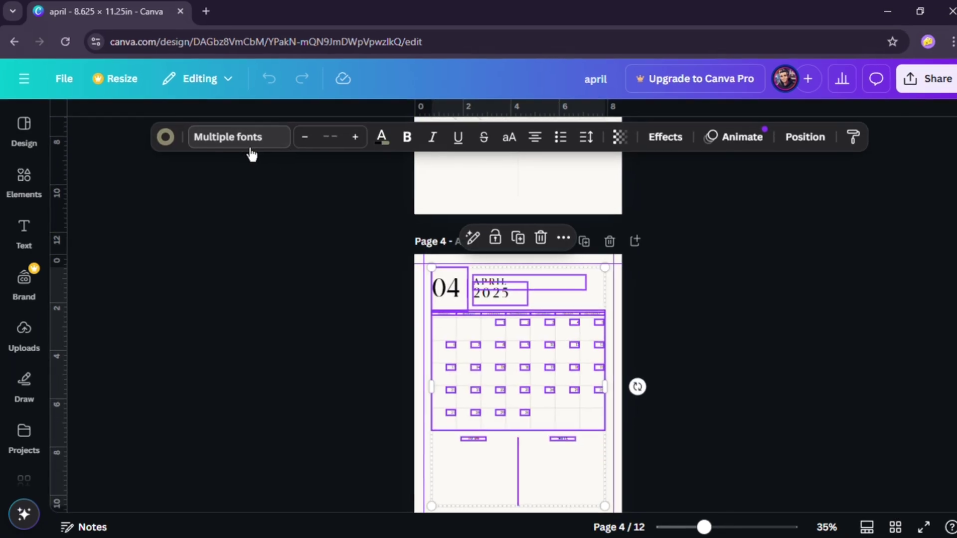
{"action": "left_click", "coordinate": [249, 150]}
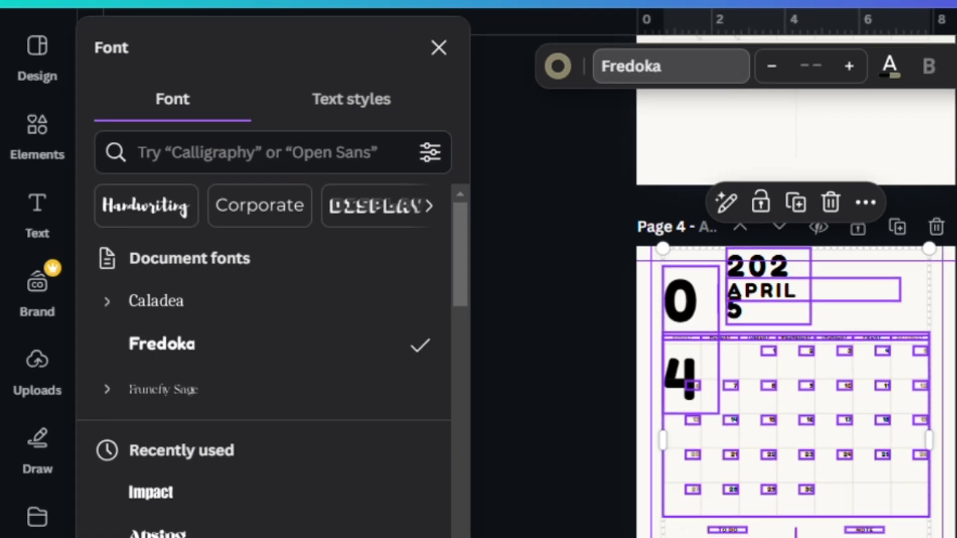
{"action": "left_click", "coordinate": [690, 294]}
Widen the month number and year text boxes on the April page to fit one line each, and move the year below the month name.
{"action": "scroll", "coordinate": [542, 321], "scroll_direction": "up", "scroll_amount": 3}
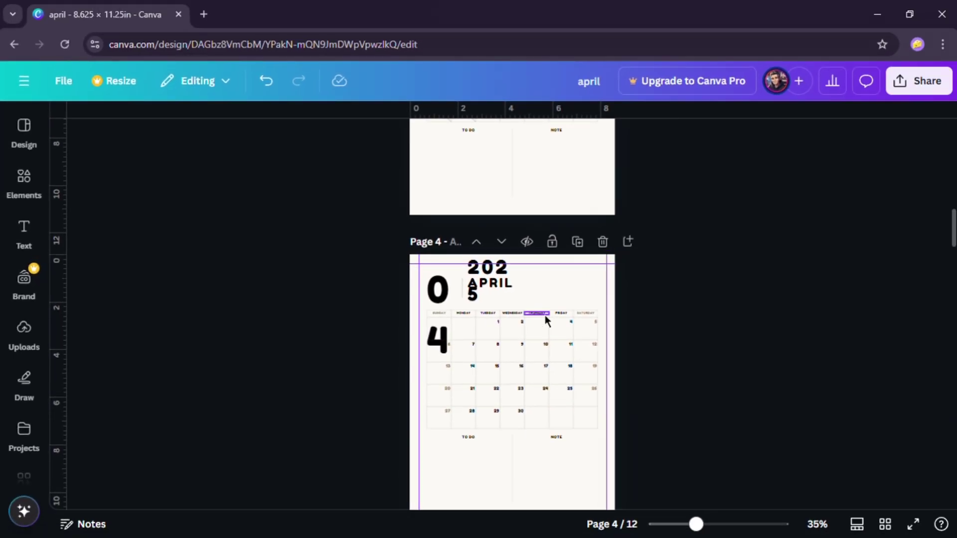
{"action": "scroll", "coordinate": [468, 195], "scroll_direction": "up", "scroll_amount": 1}
{"action": "left_click_drag", "start_coordinate": [433, 252], "coordinate": [461, 252]}
{"action": "left_click_drag", "start_coordinate": [531, 198], "coordinate": [557, 198]}
{"action": "left_click_drag", "start_coordinate": [485, 188], "coordinate": [485, 229]}
{"action": "scroll", "coordinate": [528, 267], "scroll_direction": "up", "scroll_amount": 1}
Apply the Fredoka font to the May and June pages and refit their month number and year headings on single lines.
{"action": "scroll", "coordinate": [527, 267], "scroll_direction": "down", "scroll_amount": 10}
{"action": "left_click", "coordinate": [470, 209]}
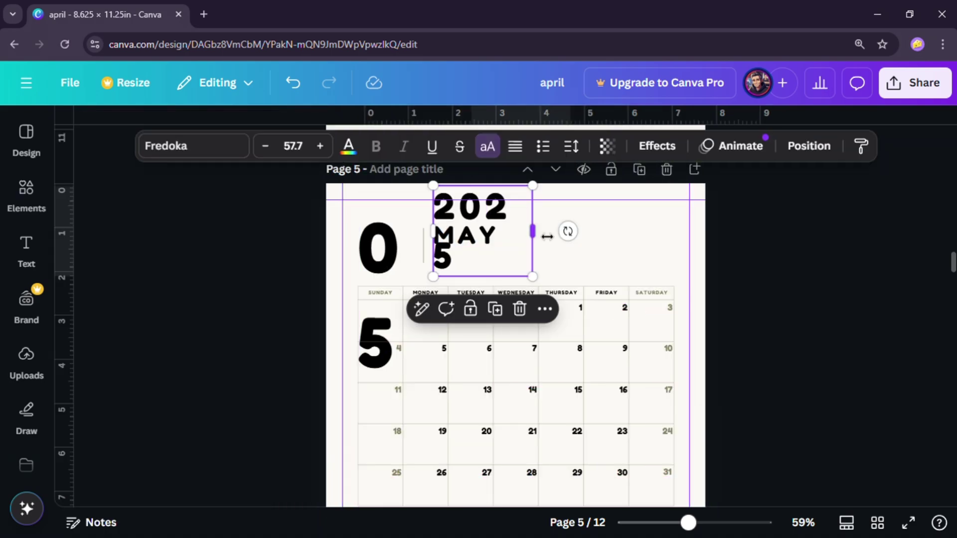
{"action": "scroll", "coordinate": [569, 287], "scroll_direction": "down", "scroll_amount": 10}
{"action": "key", "text": "ctrl+a"}
{"action": "left_click", "coordinate": [249, 146]}
{"action": "left_click", "coordinate": [114, 341]}
{"action": "left_click", "coordinate": [807, 240]}
{"action": "double_click", "coordinate": [483, 230]}
{"action": "scroll", "coordinate": [533, 303], "scroll_direction": "down", "scroll_amount": 2}
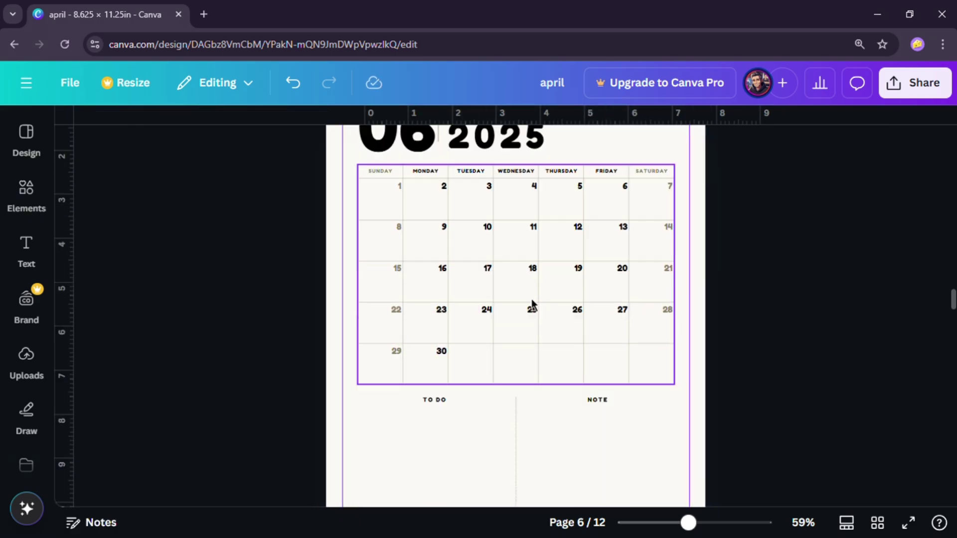
Apply the Fredoka font to the July to November pages and refit their month number and year headings on single lines.
{"action": "left_click_drag", "start_coordinate": [531, 208], "coordinate": [543, 187]}
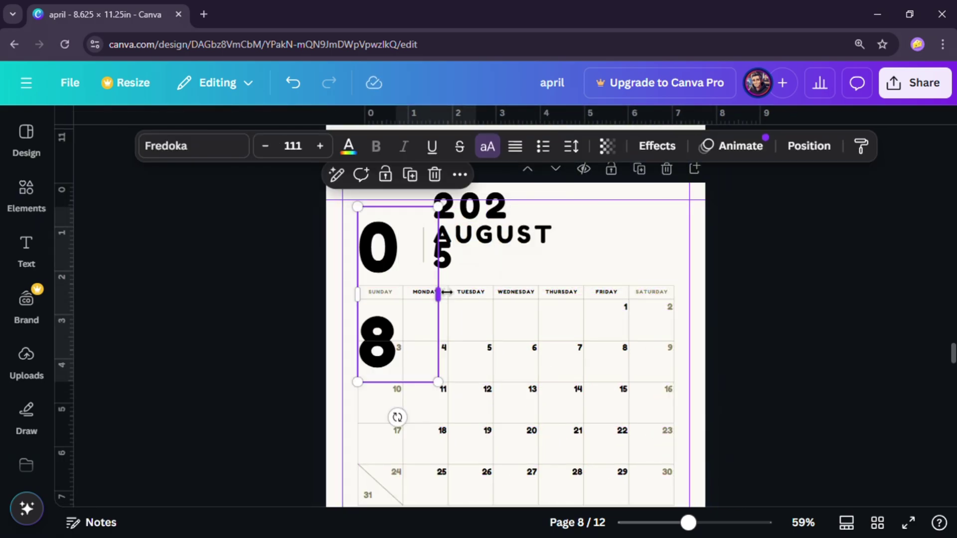
{"action": "scroll", "coordinate": [694, 280], "scroll_direction": "down", "scroll_amount": 10}
{"action": "key", "text": "ctrl+a"}
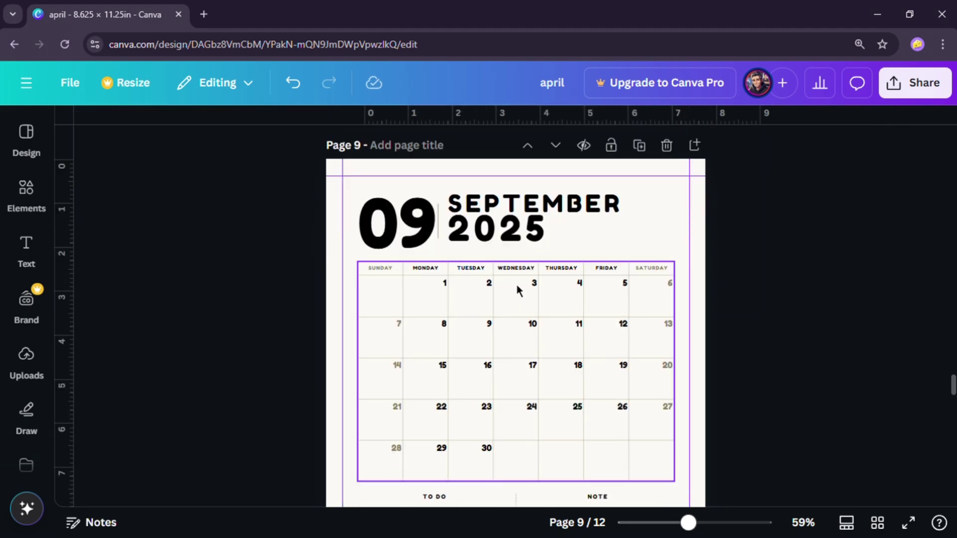
{"action": "scroll", "coordinate": [423, 199], "scroll_direction": "up", "scroll_amount": 2}
{"action": "left_click", "coordinate": [386, 183]}
{"action": "scroll", "coordinate": [581, 327], "scroll_direction": "down", "scroll_amount": 2}
{"action": "scroll", "coordinate": [581, 327], "scroll_direction": "down", "scroll_amount": 10}
{"action": "key", "text": "ctrl+a"}
{"action": "left_click", "coordinate": [519, 233]}
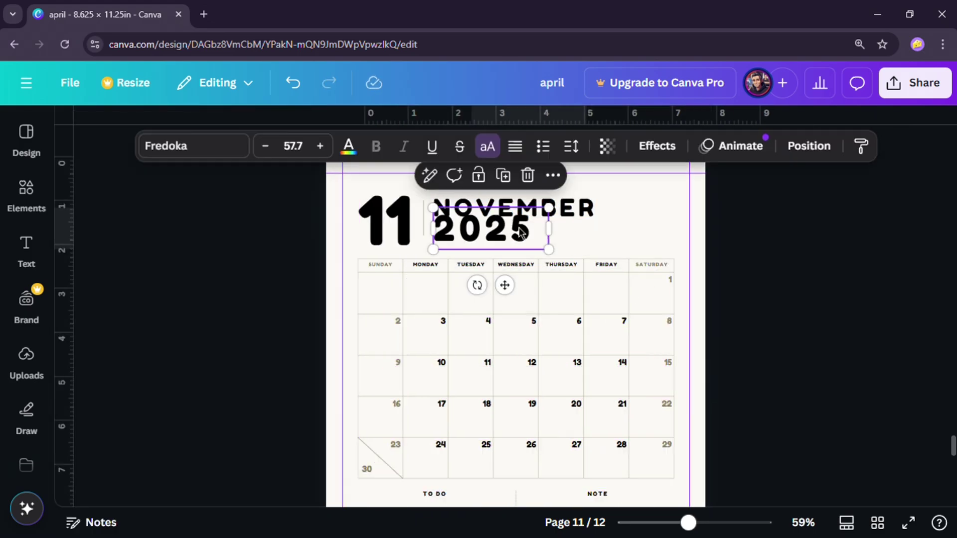
Fill the January page's background with solid yellow.
{"action": "left_click", "coordinate": [885, 524]}
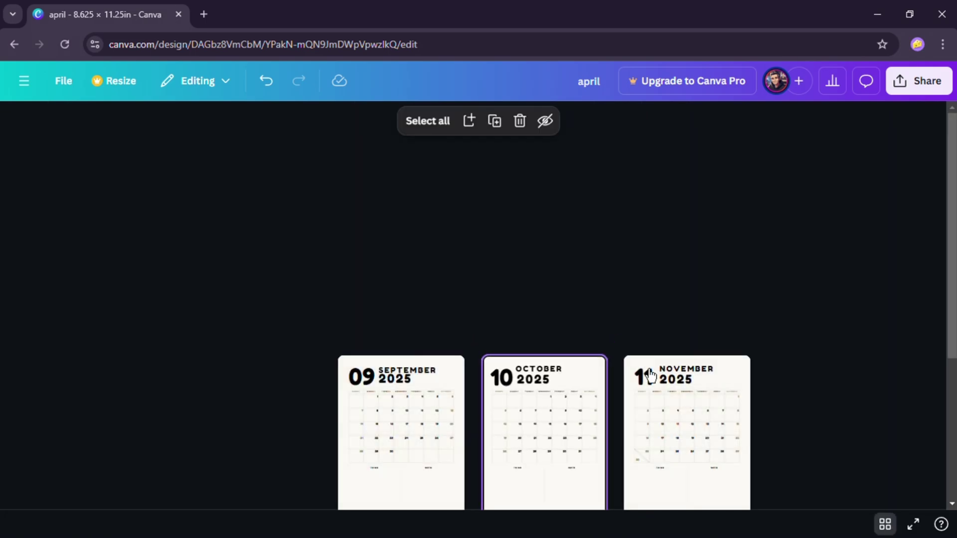
{"action": "left_click", "coordinate": [300, 260]}
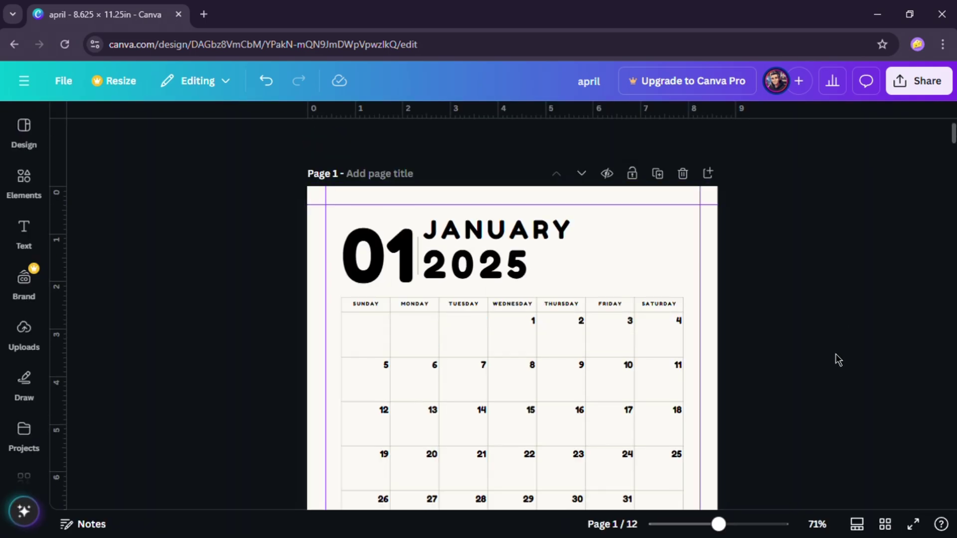
{"action": "scroll", "coordinate": [837, 359], "scroll_direction": "down", "scroll_amount": 5}
{"action": "left_click", "coordinate": [530, 138]}
{"action": "scroll", "coordinate": [174, 377], "scroll_direction": "down", "scroll_amount": 2}
{"action": "left_click", "coordinate": [188, 449]}
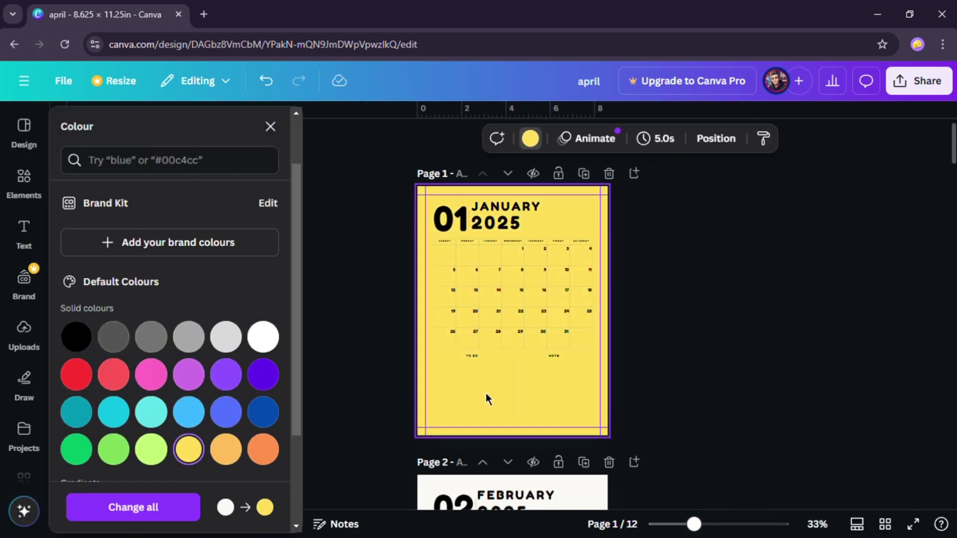
Change the January page's background to white using a custom colour and compare it with the February page.
{"action": "scroll", "coordinate": [487, 397], "scroll_direction": "down", "scroll_amount": 2}
{"action": "left_click", "coordinate": [76, 232]}
{"action": "left_click_drag", "start_coordinate": [238, 307], "coordinate": [73, 299]}
{"action": "left_click", "coordinate": [683, 301]}
{"action": "scroll", "coordinate": [534, 312], "scroll_direction": "up", "scroll_amount": 1}
{"action": "scroll", "coordinate": [701, 357], "scroll_direction": "down", "scroll_amount": 5}
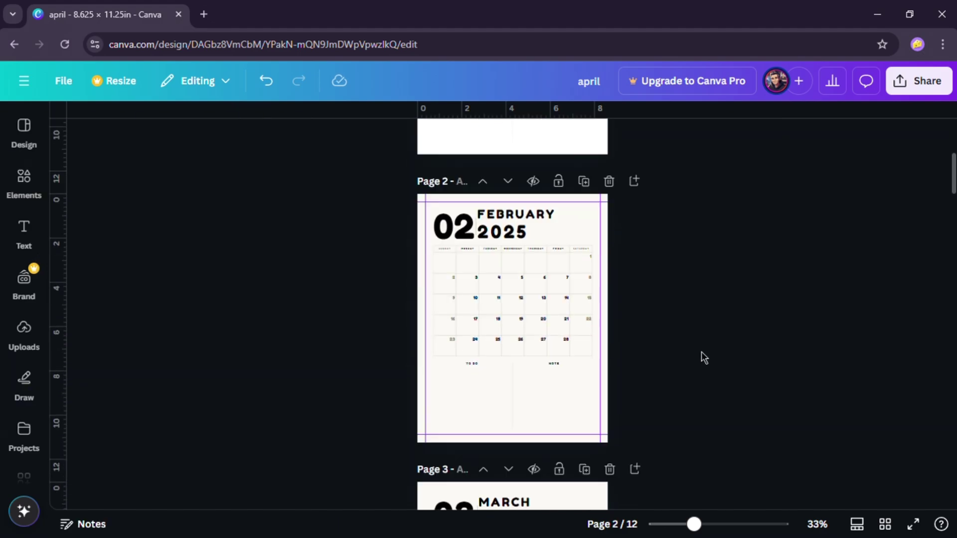
Set the January page's background to yellow from the default solid colours.
{"action": "scroll", "coordinate": [525, 390], "scroll_direction": "up", "scroll_amount": 6}
{"action": "left_click", "coordinate": [526, 390]}
{"action": "left_click", "coordinate": [404, 138]}
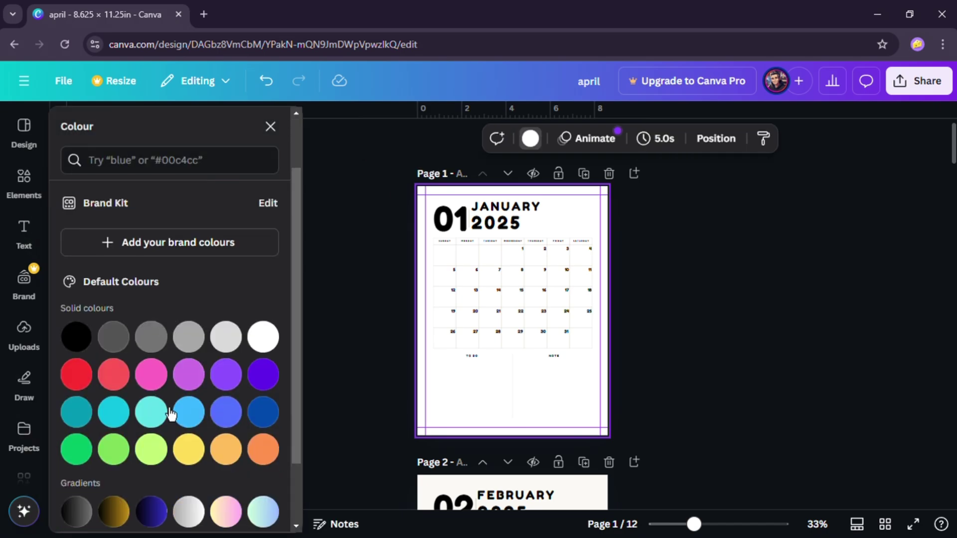
{"action": "left_click", "coordinate": [226, 449]}
{"action": "left_click", "coordinate": [189, 449]}
Give the February, March, April and May pages the same solid yellow background.
{"action": "scroll", "coordinate": [451, 412], "scroll_direction": "down", "scroll_amount": 3}
{"action": "left_click", "coordinate": [188, 448]}
{"action": "scroll", "coordinate": [548, 398], "scroll_direction": "down", "scroll_amount": 3}
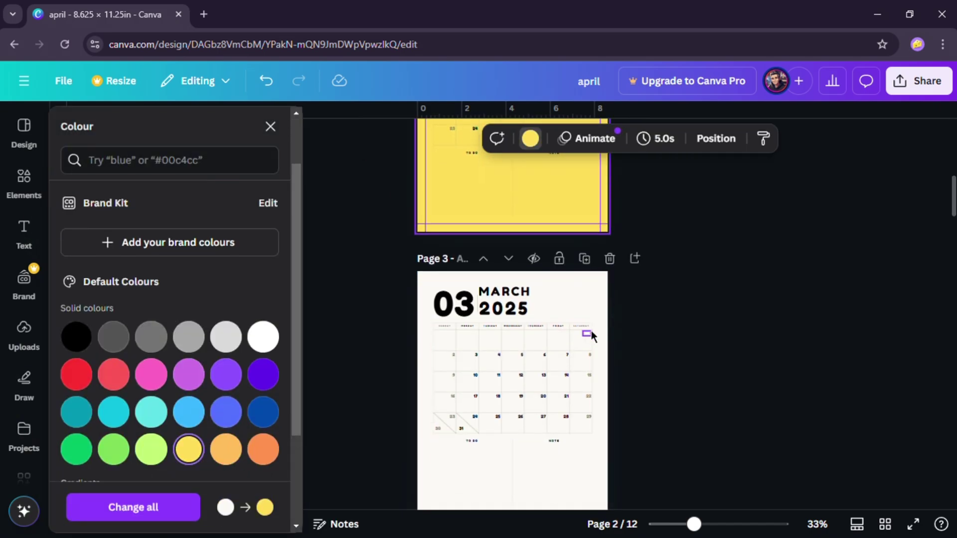
{"action": "left_click", "coordinate": [188, 449]}
{"action": "scroll", "coordinate": [585, 365], "scroll_direction": "down", "scroll_amount": 3}
{"action": "left_click", "coordinate": [188, 448]}
{"action": "scroll", "coordinate": [581, 395], "scroll_direction": "down", "scroll_amount": 3}
{"action": "left_click", "coordinate": [140, 390]}
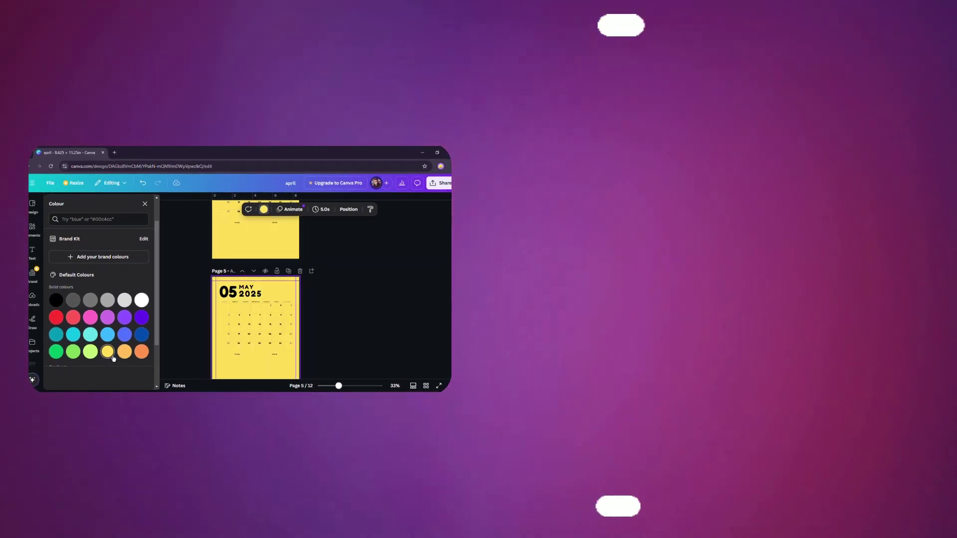
{"action": "scroll", "coordinate": [404, 352], "scroll_direction": "down", "scroll_amount": 3}
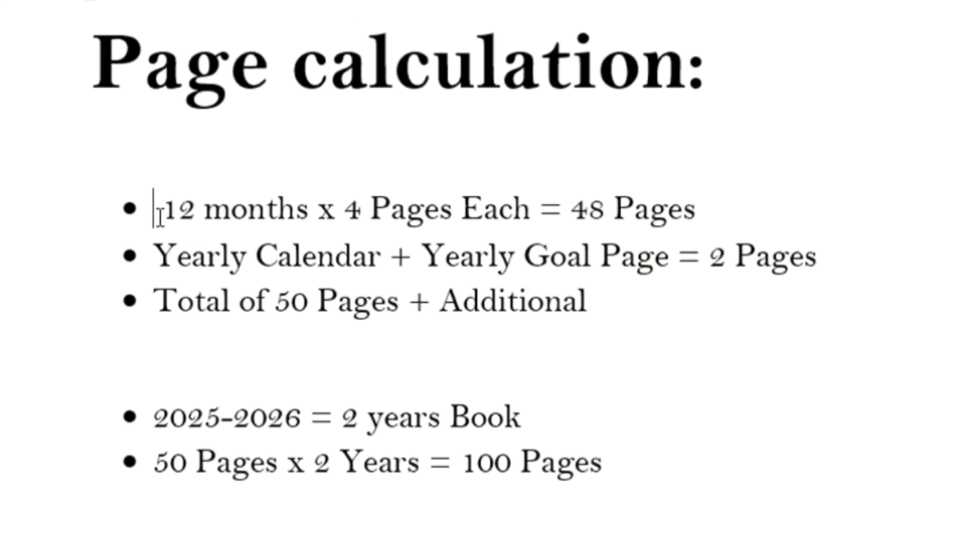
Switch to the page calculation document and go over its monthly, yearly and two-year page counts line by line.
{"action": "left_click_drag", "start_coordinate": [595, 230], "coordinate": [835, 235]}
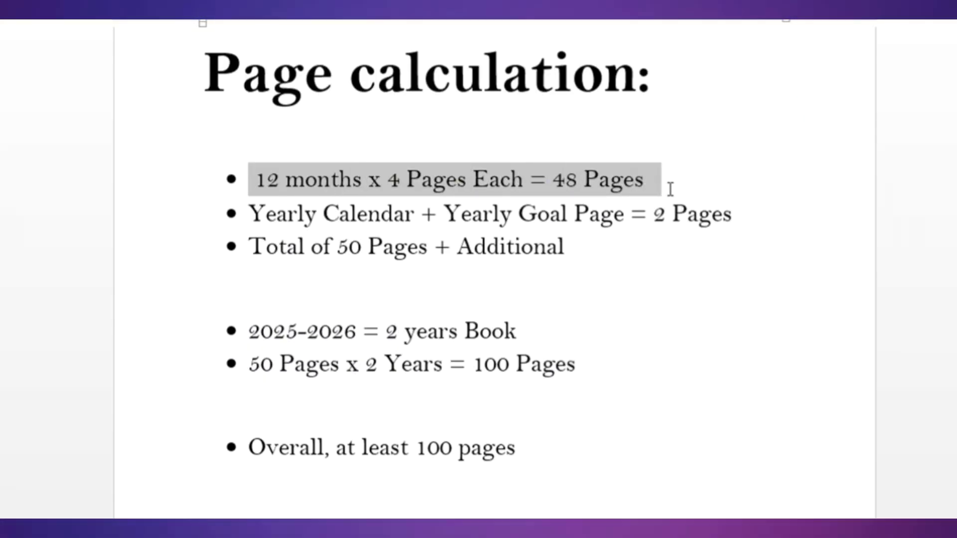
{"action": "left_click", "coordinate": [668, 188]}
{"action": "left_click_drag", "start_coordinate": [250, 213], "coordinate": [726, 224]}
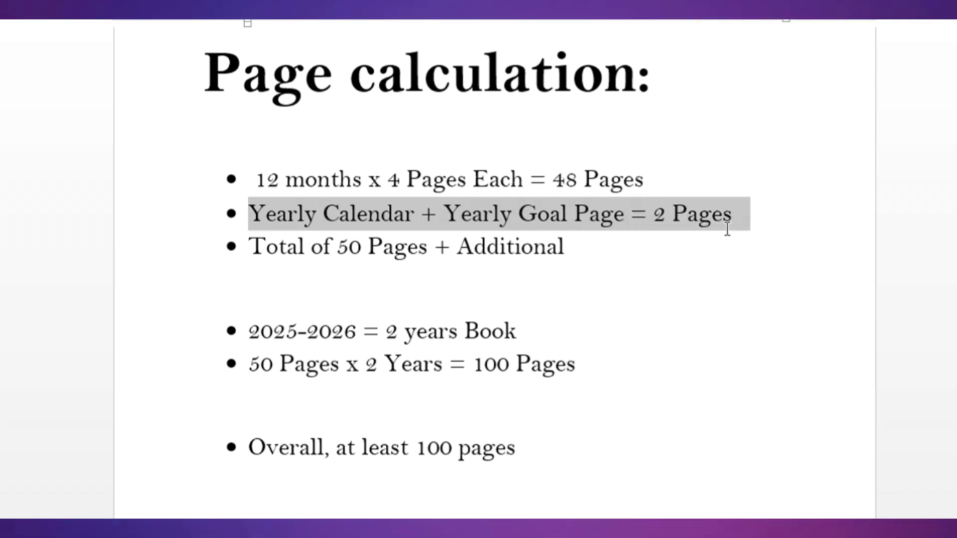
{"action": "left_click_drag", "start_coordinate": [568, 249], "coordinate": [877, 256]}
{"action": "left_click_drag", "start_coordinate": [203, 284], "coordinate": [215, 294]}
{"action": "left_click_drag", "start_coordinate": [578, 366], "coordinate": [598, 368]}
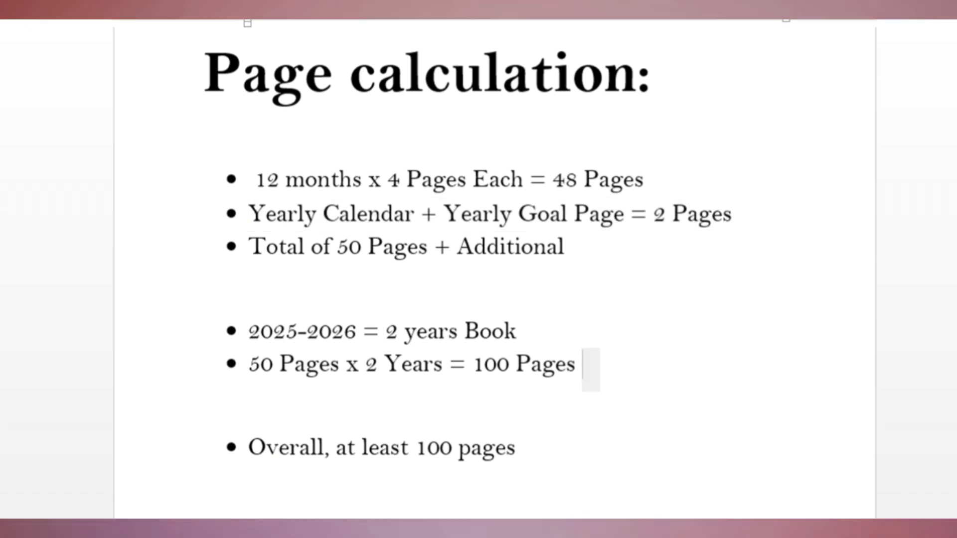
{"action": "left_click", "coordinate": [577, 366]}
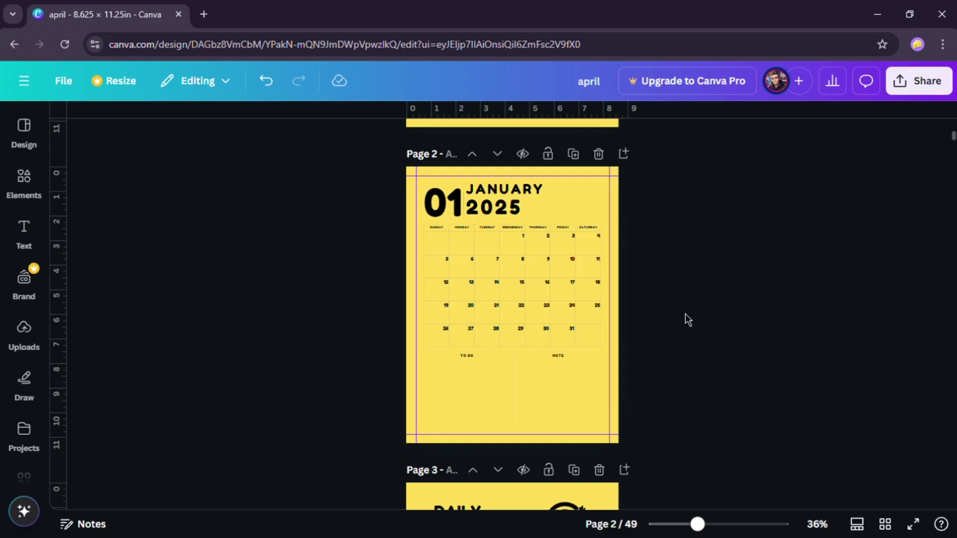
Look through the planner pages in Canva, then browse the 2025 planner templates, including the Purple and White Floral Illustration cover.
{"action": "scroll", "coordinate": [693, 369], "scroll_direction": "down", "scroll_amount": 12}
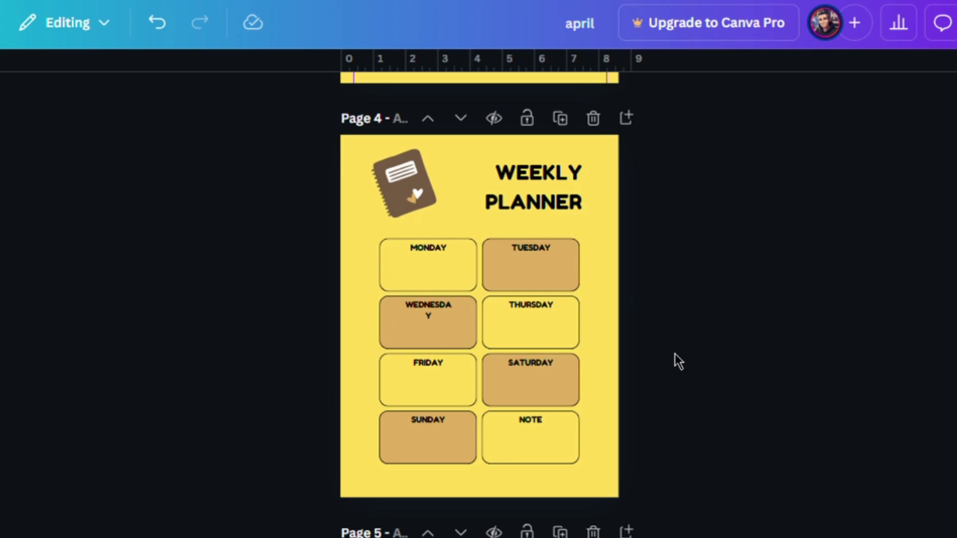
{"action": "scroll", "coordinate": [675, 354], "scroll_direction": "down", "scroll_amount": 10}
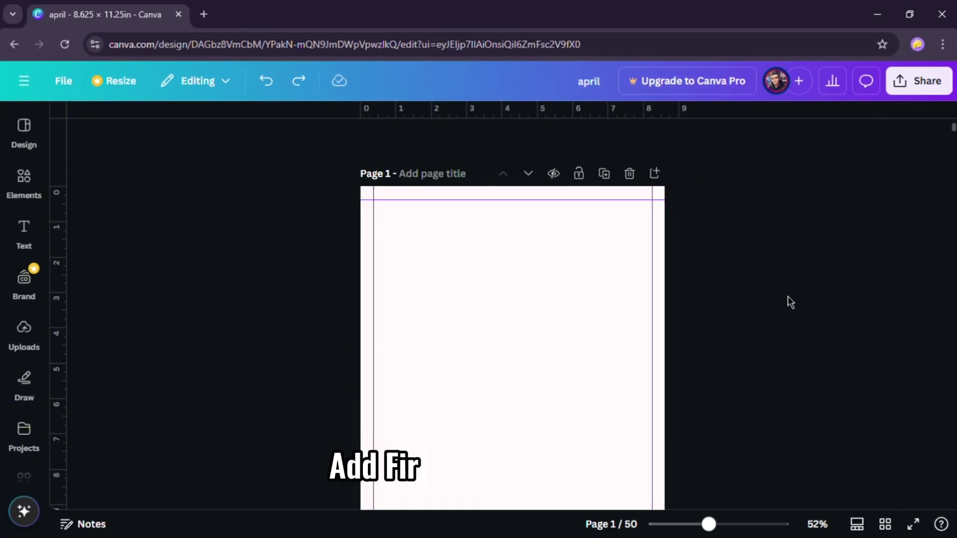
{"action": "left_click", "coordinate": [24, 130]}
{"action": "left_click", "coordinate": [68, 125]}
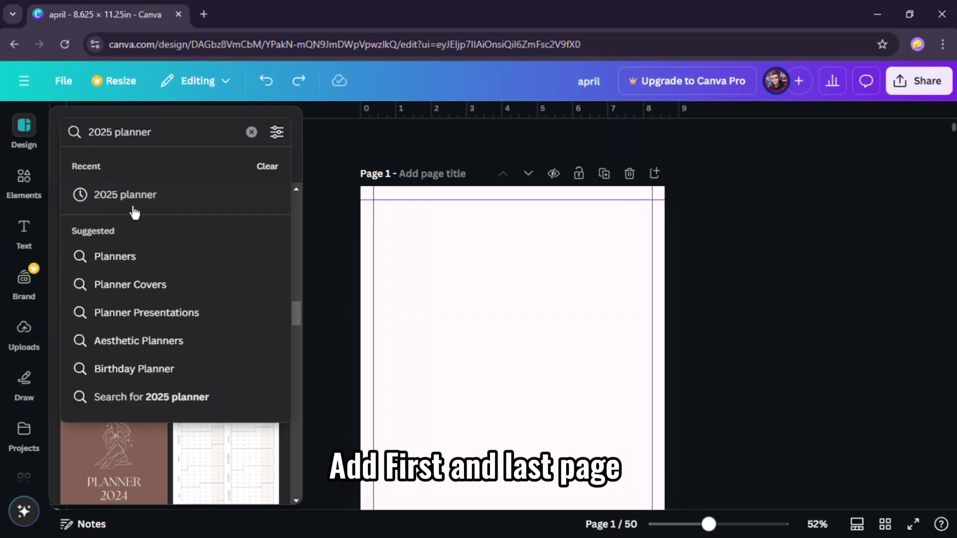
{"action": "left_click", "coordinate": [113, 480]}
{"action": "left_click", "coordinate": [175, 361]}
{"action": "scroll", "coordinate": [176, 361], "scroll_direction": "down", "scroll_amount": 10}
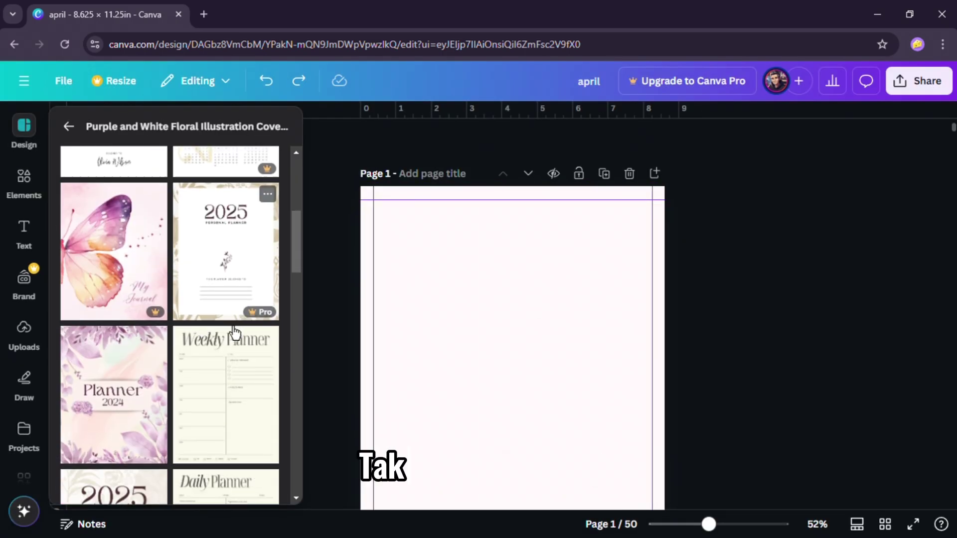
{"action": "scroll", "coordinate": [149, 324], "scroll_direction": "up", "scroll_amount": 10}
{"action": "left_click", "coordinate": [68, 126]}
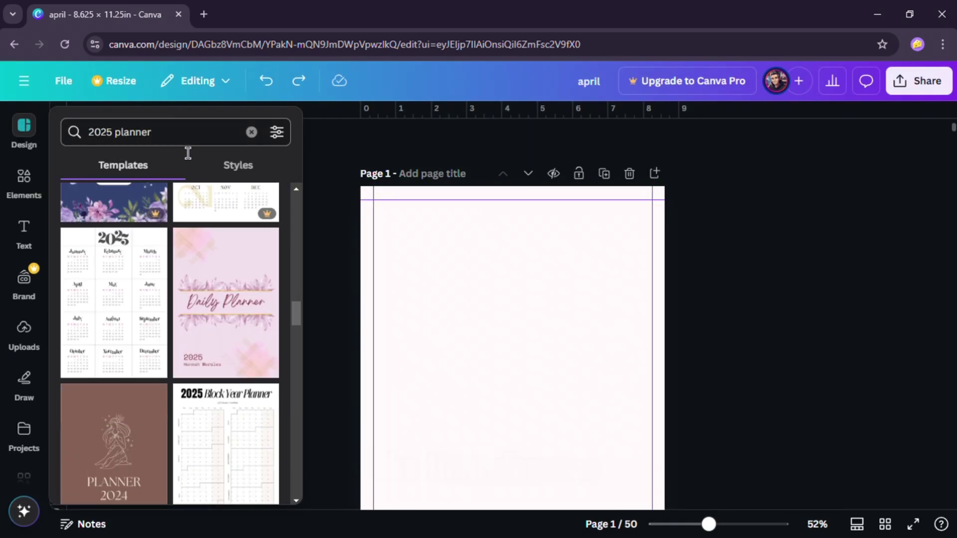
Place the first layout of the Canva Neutral Minimalistic Annual 2025 Calendar Planner template on blank page 1.
{"action": "left_click", "coordinate": [121, 284]}
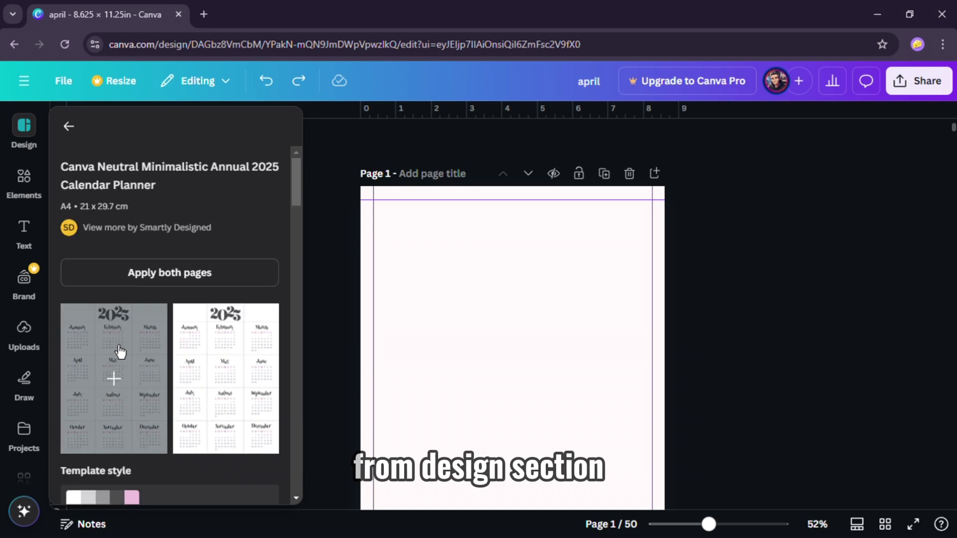
{"action": "scroll", "coordinate": [125, 388], "scroll_direction": "down", "scroll_amount": 3}
{"action": "left_click", "coordinate": [122, 388]}
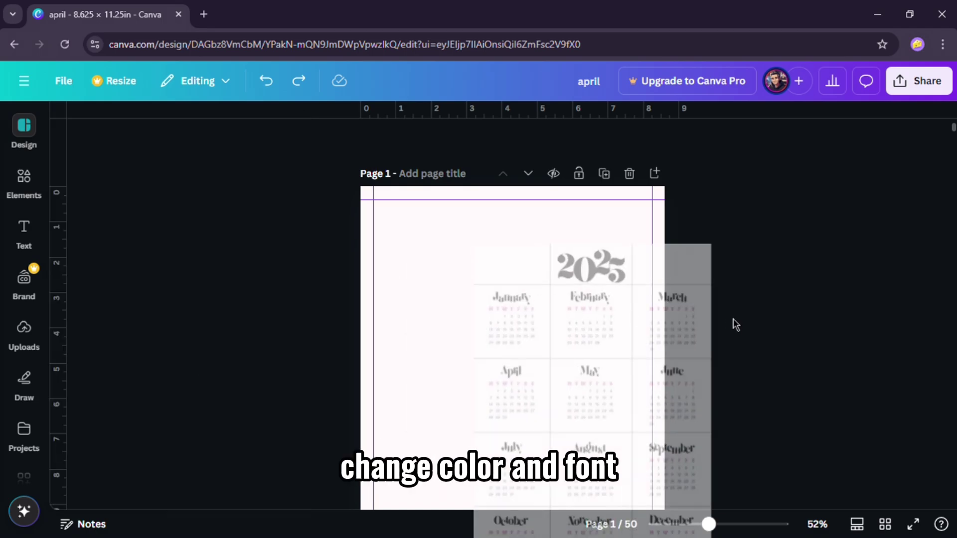
{"action": "scroll", "coordinate": [481, 314], "scroll_direction": "down", "scroll_amount": 4}
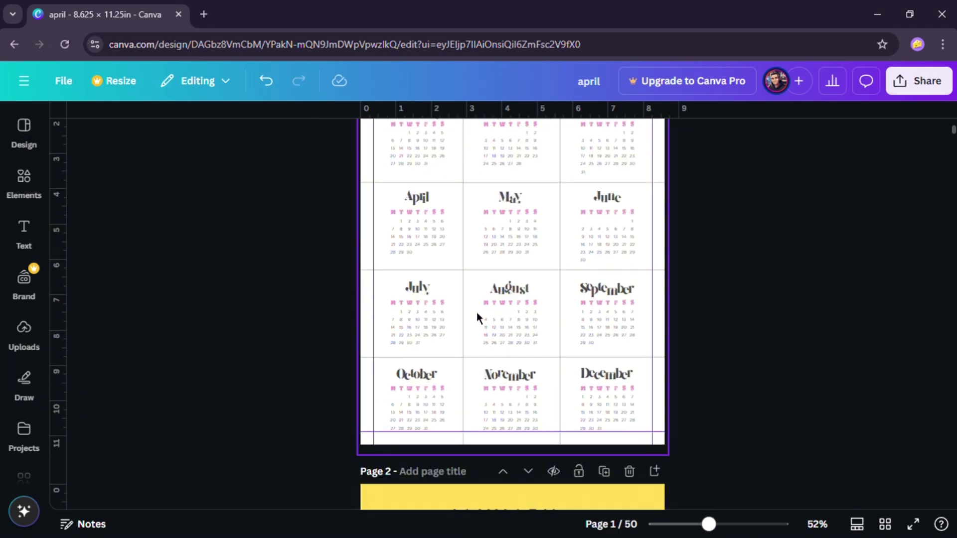
{"action": "scroll", "coordinate": [477, 314], "scroll_direction": "up", "scroll_amount": 4}
Set all text of the yearly calendar on page 1 to the Fredoka font.
{"action": "key", "text": "ctrl+a"}
{"action": "left_click", "coordinate": [218, 140]}
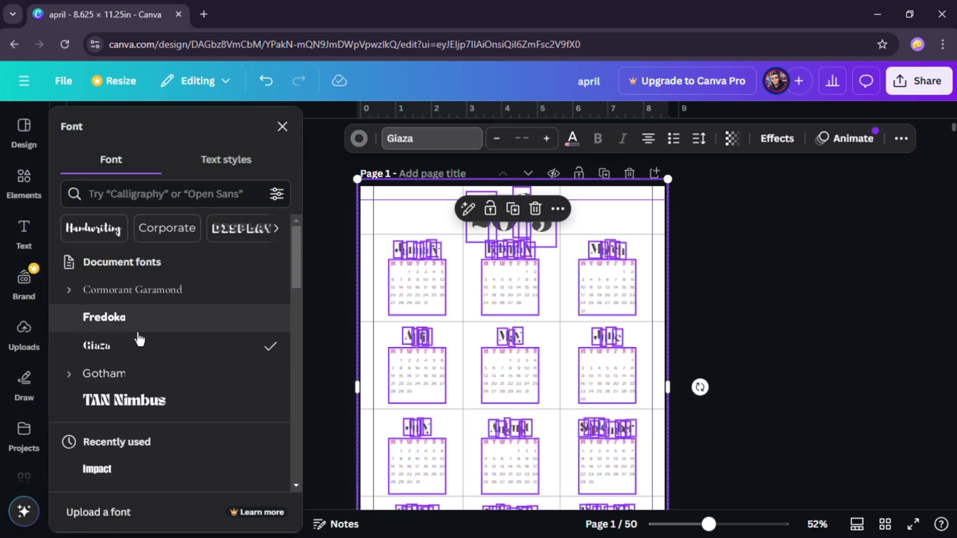
{"action": "left_click", "coordinate": [710, 288]}
Change the text colour and grid border colour of the yearly calendar on page 1 to black.
{"action": "key", "text": "ctrl+a"}
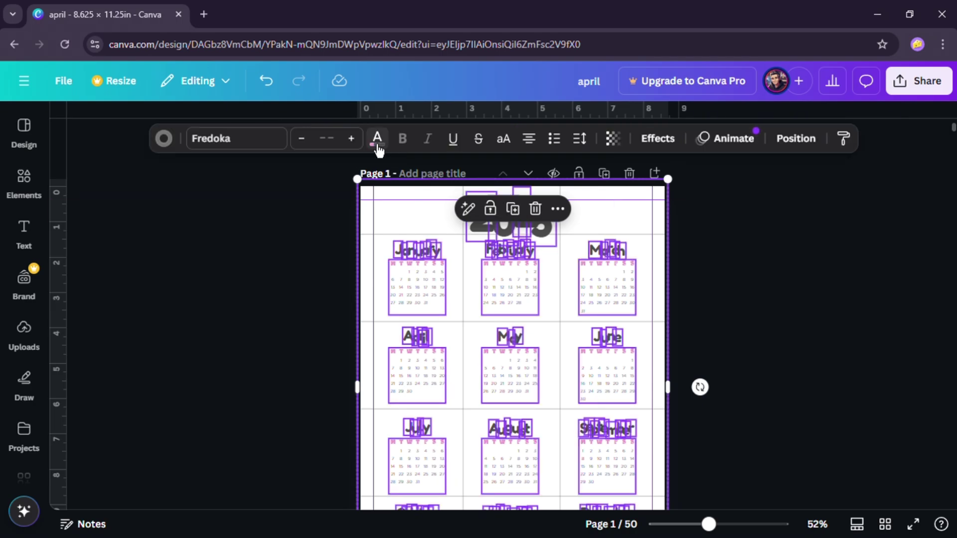
{"action": "left_click", "coordinate": [572, 138]}
{"action": "left_click", "coordinate": [119, 239]}
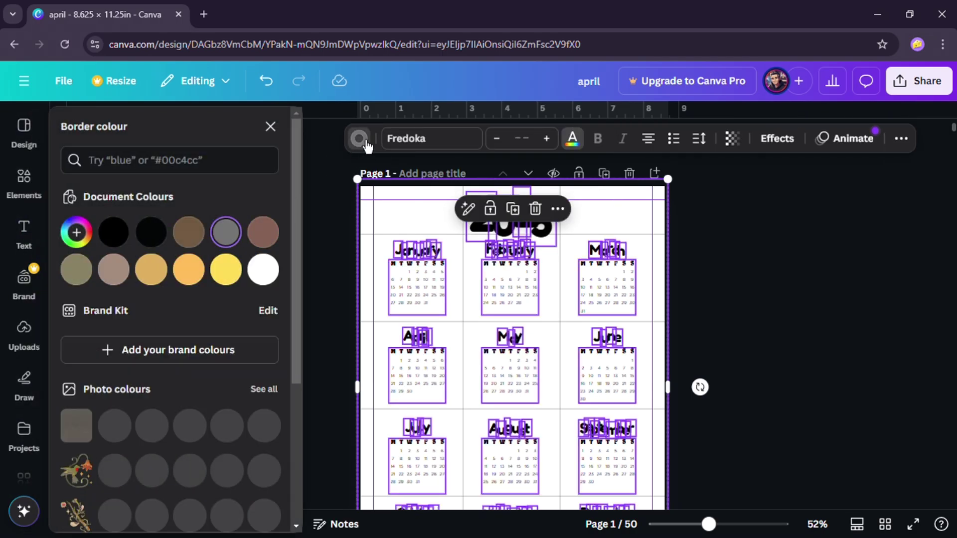
{"action": "left_click", "coordinate": [736, 247]}
{"action": "left_click", "coordinate": [396, 214]}
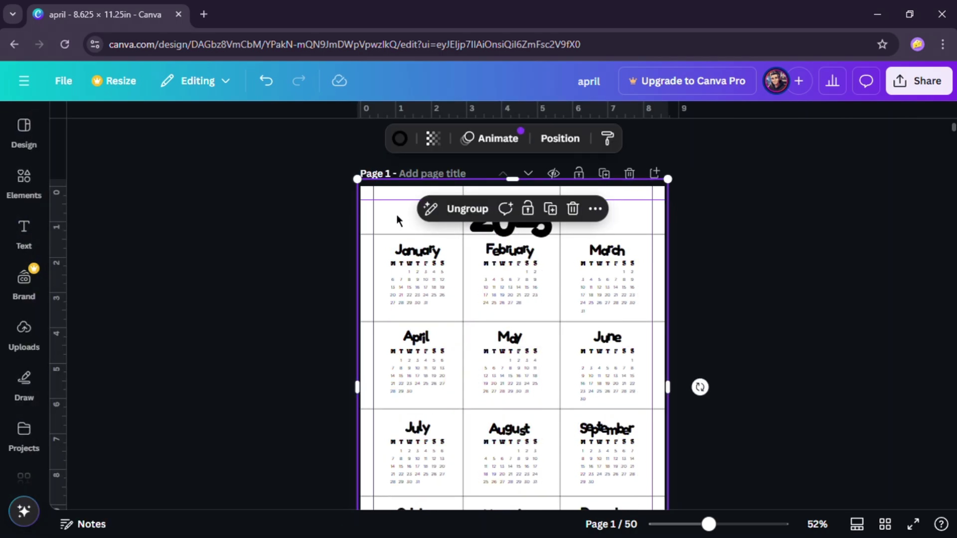
{"action": "left_click", "coordinate": [727, 268]}
{"action": "double_click", "coordinate": [620, 227]}
{"action": "left_click", "coordinate": [733, 216]}
{"action": "left_click", "coordinate": [649, 291]}
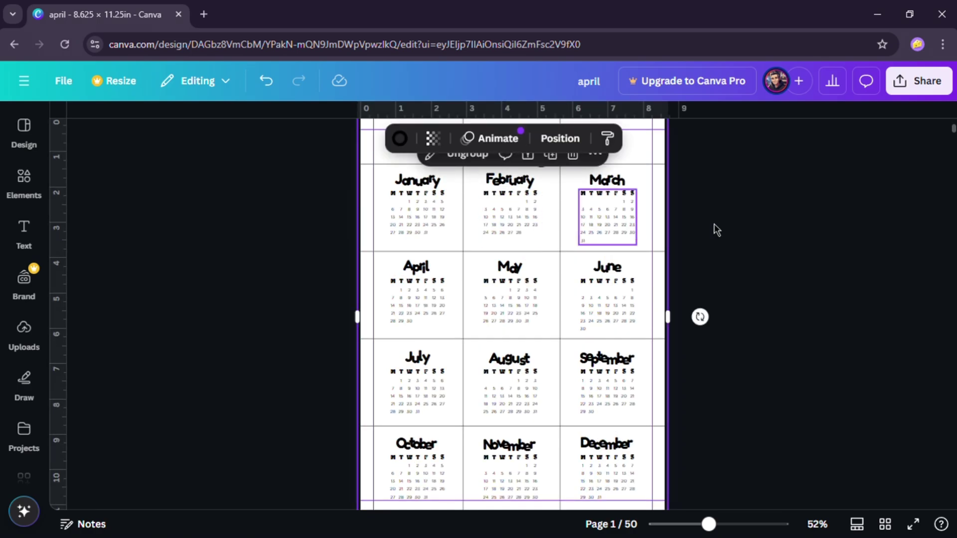
Ungroup the yearly calendar elements on page 1 and change the page background to the document's yellow.
{"action": "left_click", "coordinate": [713, 228]}
{"action": "left_click", "coordinate": [624, 225]}
{"action": "key", "text": "ctrl+shift+g"}
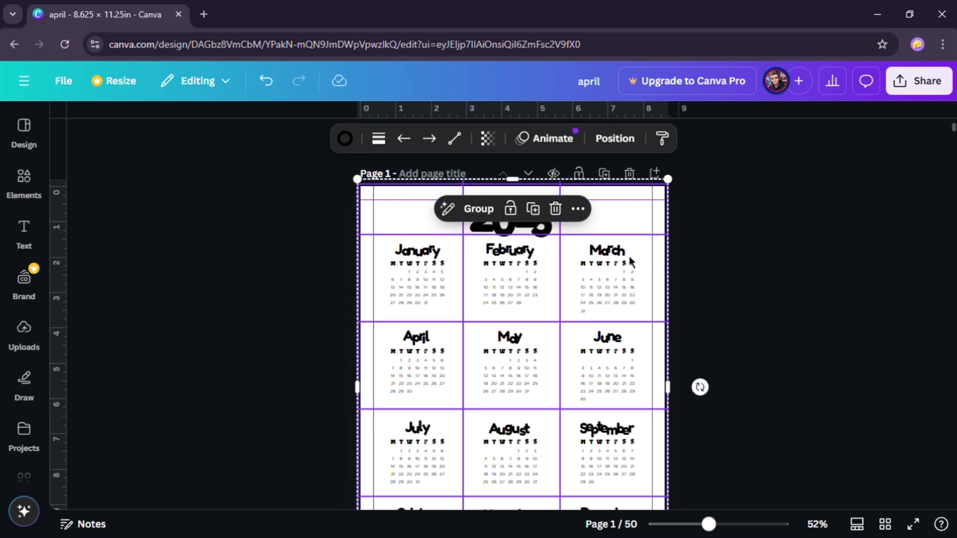
{"action": "left_click", "coordinate": [638, 221]}
{"action": "left_click", "coordinate": [405, 138]}
{"action": "left_click", "coordinate": [186, 268]}
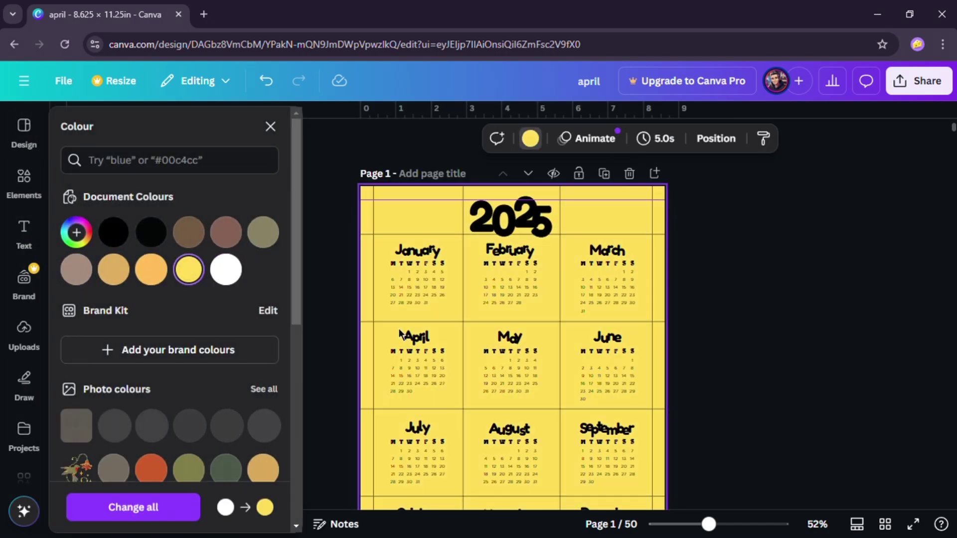
{"action": "left_click", "coordinate": [746, 381]}
Examine the 2025 heading and month grids on page 1 and compare the page with the January page below.
{"action": "scroll", "coordinate": [692, 379], "scroll_direction": "up", "scroll_amount": 3}
{"action": "scroll", "coordinate": [692, 379], "scroll_direction": "up", "scroll_amount": 3}
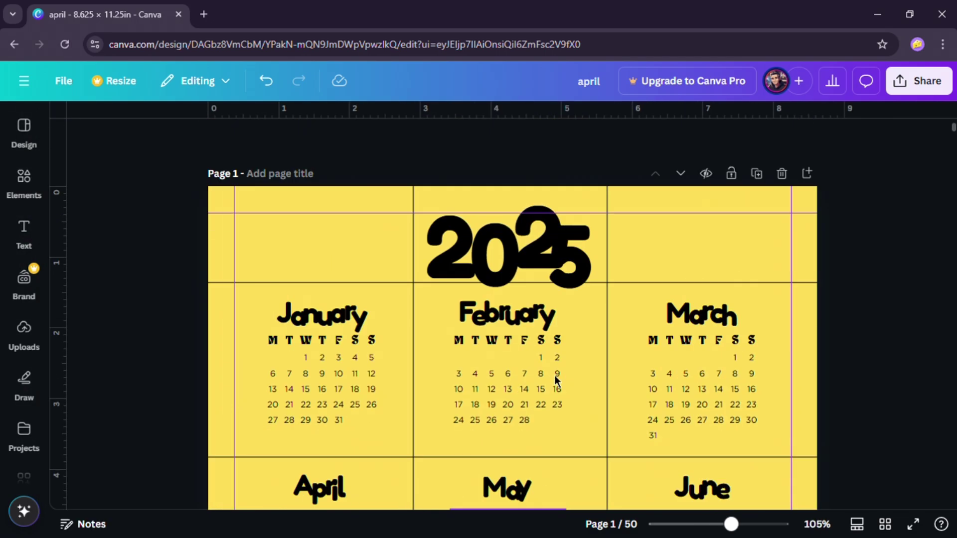
{"action": "left_click", "coordinate": [444, 255]}
{"action": "double_click", "coordinate": [503, 272]}
{"action": "key", "text": "Escape"}
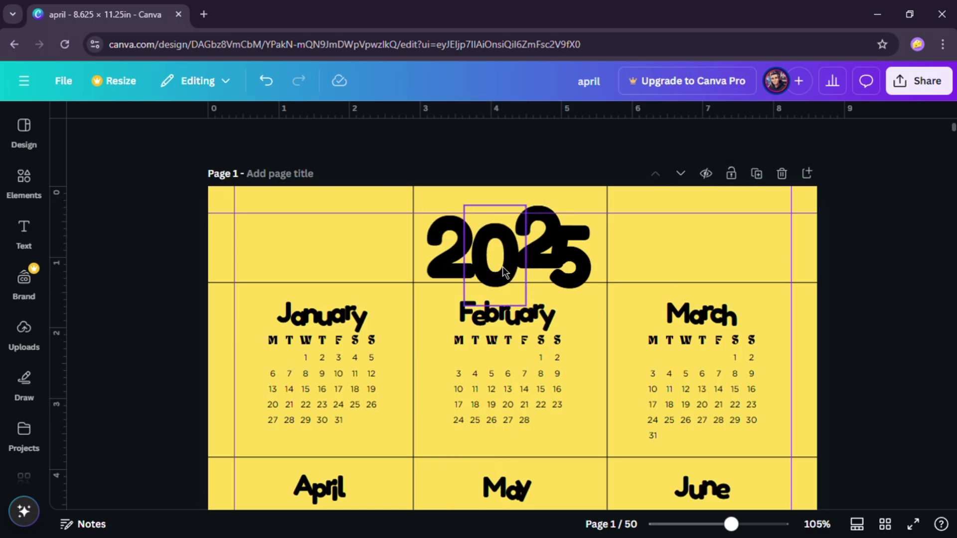
{"action": "scroll", "coordinate": [508, 309], "scroll_direction": "down", "scroll_amount": 3}
{"action": "scroll", "coordinate": [648, 269], "scroll_direction": "down", "scroll_amount": 10}
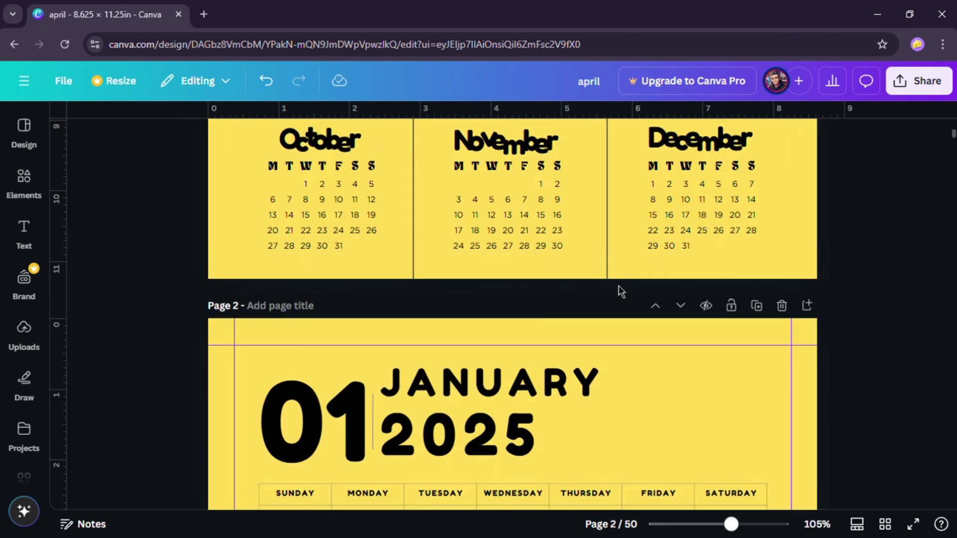
{"action": "scroll", "coordinate": [622, 289], "scroll_direction": "up", "scroll_amount": 7}
{"action": "scroll", "coordinate": [812, 413], "scroll_direction": "down", "scroll_amount": 4}
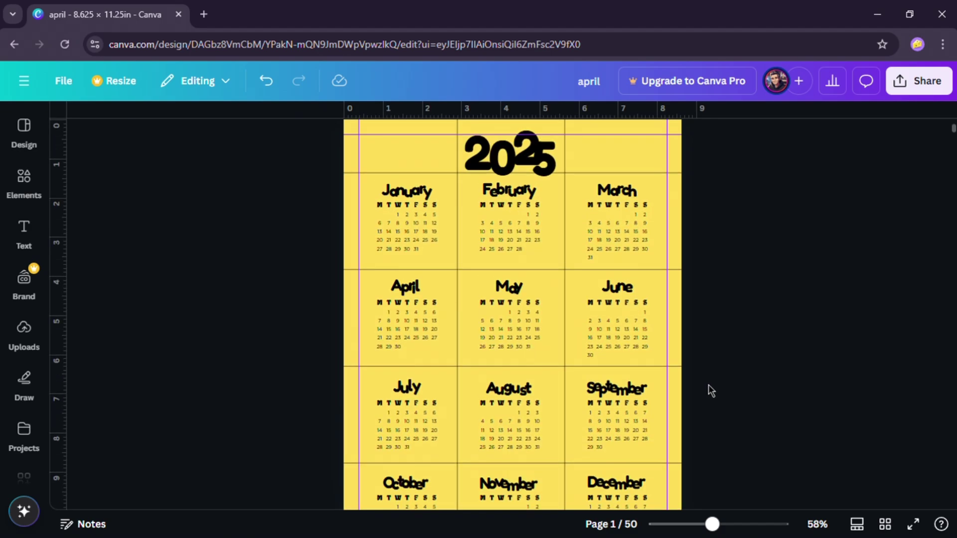
{"action": "scroll", "coordinate": [808, 319], "scroll_direction": "down", "scroll_amount": 6}
Place the floral self reflection journal cover layout from the template designs on blank page 50.
{"action": "left_click_drag", "start_coordinate": [953, 132], "coordinate": [953, 501]}
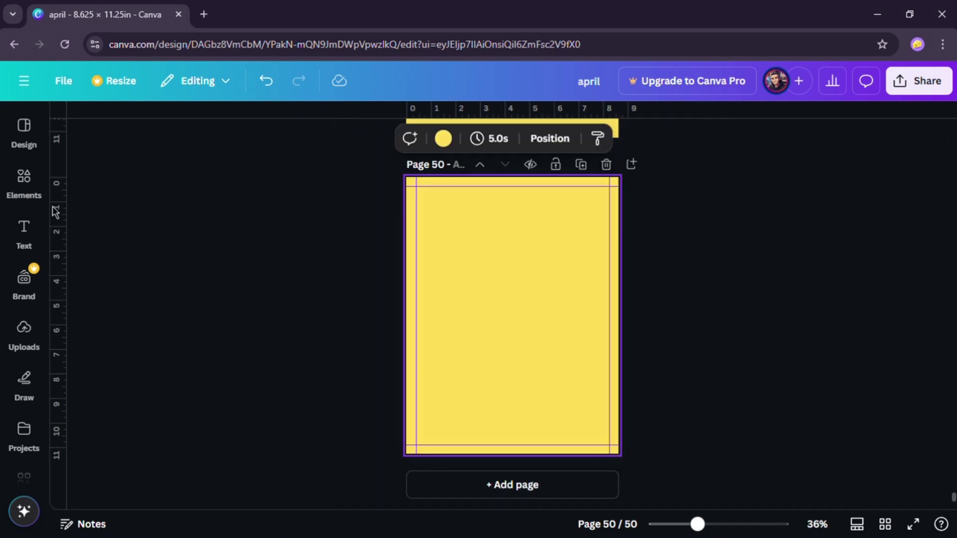
{"action": "left_click", "coordinate": [23, 131]}
{"action": "scroll", "coordinate": [204, 364], "scroll_direction": "down", "scroll_amount": 4}
{"action": "left_click_drag", "start_coordinate": [113, 334], "coordinate": [524, 288]}
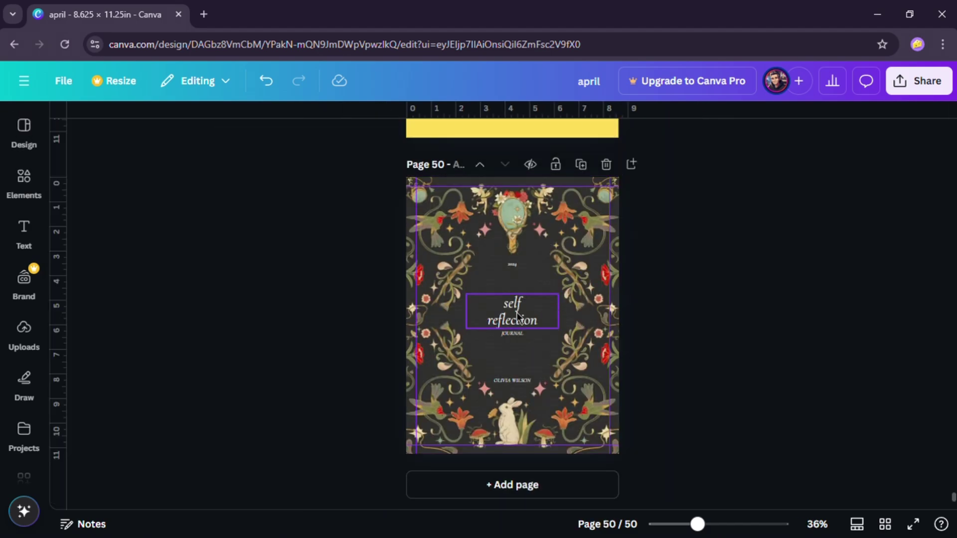
Set the self reflection title and the author line on page 50 to the Fredoka font, and replace the author name.
{"action": "left_click", "coordinate": [518, 316]}
{"action": "left_click", "coordinate": [215, 138]}
{"action": "left_click", "coordinate": [107, 316]}
{"action": "left_click", "coordinate": [520, 381]}
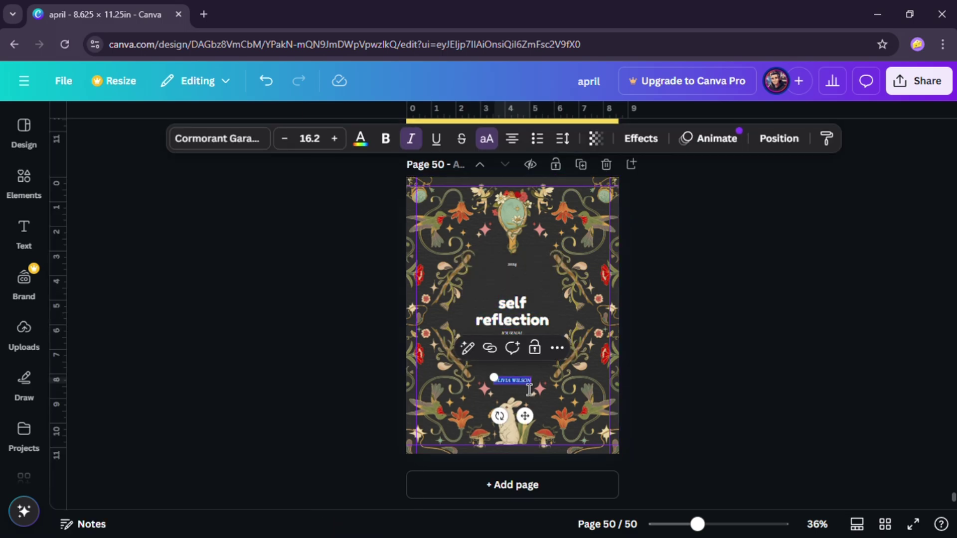
{"action": "left_click", "coordinate": [214, 138]}
{"action": "left_click", "coordinate": [106, 316]}
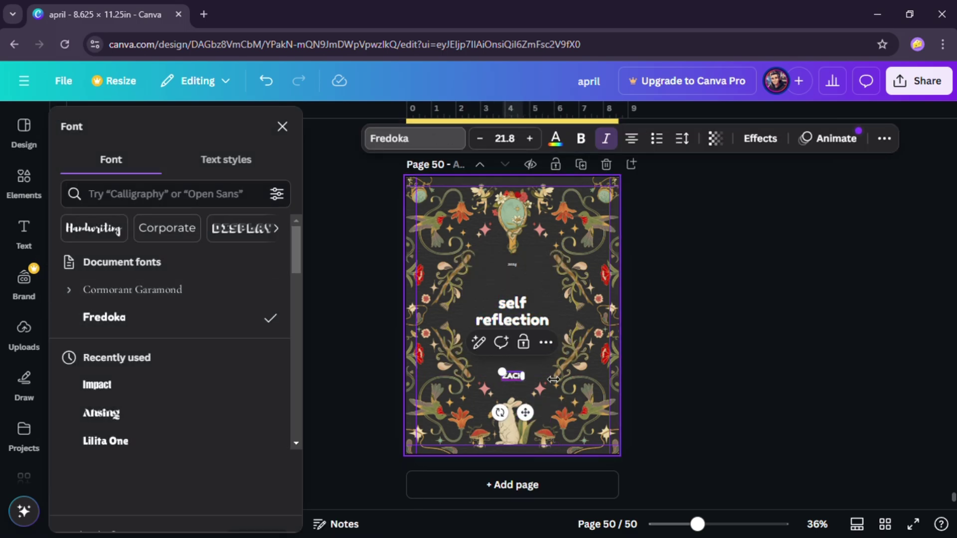
Change the dark background of the self reflection cover on page 50 to yellow.
{"action": "left_click", "coordinate": [686, 375]}
{"action": "scroll", "coordinate": [685, 375], "scroll_direction": "up", "scroll_amount": 3}
{"action": "left_click", "coordinate": [514, 422]}
{"action": "left_click", "coordinate": [449, 140]}
{"action": "left_click", "coordinate": [226, 270]}
{"action": "scroll", "coordinate": [739, 403], "scroll_direction": "down", "scroll_amount": 3}
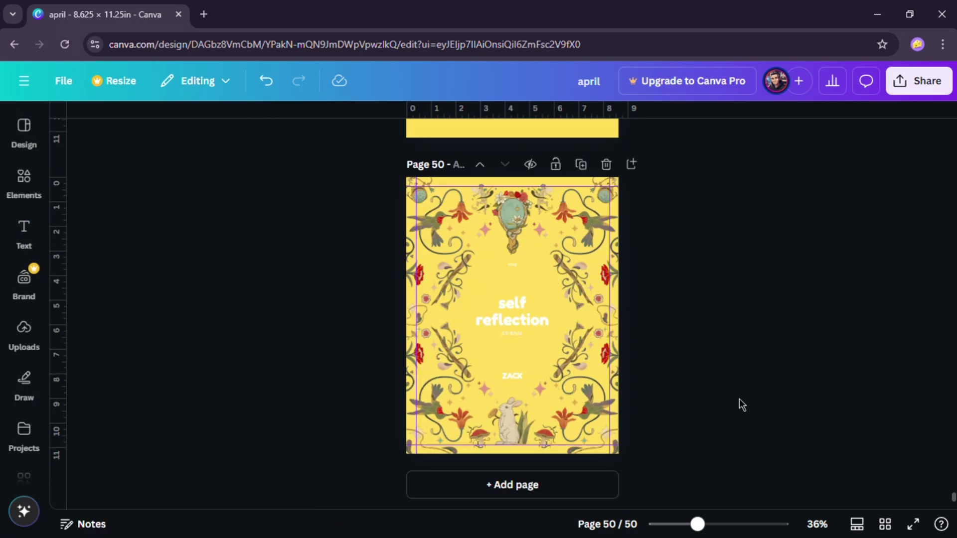
Apply the Lift text effect at intensity 100 to the self reflection title and the author name.
{"action": "double_click", "coordinate": [513, 314]}
{"action": "left_click", "coordinate": [641, 138]}
{"action": "left_click", "coordinate": [243, 211]}
{"action": "left_click_drag", "start_coordinate": [125, 298], "coordinate": [189, 299]}
{"action": "left_click", "coordinate": [513, 376]}
{"action": "left_click", "coordinate": [227, 236]}
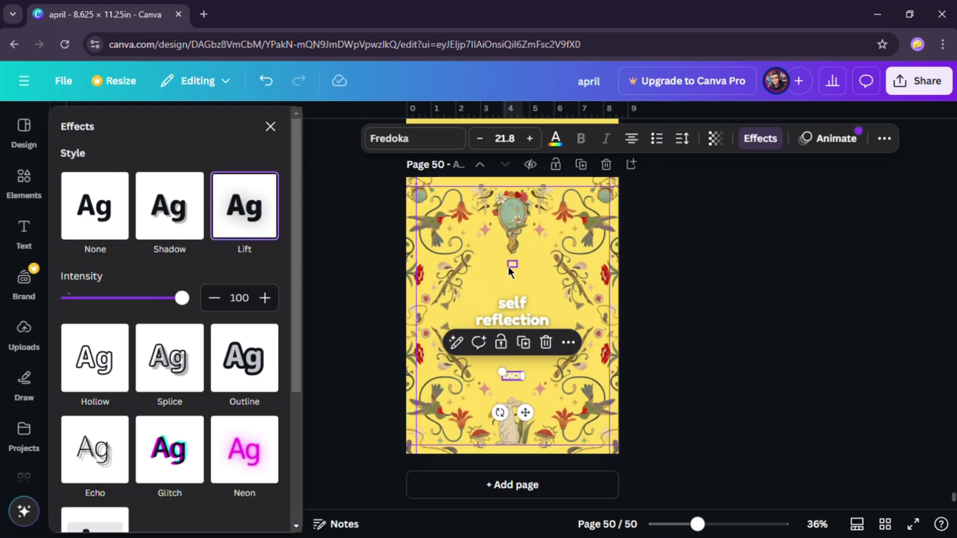
Change the cover's year text to 2025 in Fredoka at size 24.2 and apply the Lift effect at intensity 100.
{"action": "scroll", "coordinate": [511, 270], "scroll_direction": "up", "scroll_amount": 5}
{"action": "left_click", "coordinate": [513, 256]}
{"action": "left_click", "coordinate": [406, 138]}
{"action": "left_click", "coordinate": [106, 317]}
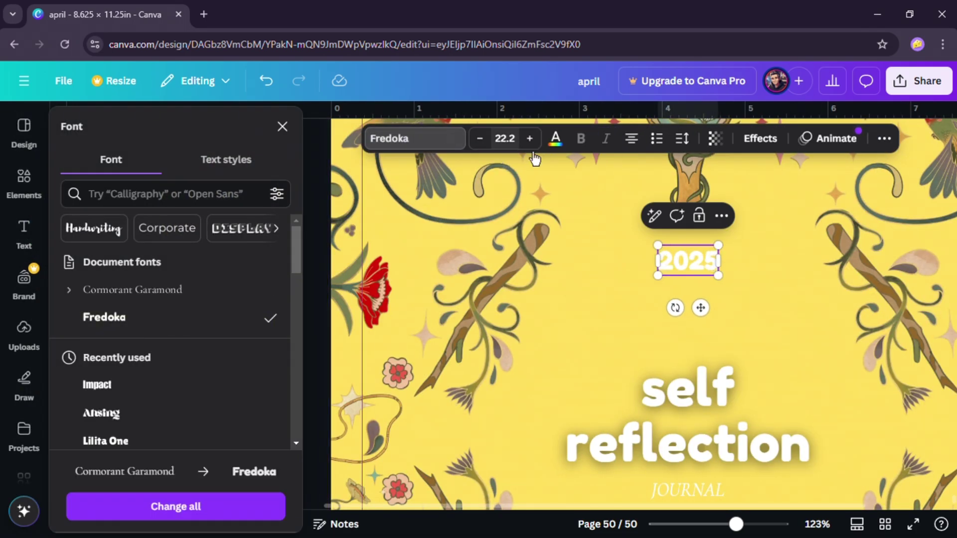
{"action": "left_click", "coordinate": [529, 138]}
{"action": "left_click", "coordinate": [529, 138]}
{"action": "left_click", "coordinate": [760, 138]}
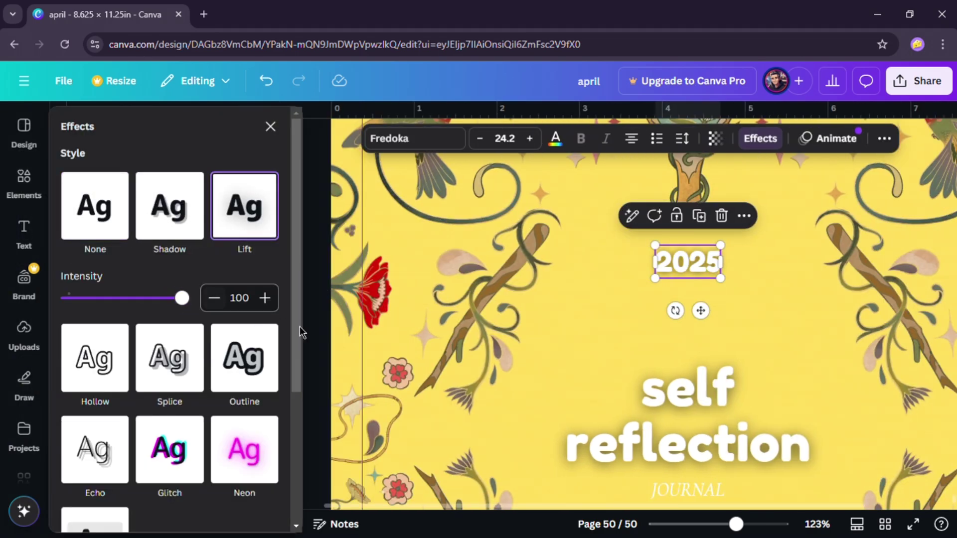
{"action": "scroll", "coordinate": [677, 417], "scroll_direction": "down", "scroll_amount": 4}
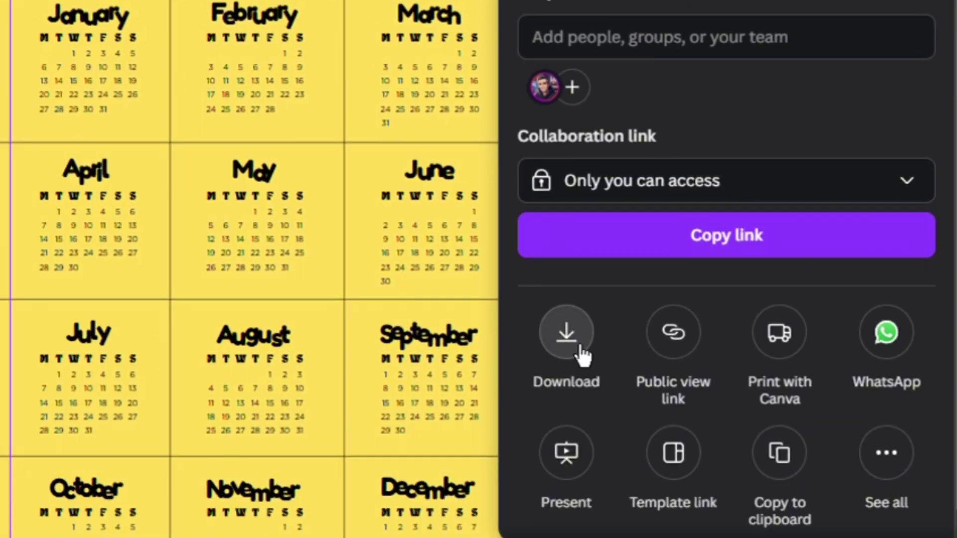
Download the planner interior as a PDF Print file.
{"action": "left_click", "coordinate": [697, 349]}
{"action": "left_click", "coordinate": [719, 198]}
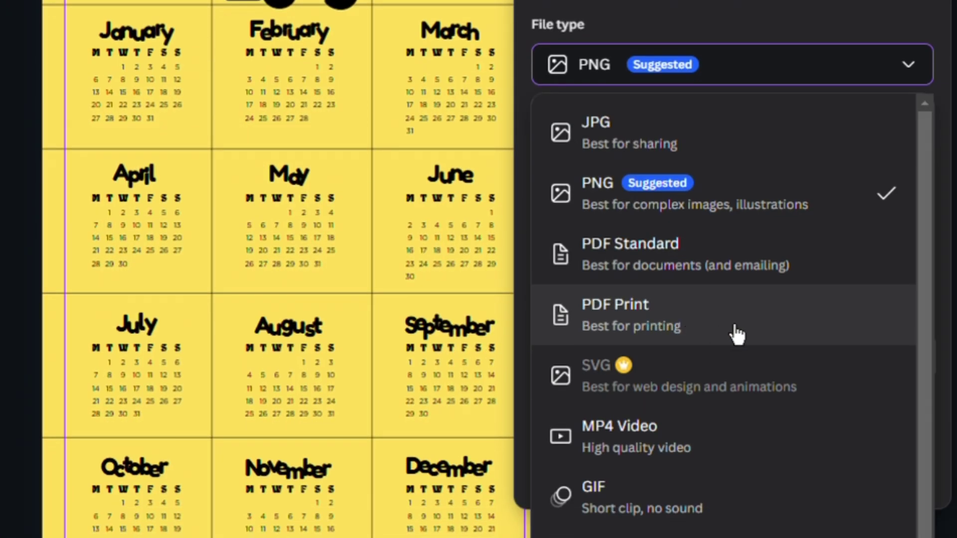
{"action": "left_click", "coordinate": [787, 337]}
{"action": "left_click", "coordinate": [736, 440]}
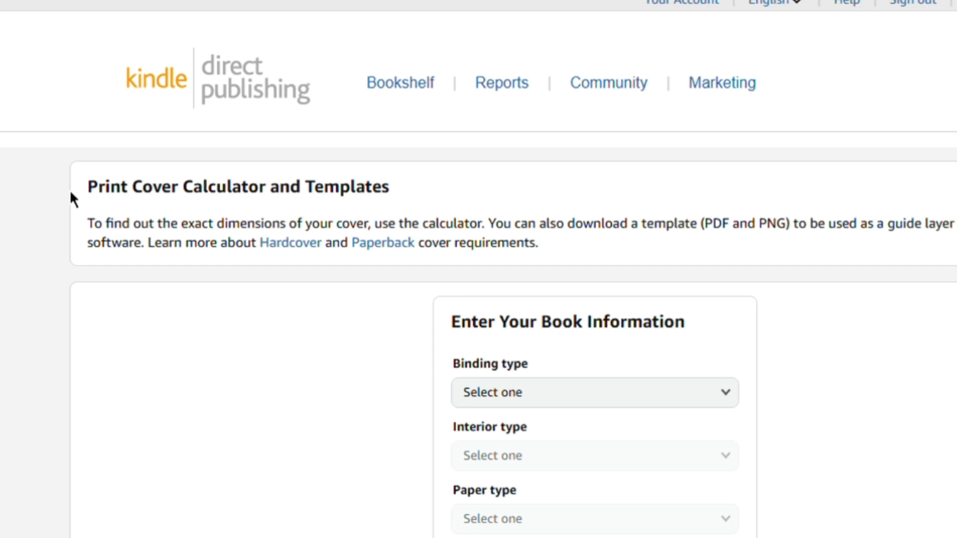
In the KDP Cover Calculator, set the binding type to Paperback and the interior type to Black & white.
{"action": "left_click_drag", "start_coordinate": [137, 298], "coordinate": [330, 319]}
{"action": "left_click_drag", "start_coordinate": [188, 209], "coordinate": [331, 208]}
{"action": "left_click", "coordinate": [324, 196]}
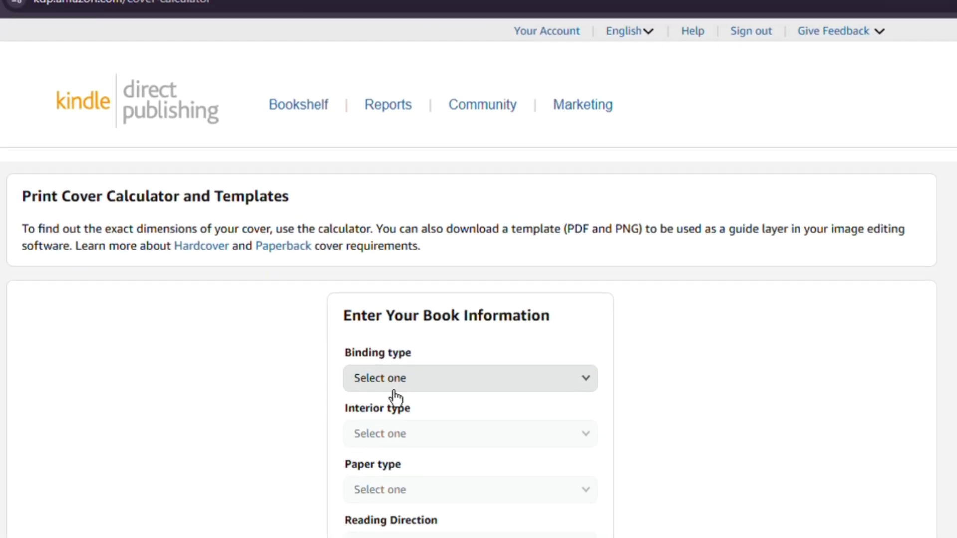
{"action": "left_click", "coordinate": [396, 388]}
{"action": "left_click", "coordinate": [393, 399]}
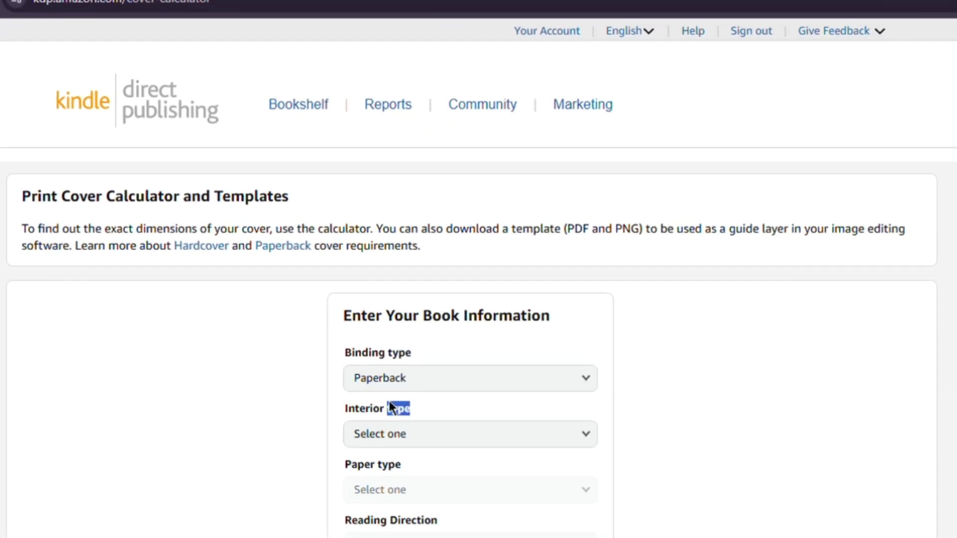
{"action": "left_click", "coordinate": [411, 433]}
{"action": "left_click", "coordinate": [419, 437]}
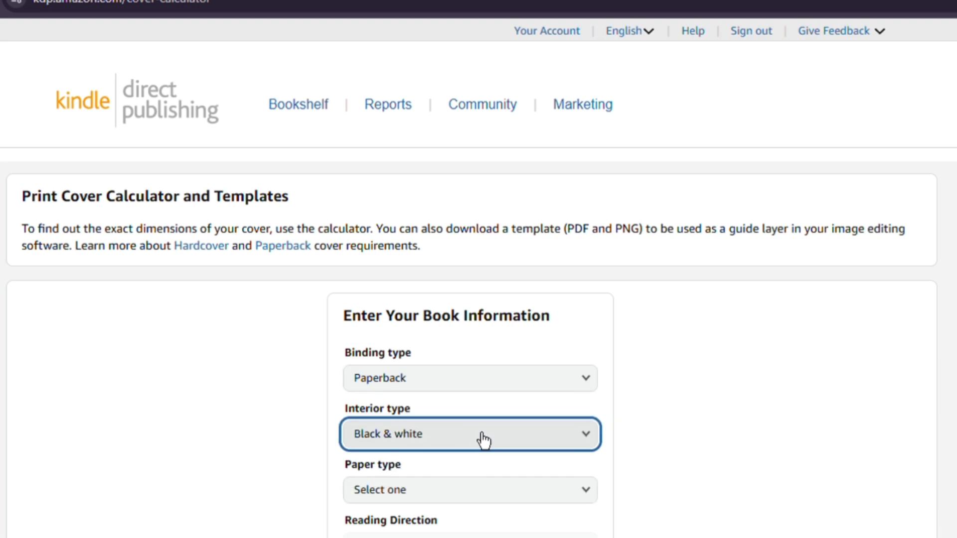
Set the paper type to White paper and the reading direction to Left to Right.
{"action": "scroll", "coordinate": [476, 434], "scroll_direction": "down", "scroll_amount": 2}
{"action": "left_click", "coordinate": [473, 421]}
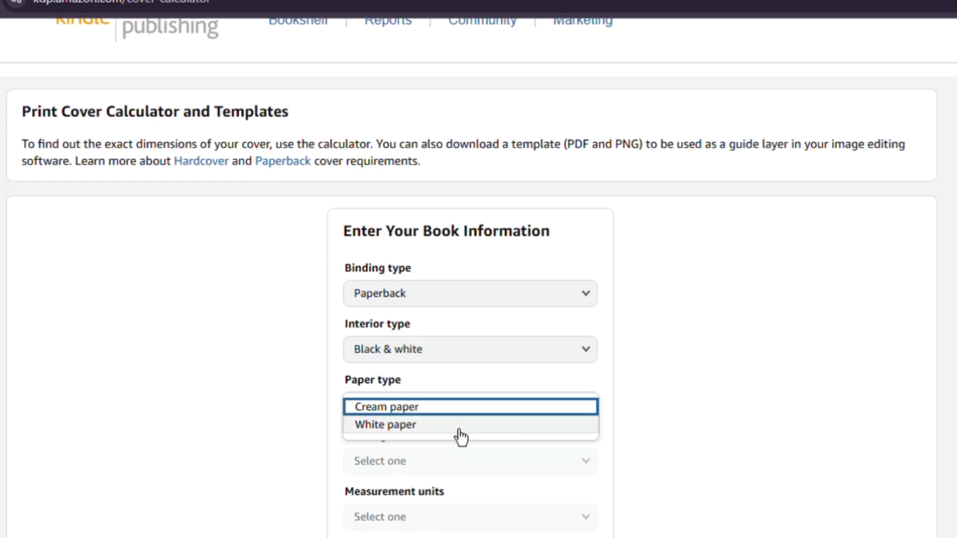
{"action": "left_click", "coordinate": [461, 427]}
{"action": "scroll", "coordinate": [474, 434], "scroll_direction": "down", "scroll_amount": 2}
{"action": "left_click", "coordinate": [442, 393]}
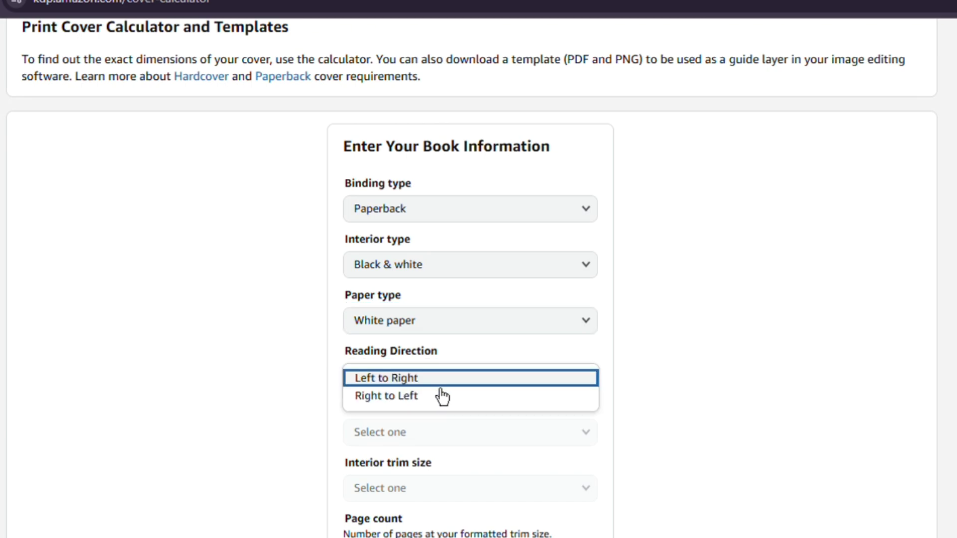
{"action": "left_click", "coordinate": [416, 398]}
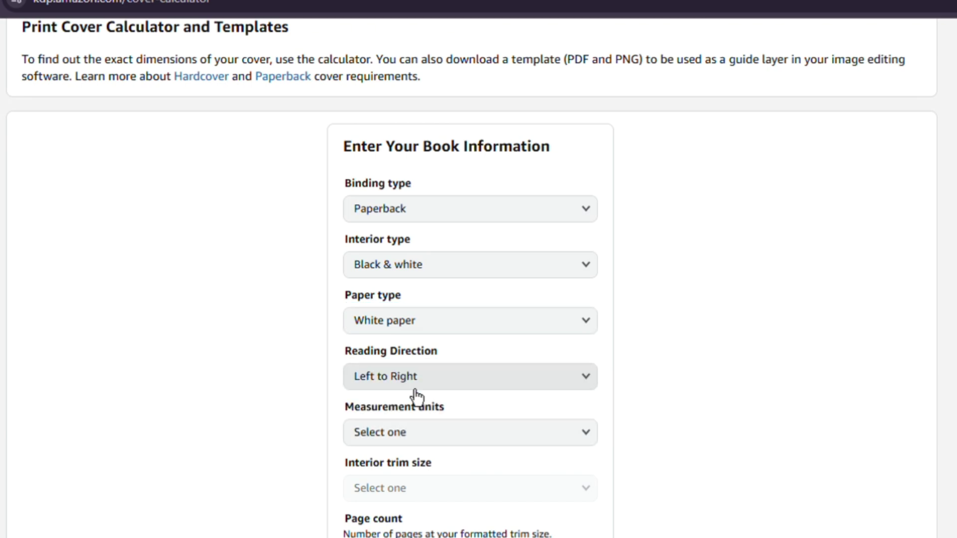
{"action": "scroll", "coordinate": [438, 401], "scroll_direction": "down", "scroll_amount": 2}
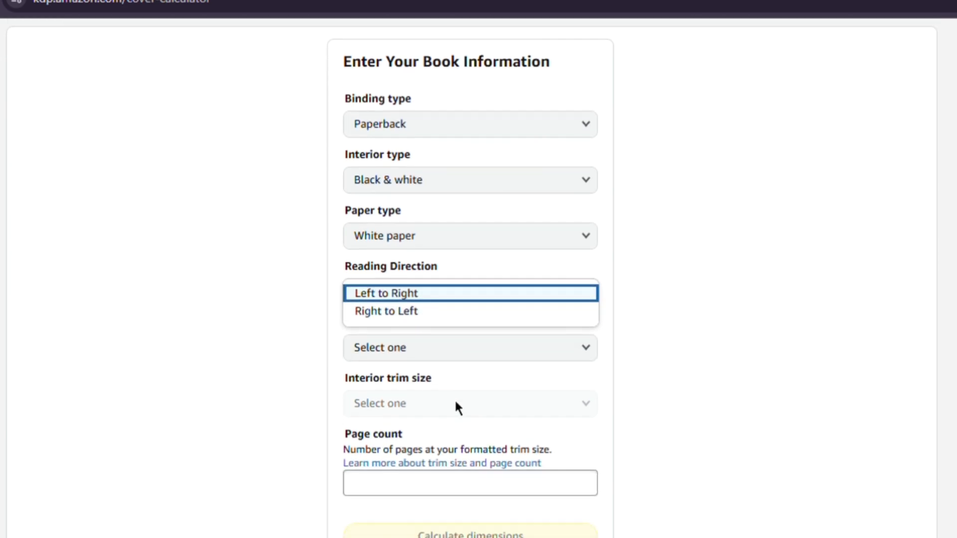
Set the measurement units to Inches and the interior trim size to 8.5 x 11 in.
{"action": "left_click", "coordinate": [406, 355]}
{"action": "left_click", "coordinate": [407, 354]}
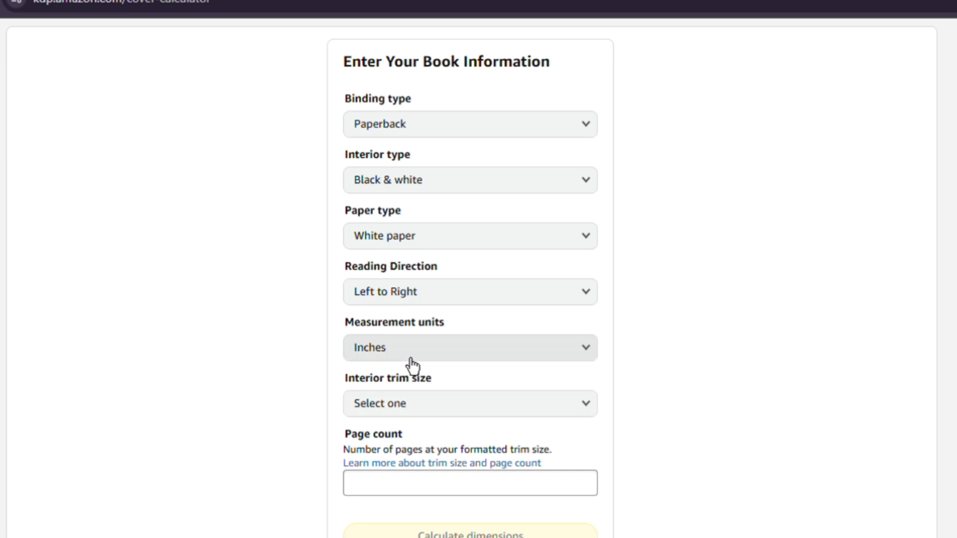
{"action": "left_click", "coordinate": [420, 410]}
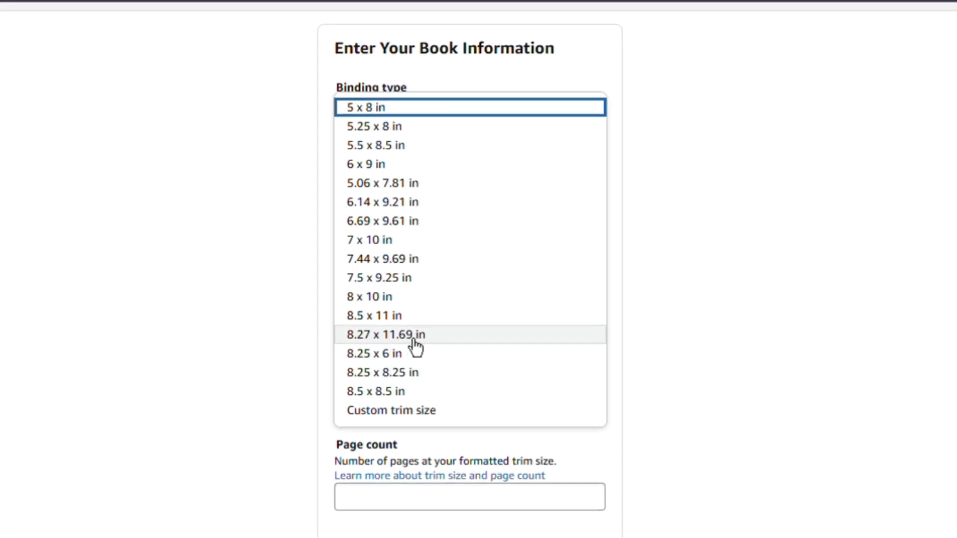
{"action": "left_click", "coordinate": [420, 317]}
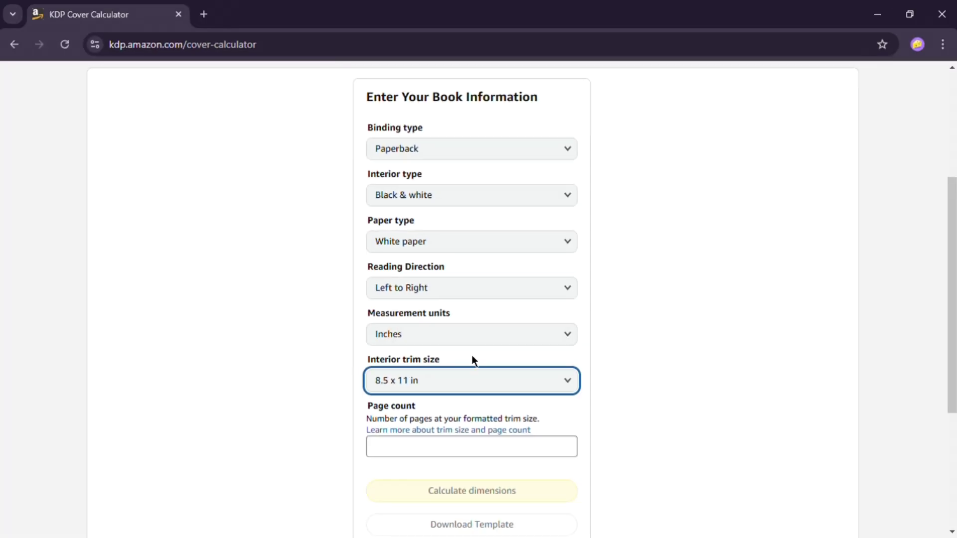
Enter a page count of 50, calculate the cover dimensions and review the resulting measurements.
{"action": "scroll", "coordinate": [472, 360], "scroll_direction": "down", "scroll_amount": 3}
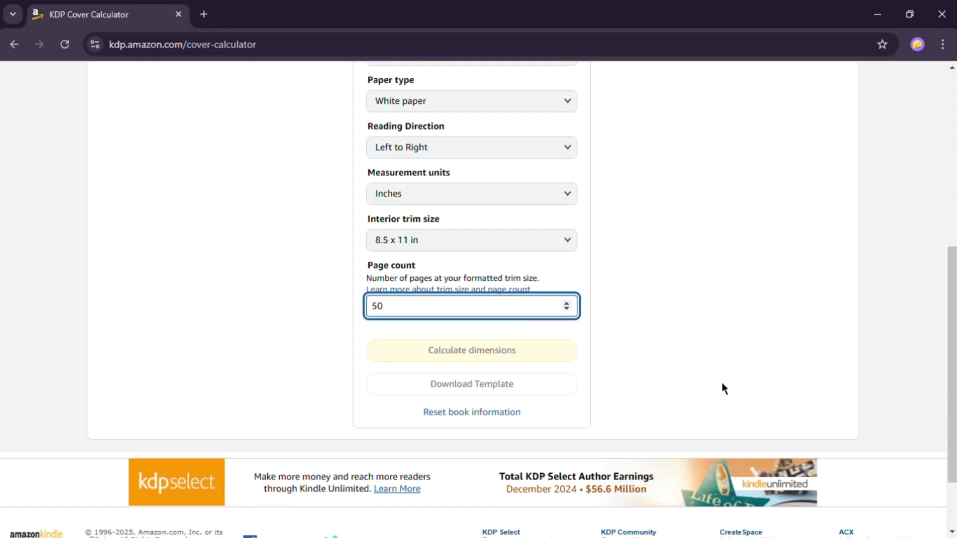
{"action": "left_click", "coordinate": [492, 354]}
{"action": "scroll", "coordinate": [477, 319], "scroll_direction": "up", "scroll_amount": 5}
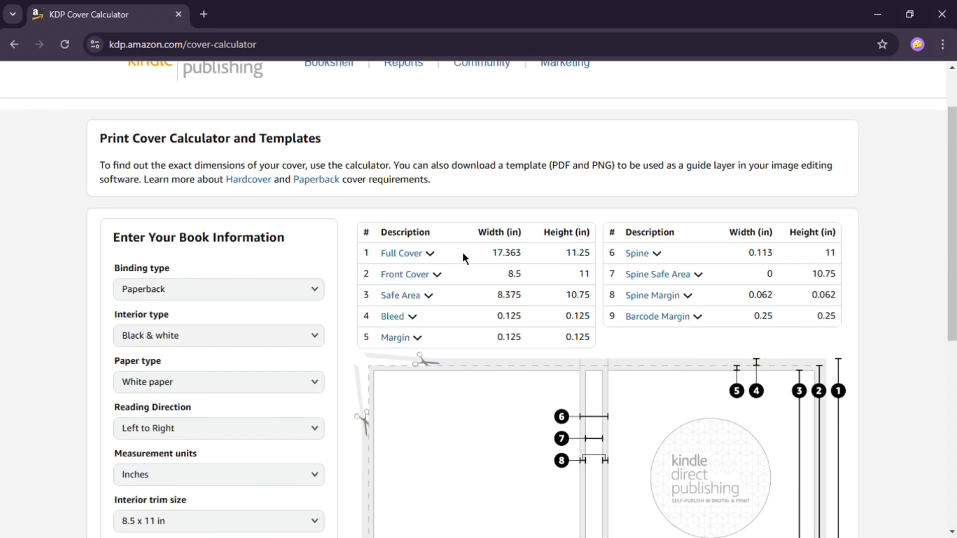
{"action": "scroll", "coordinate": [268, 400], "scroll_direction": "down", "scroll_amount": 6}
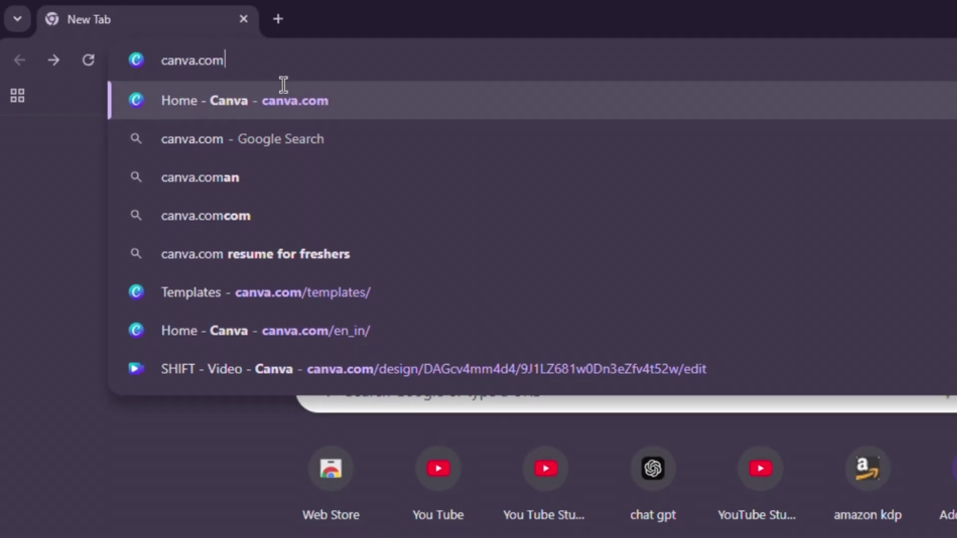
Open Canva and start a new custom-size design measured in inches.
{"action": "key", "text": "Return"}
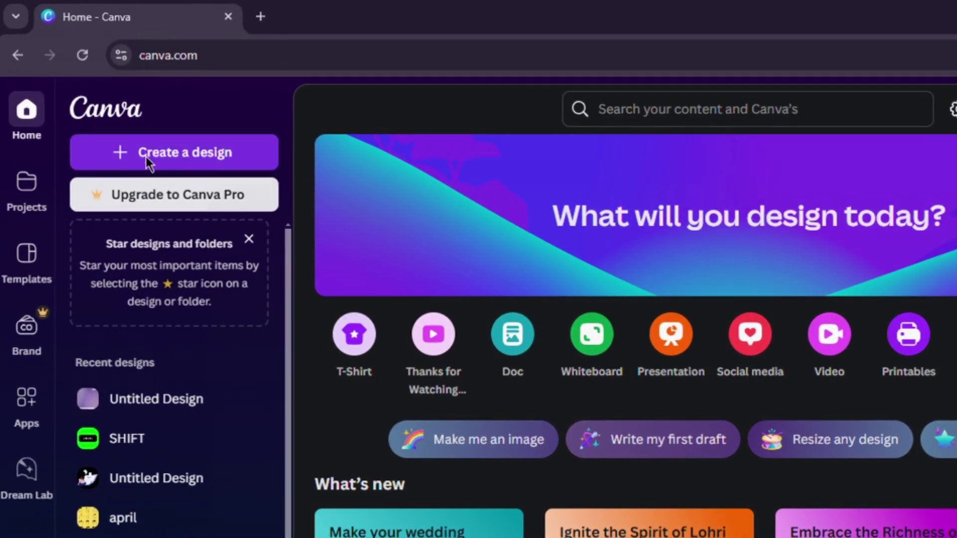
{"action": "left_click", "coordinate": [117, 126]}
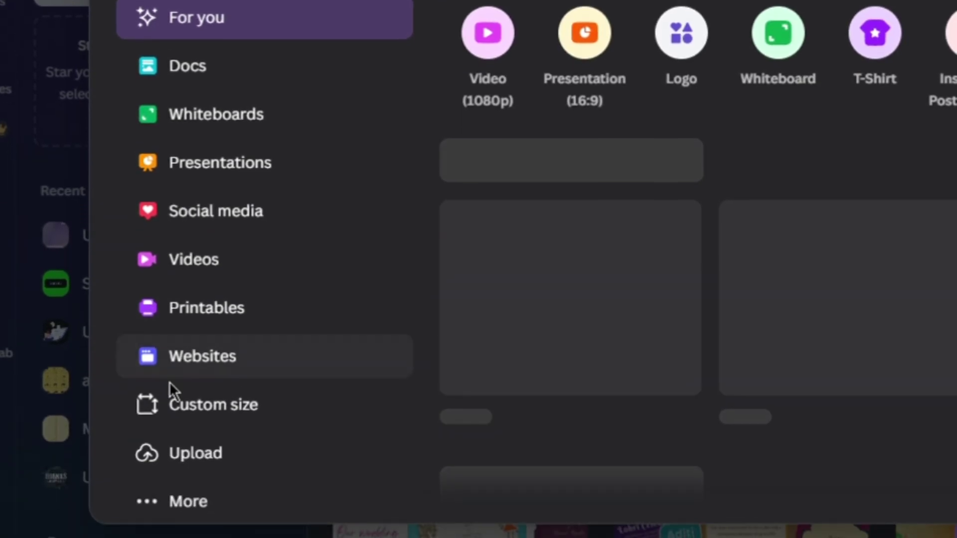
{"action": "left_click", "coordinate": [200, 414]}
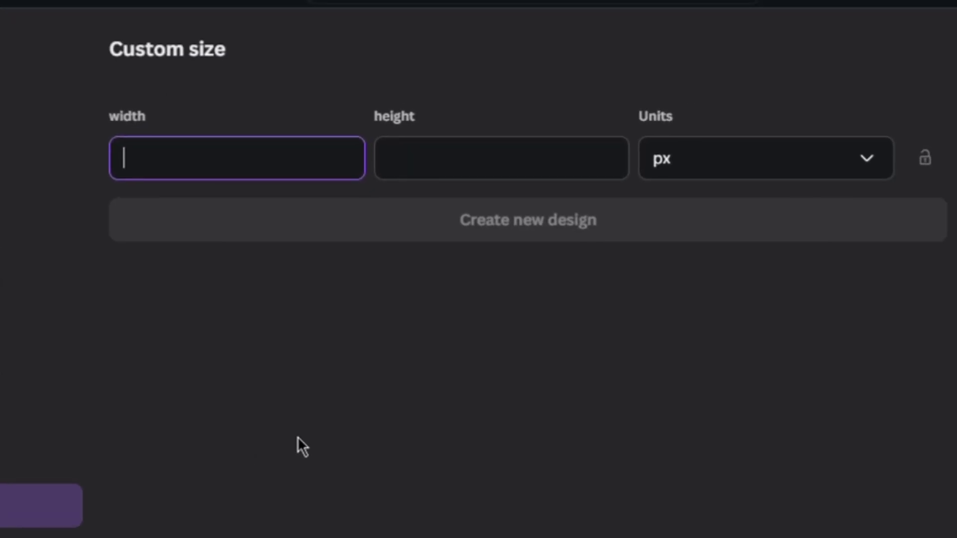
{"action": "left_click", "coordinate": [702, 176]}
{"action": "left_click", "coordinate": [728, 279]}
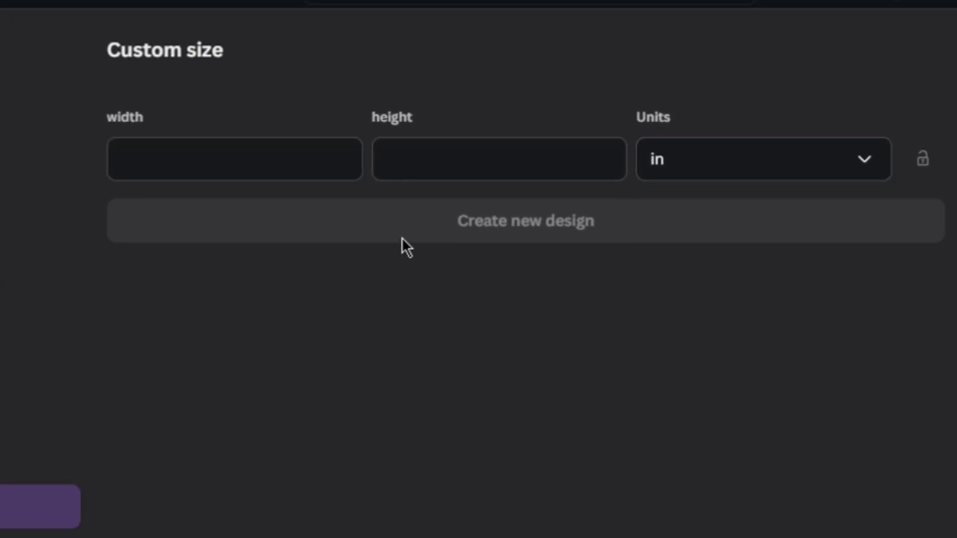
Enter a width of 17.363 in and a height of 11.250 in, and create the design.
{"action": "left_click", "coordinate": [332, 173]}
{"action": "type", "text": "17.363"}
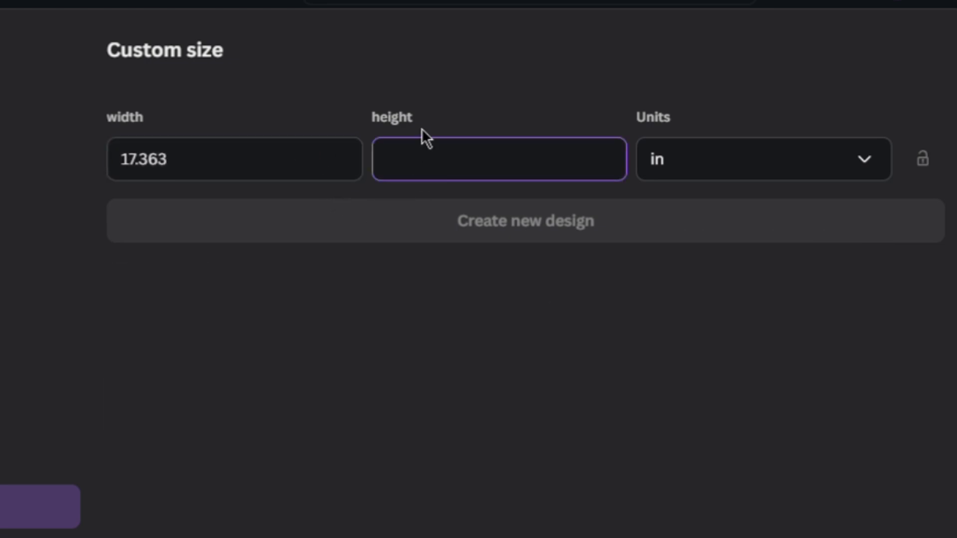
{"action": "type", "text": "11.250"}
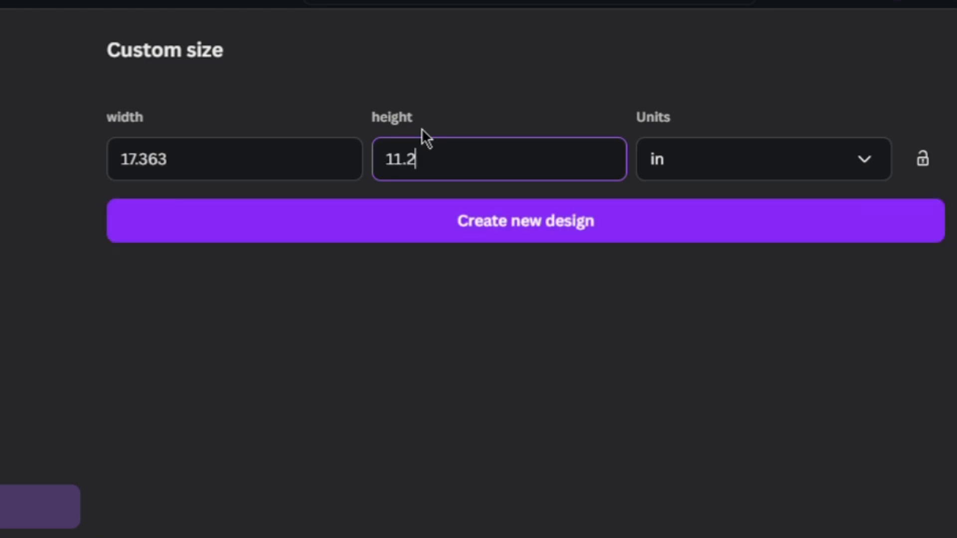
{"action": "left_click", "coordinate": [488, 227]}
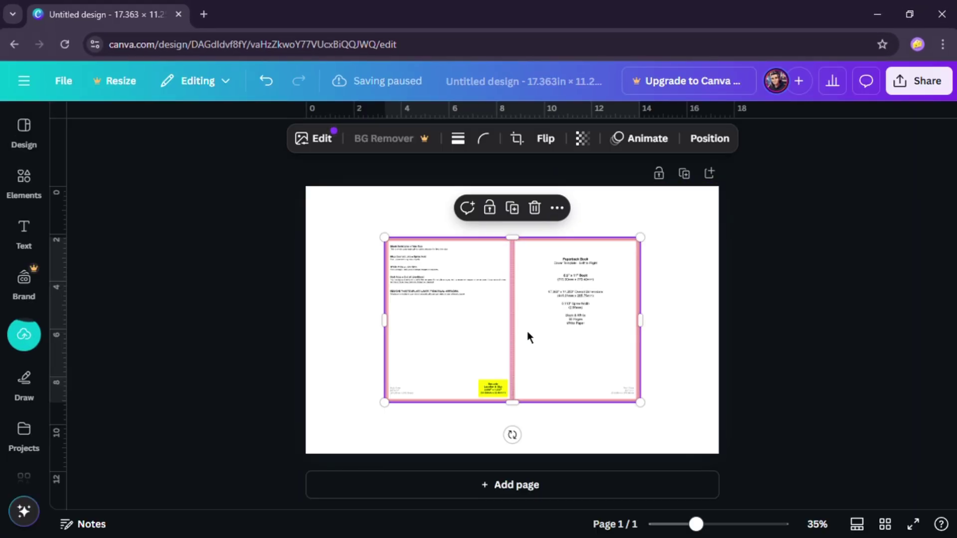
Move and scale the KDP cover template image to fill the whole page, and lower its opacity so it looks faded.
{"action": "left_click_drag", "start_coordinate": [527, 333], "coordinate": [461, 294]}
{"action": "left_click_drag", "start_coordinate": [565, 353], "coordinate": [730, 458]}
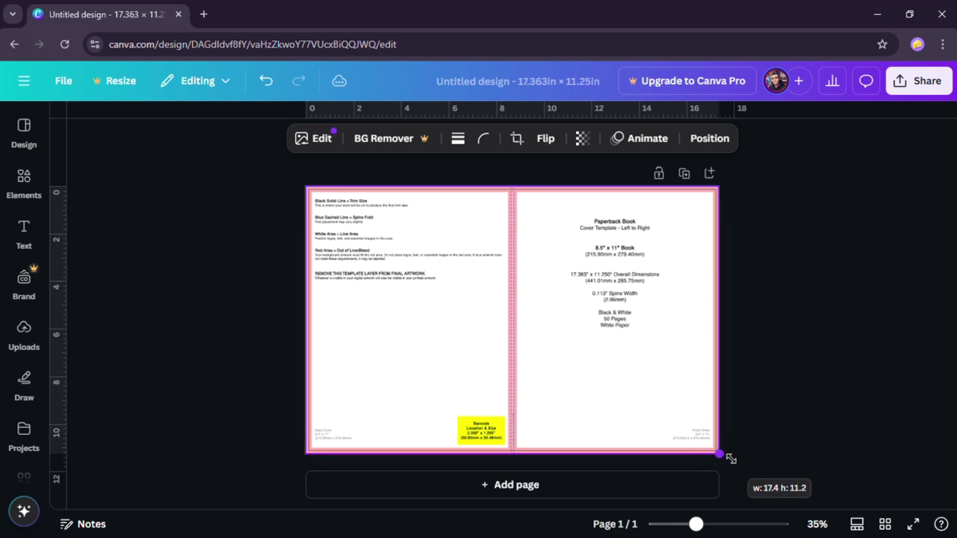
{"action": "left_click", "coordinate": [583, 140]}
{"action": "left_click_drag", "start_coordinate": [616, 196], "coordinate": [579, 196]}
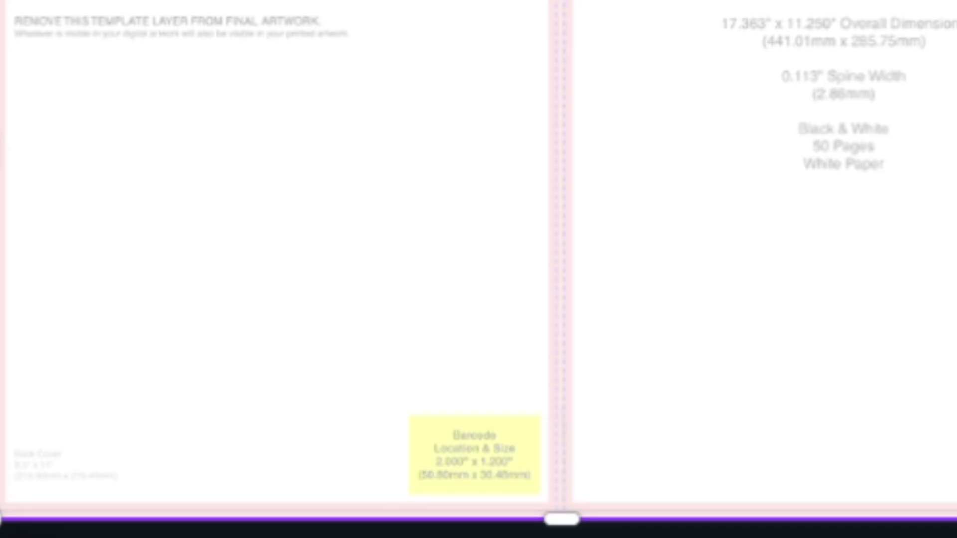
{"action": "key", "text": "Escape"}
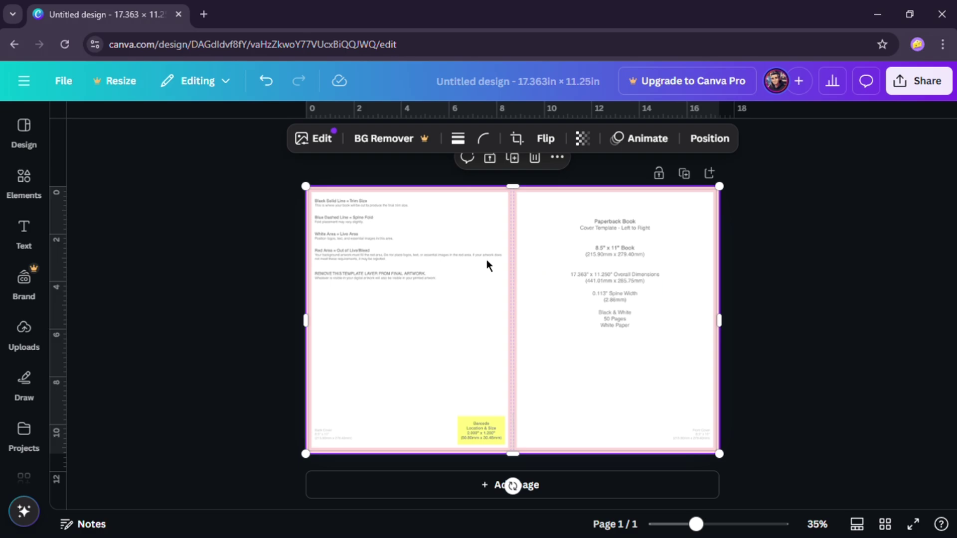
{"action": "key", "text": "ctrl+z"}
Add a square shape at the page's upper-left corner and stretch it over the entire cover.
{"action": "left_click", "coordinate": [23, 180]}
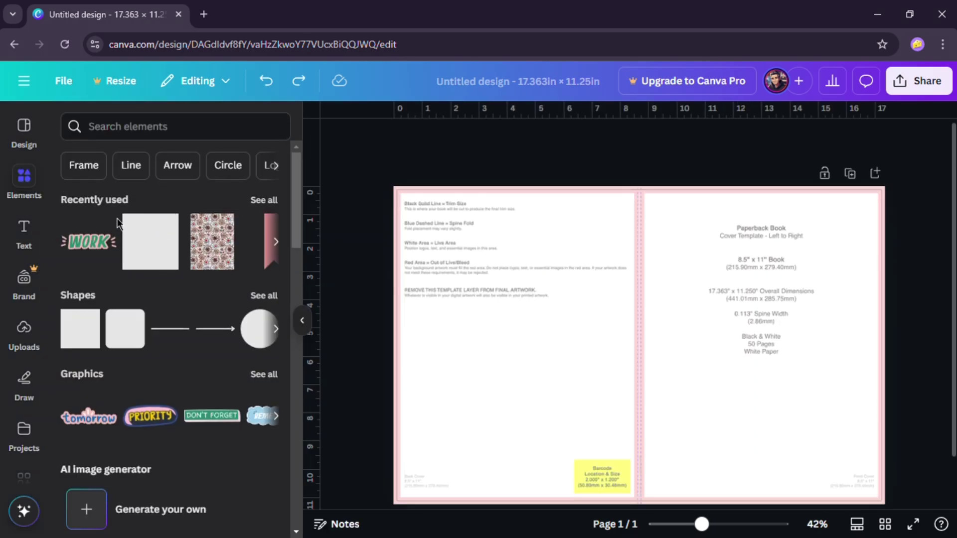
{"action": "left_click_drag", "start_coordinate": [417, 226], "coordinate": [406, 210]}
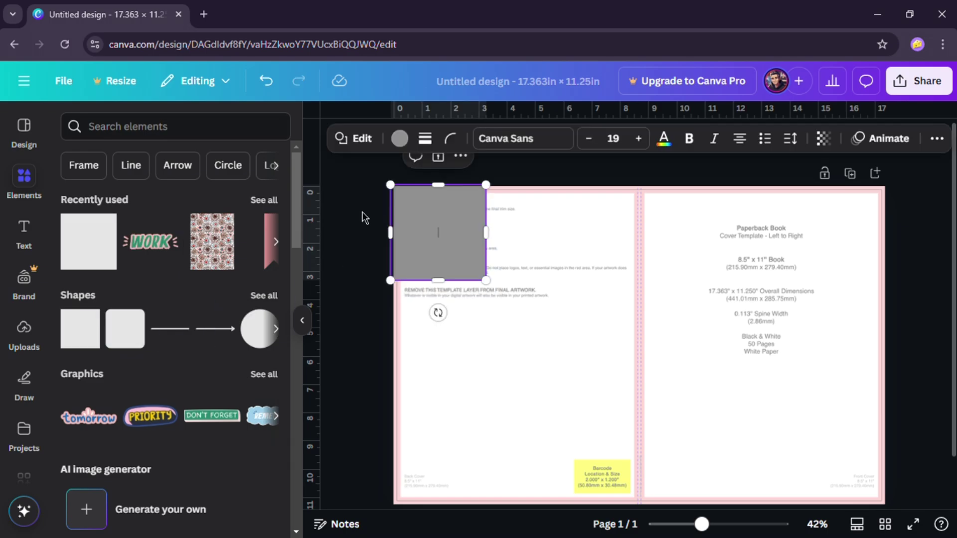
{"action": "left_click_drag", "start_coordinate": [491, 290], "coordinate": [895, 517]}
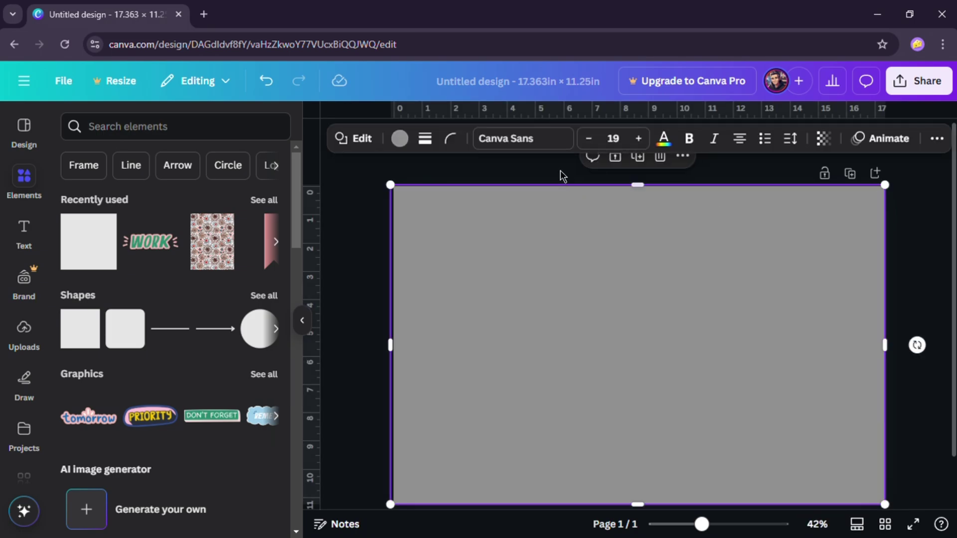
Try several solid fill colours on the full-cover rectangle and settle on light grey.
{"action": "left_click", "coordinate": [400, 145]}
{"action": "scroll", "coordinate": [147, 322], "scroll_direction": "down", "scroll_amount": 2}
{"action": "left_click", "coordinate": [191, 443]}
{"action": "scroll", "coordinate": [194, 445], "scroll_direction": "down", "scroll_amount": 1}
{"action": "left_click", "coordinate": [227, 372]}
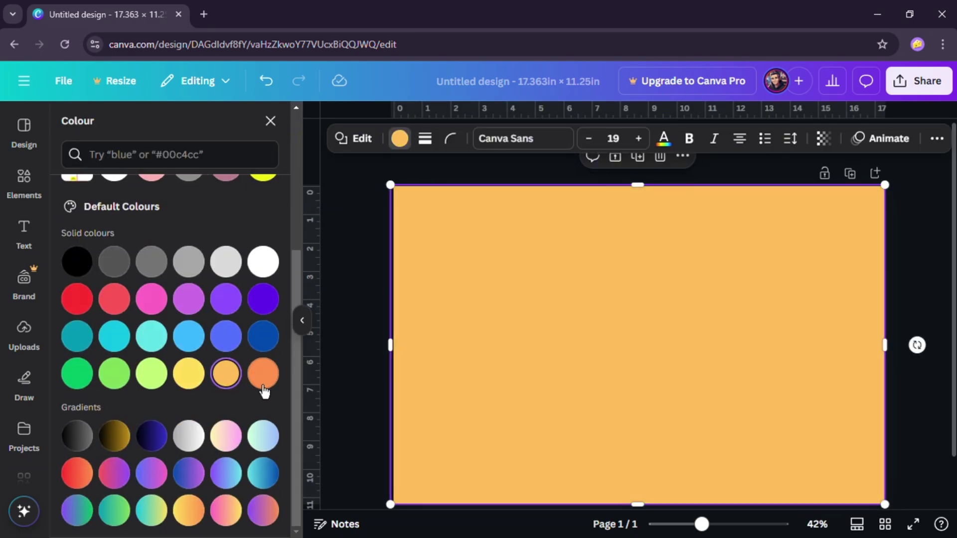
{"action": "scroll", "coordinate": [263, 388], "scroll_direction": "up", "scroll_amount": 1}
{"action": "left_click", "coordinate": [189, 406]}
{"action": "left_click", "coordinate": [225, 332]}
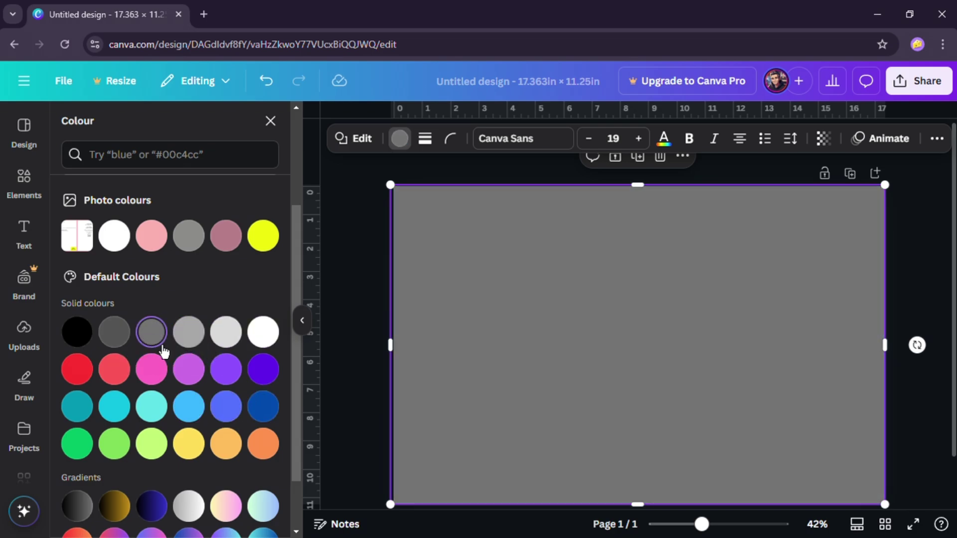
{"action": "scroll", "coordinate": [192, 349], "scroll_direction": "up", "scroll_amount": 2}
{"action": "scroll", "coordinate": [224, 380], "scroll_direction": "down", "scroll_amount": 4}
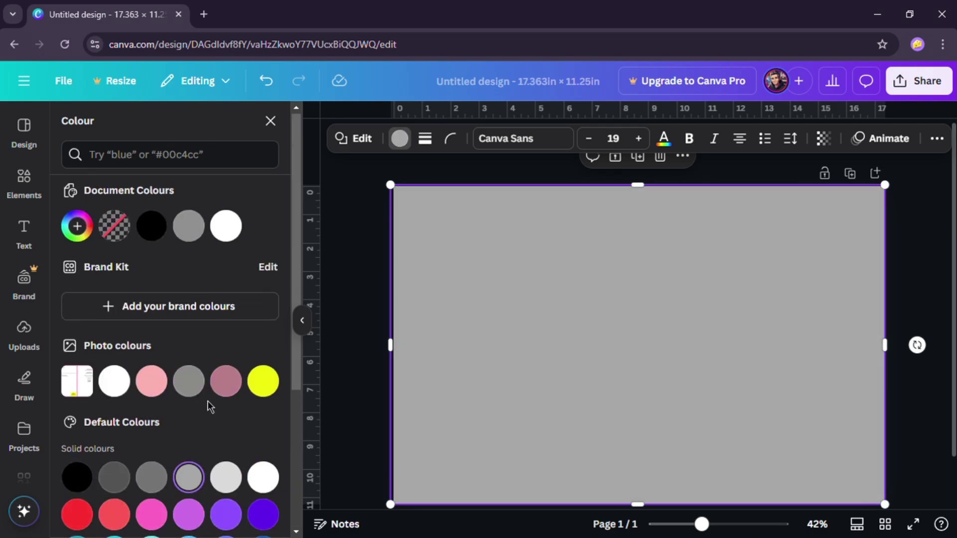
{"action": "key", "text": "Escape"}
Add a black square over the upper middle of the cover and set the grey background rectangle's transparency to 56.
{"action": "left_click_drag", "start_coordinate": [399, 264], "coordinate": [631, 219]}
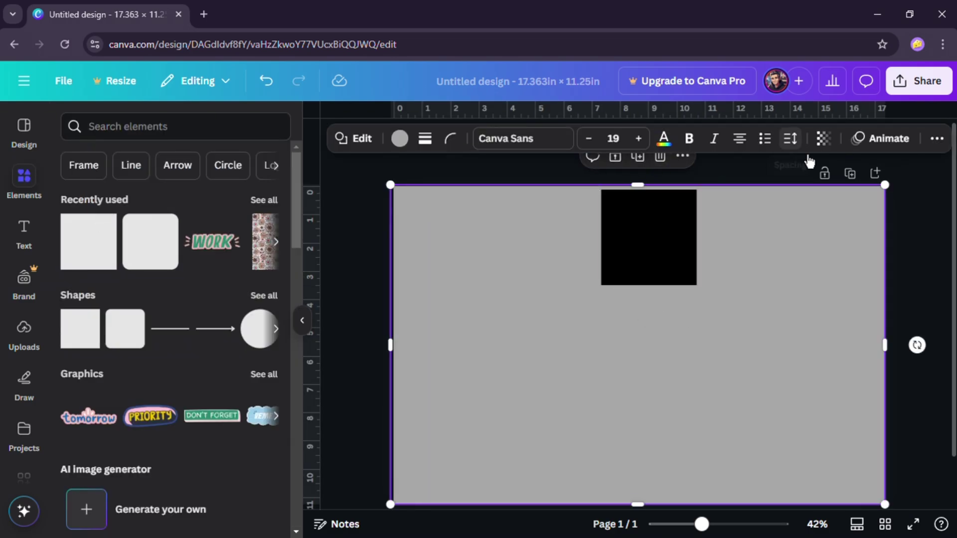
{"action": "left_click", "coordinate": [823, 140]}
{"action": "left_click_drag", "start_coordinate": [855, 196], "coordinate": [830, 207]}
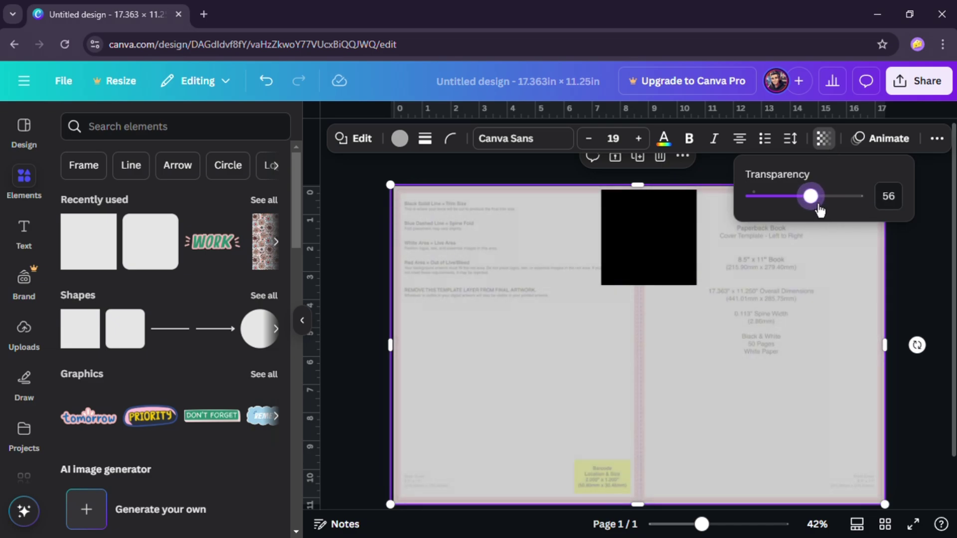
Reshape the black square into a full-height strip about 1.4 in wide and 11.3 in high over the spine.
{"action": "left_click", "coordinate": [653, 252]}
{"action": "mouse_move", "coordinate": [652, 253]}
{"action": "left_mouse_down"}
{"action": "mouse_move", "coordinate": [641, 267]}
{"action": "mouse_move", "coordinate": [646, 240]}
{"action": "left_mouse_up"}
{"action": "left_click_drag", "start_coordinate": [642, 279], "coordinate": [639, 506]}
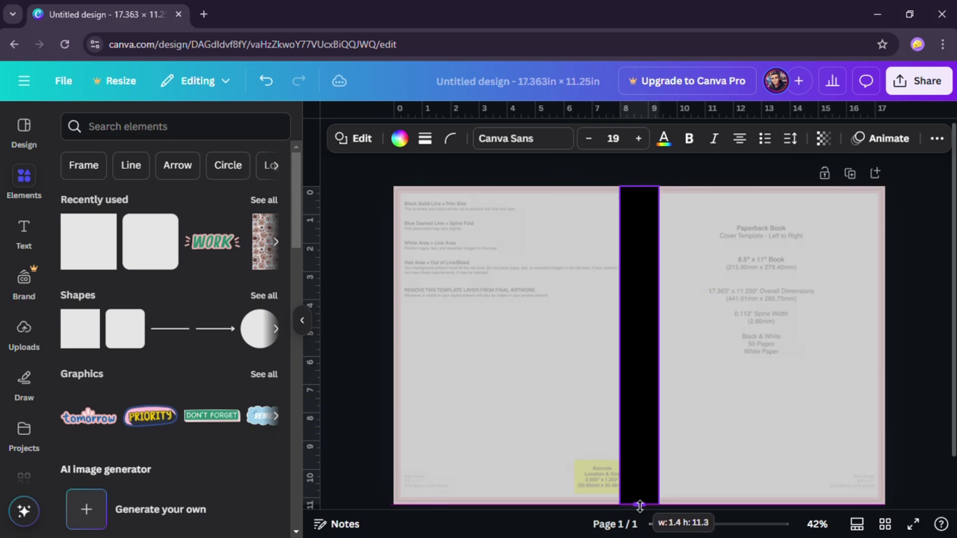
Narrow the black spine strip and centre it on the cover.
{"action": "left_click", "coordinate": [700, 345]}
{"action": "scroll", "coordinate": [701, 345], "scroll_direction": "up", "scroll_amount": 3}
{"action": "left_click", "coordinate": [632, 319]}
{"action": "mouse_move", "coordinate": [637, 352]}
{"action": "left_mouse_down"}
{"action": "mouse_move", "coordinate": [548, 354]}
{"action": "mouse_move", "coordinate": [626, 353]}
{"action": "left_mouse_up"}
{"action": "left_click", "coordinate": [695, 328]}
{"action": "scroll", "coordinate": [696, 327], "scroll_direction": "down", "scroll_amount": 3}
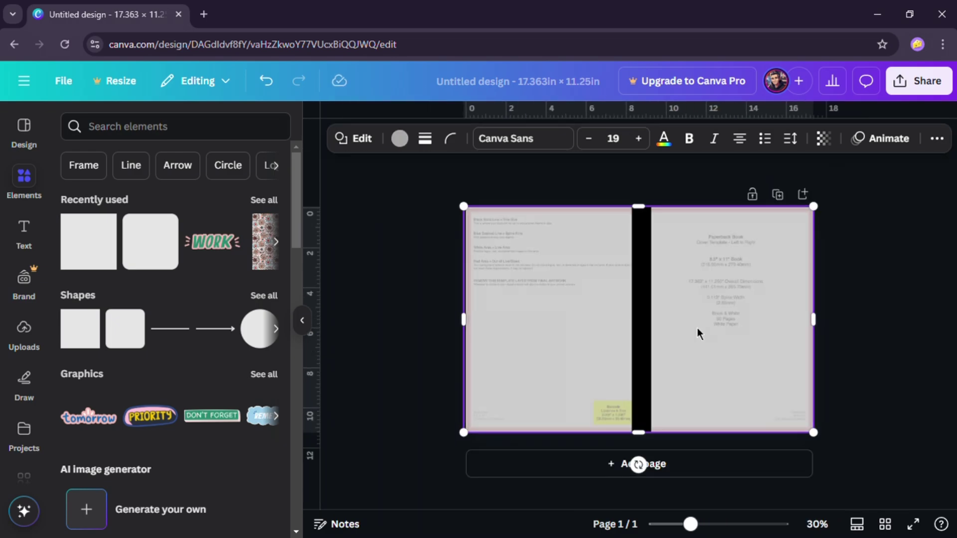
{"action": "scroll", "coordinate": [697, 327], "scroll_direction": "up", "scroll_amount": 1}
{"action": "left_click", "coordinate": [904, 317]}
{"action": "mouse_move", "coordinate": [644, 325]}
{"action": "left_mouse_down"}
{"action": "mouse_move", "coordinate": [620, 329]}
{"action": "mouse_move", "coordinate": [647, 332]}
{"action": "left_mouse_up"}
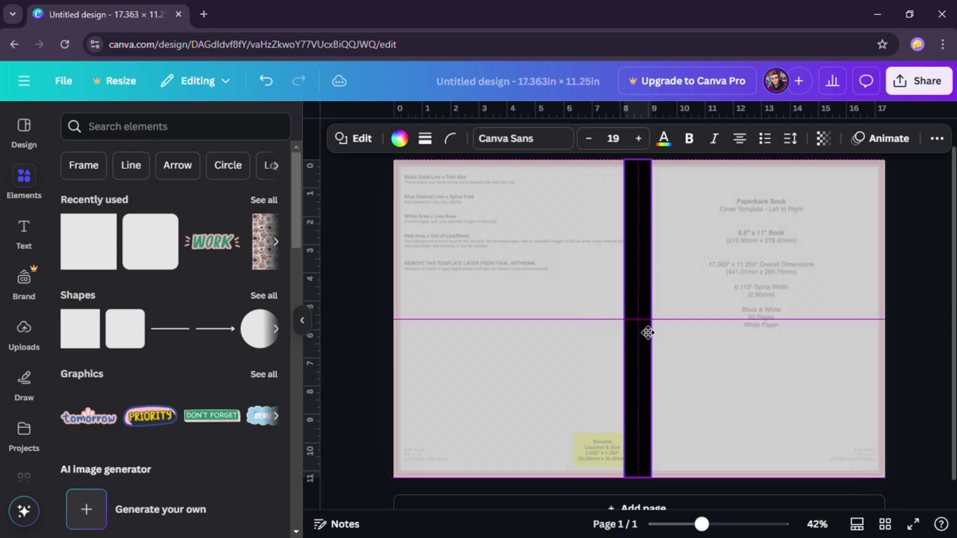
Set the grey background rectangle's transparency to 79.
{"action": "left_click", "coordinate": [570, 307]}
{"action": "left_click", "coordinate": [823, 138]}
{"action": "left_click_drag", "start_coordinate": [812, 196], "coordinate": [834, 197]}
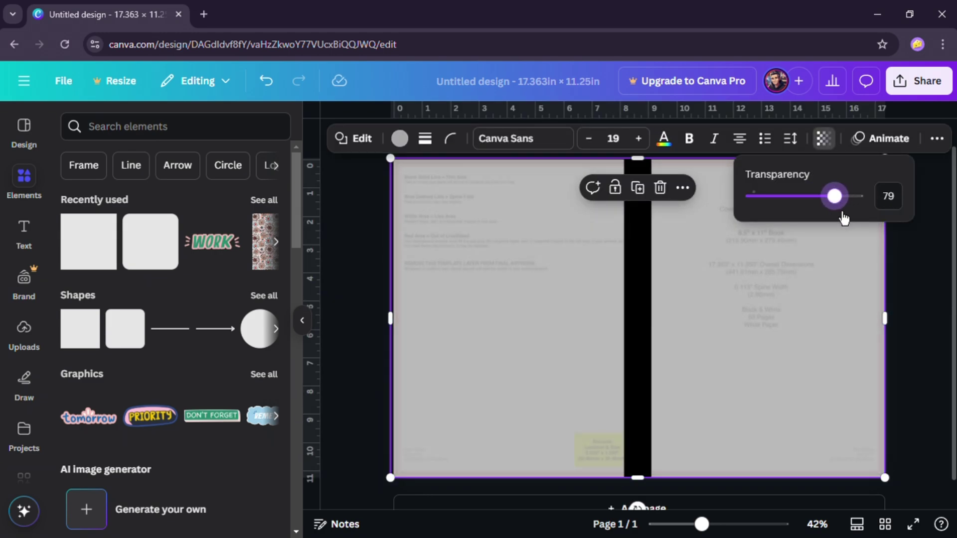
{"action": "left_click", "coordinate": [899, 256]}
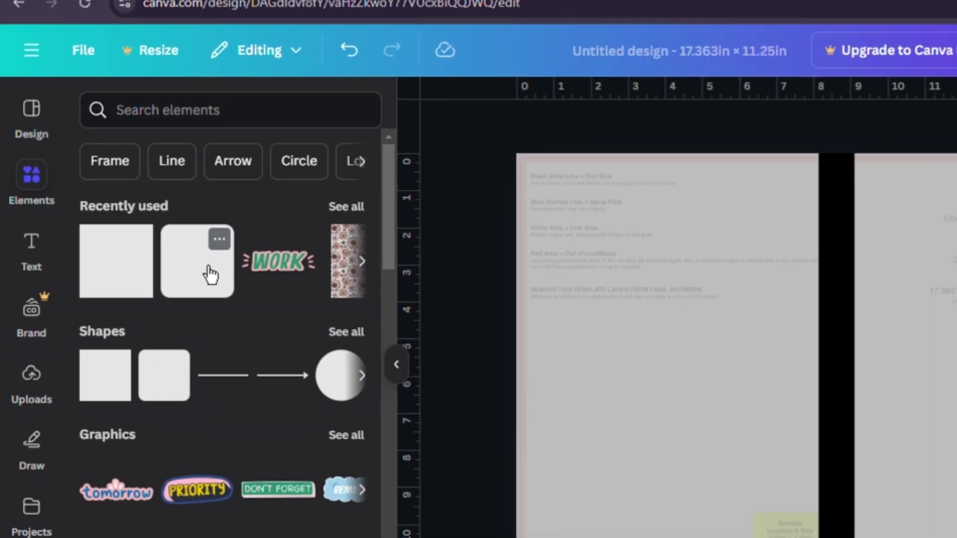
Add a rounded square to the upper part of the front cover and fill it with black.
{"action": "left_click_drag", "start_coordinate": [159, 251], "coordinate": [763, 222]}
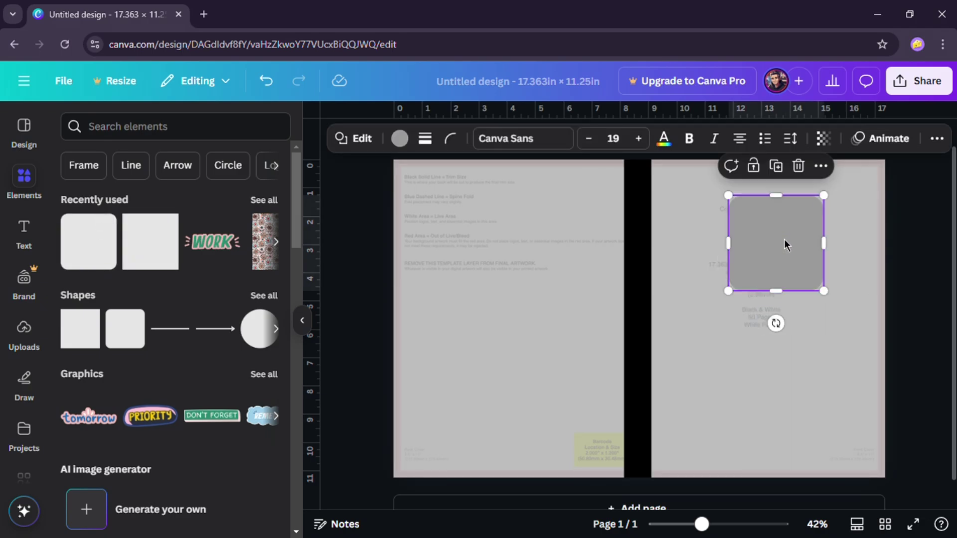
{"action": "left_click", "coordinate": [523, 138]}
{"action": "left_click", "coordinate": [400, 139]}
{"action": "scroll", "coordinate": [228, 390], "scroll_direction": "down", "scroll_amount": 5}
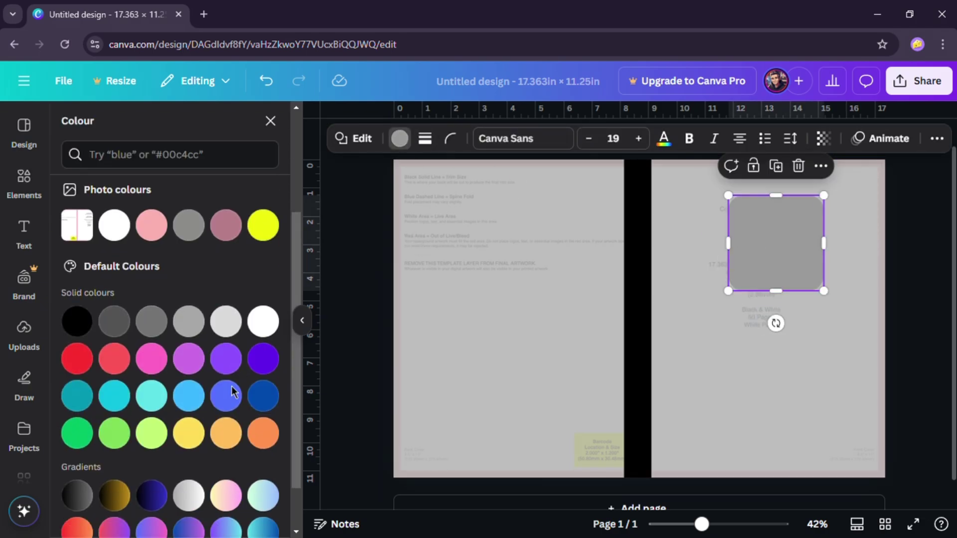
{"action": "left_click", "coordinate": [77, 338]}
Widen the black rounded box and enter the white title "Millionare's Mindset" inside it on two lines.
{"action": "left_click", "coordinate": [776, 243]}
{"action": "left_click_drag", "start_coordinate": [728, 243], "coordinate": [722, 248]}
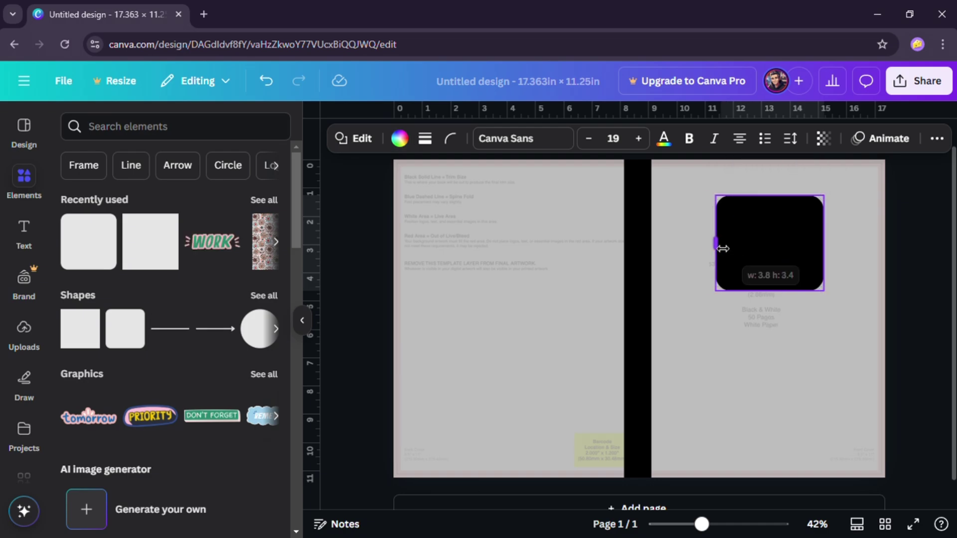
{"action": "type", "text": "Millionare"}
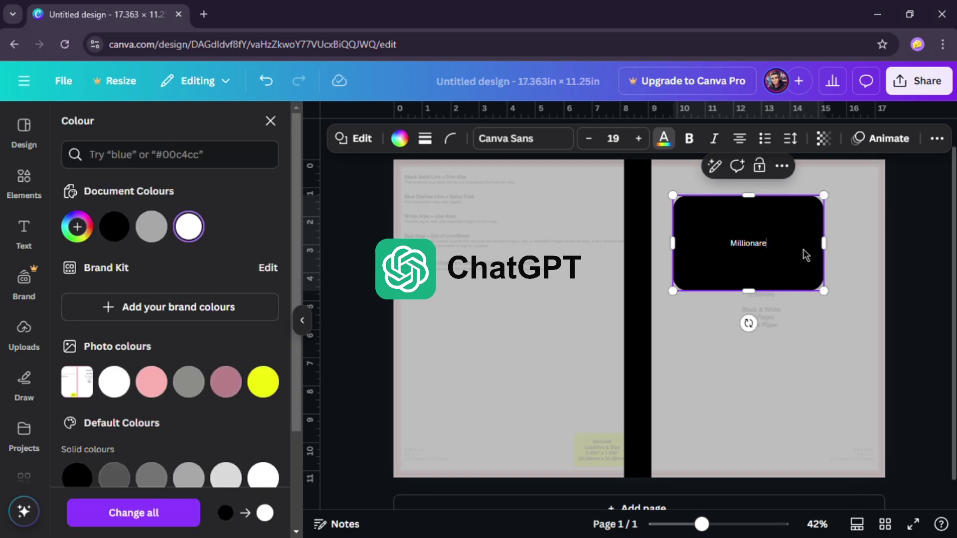
{"action": "type", "text": "'s"}
{"action": "key", "text": "Return"}
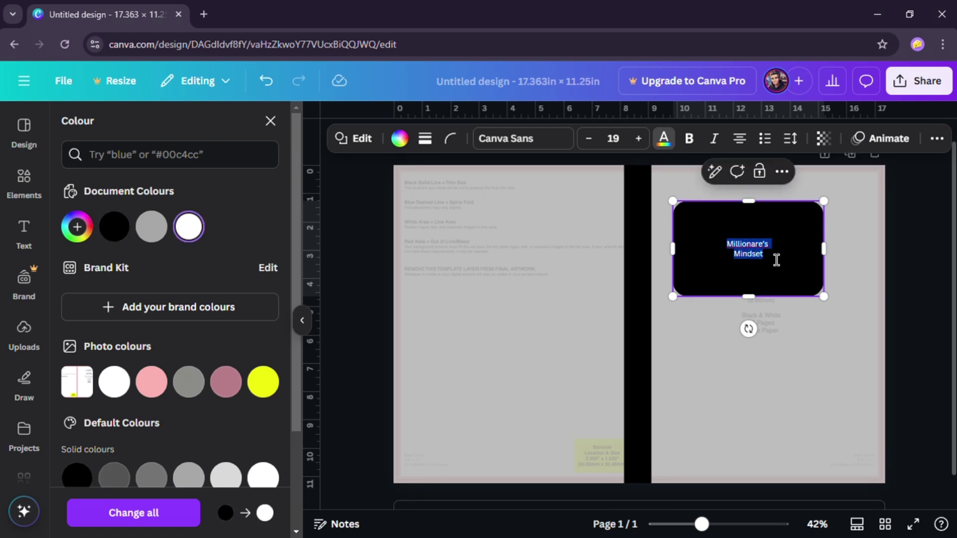
{"action": "left_click", "coordinate": [665, 145]}
{"action": "left_click", "coordinate": [663, 145]}
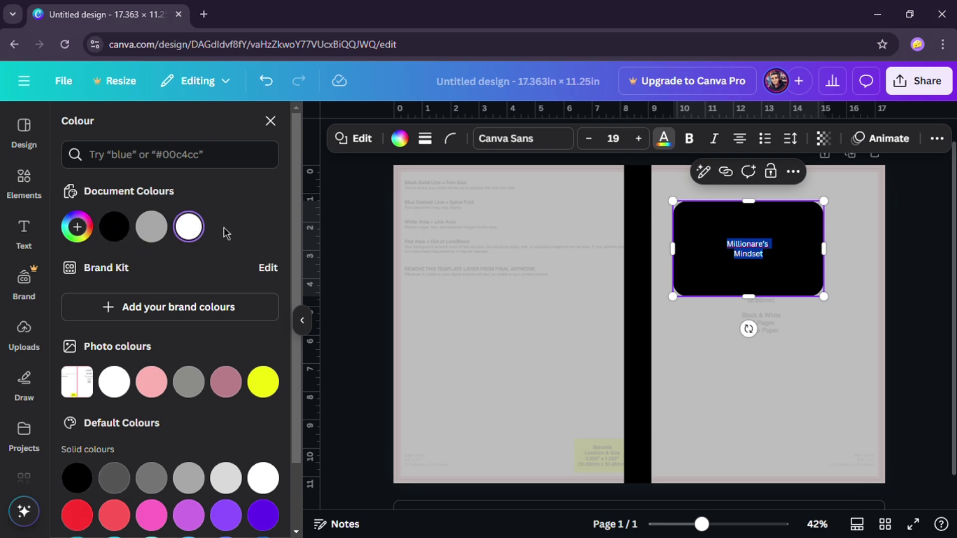
Set the title's font to Fredoka and its size to 49.
{"action": "left_click", "coordinate": [522, 138]}
{"action": "left_click", "coordinate": [176, 380]}
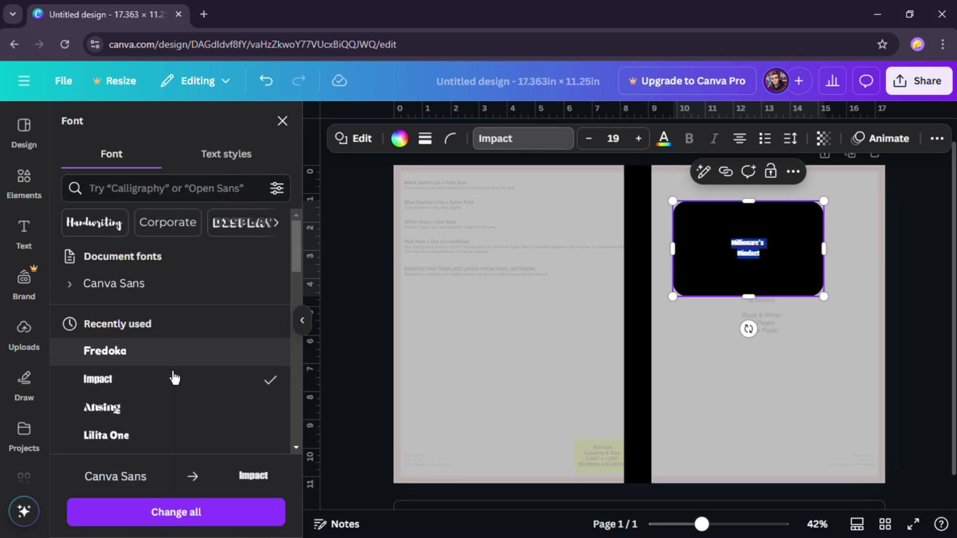
{"action": "left_click", "coordinate": [149, 351]}
{"action": "left_click", "coordinate": [639, 140]}
{"action": "left_click", "coordinate": [639, 140]}
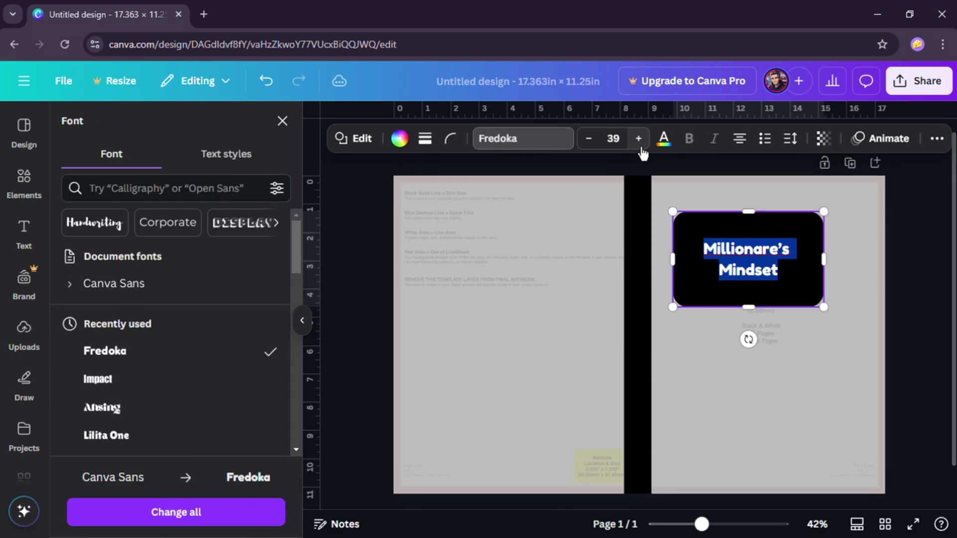
{"action": "left_click", "coordinate": [639, 140]}
{"action": "scroll", "coordinate": [134, 335], "scroll_direction": "down", "scroll_amount": 10}
{"action": "scroll", "coordinate": [163, 352], "scroll_direction": "up", "scroll_amount": 5}
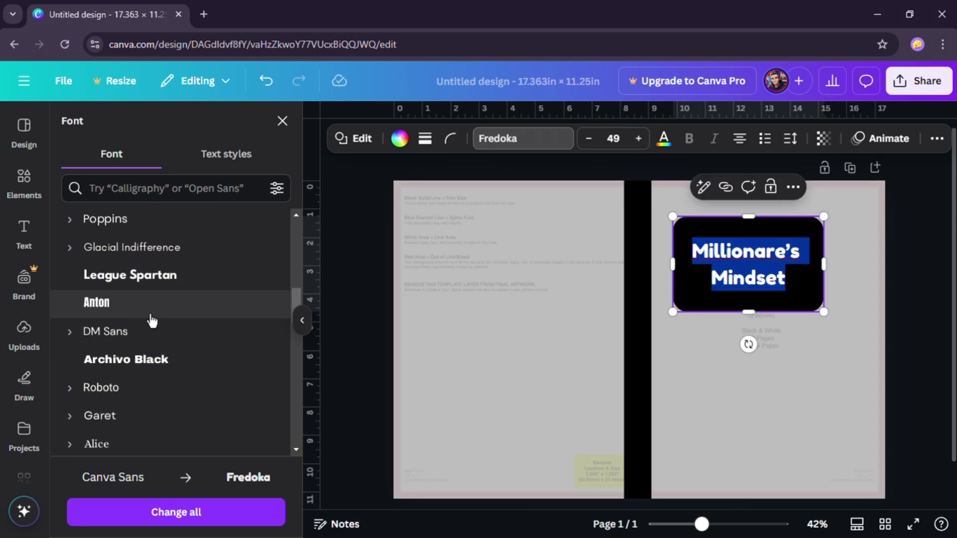
{"action": "scroll", "coordinate": [149, 349], "scroll_direction": "up", "scroll_amount": 5}
{"action": "left_click", "coordinate": [849, 304]}
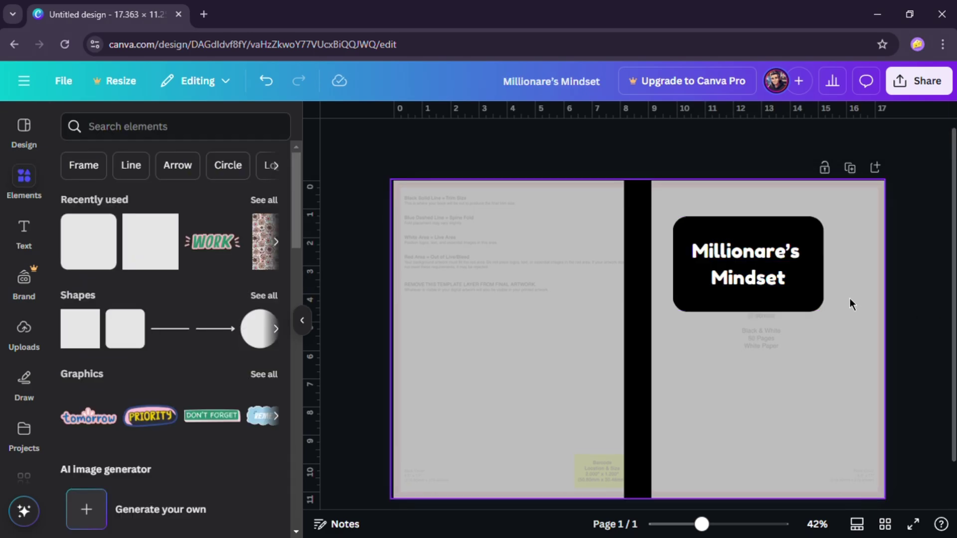
Move the title box towards the centre of the front cover and add a "2025" heading below it.
{"action": "left_click_drag", "start_coordinate": [811, 294], "coordinate": [841, 285]}
{"action": "left_click", "coordinate": [24, 232]}
{"action": "left_click_drag", "start_coordinate": [140, 327], "coordinate": [773, 361]}
{"action": "type", "text": "20"}
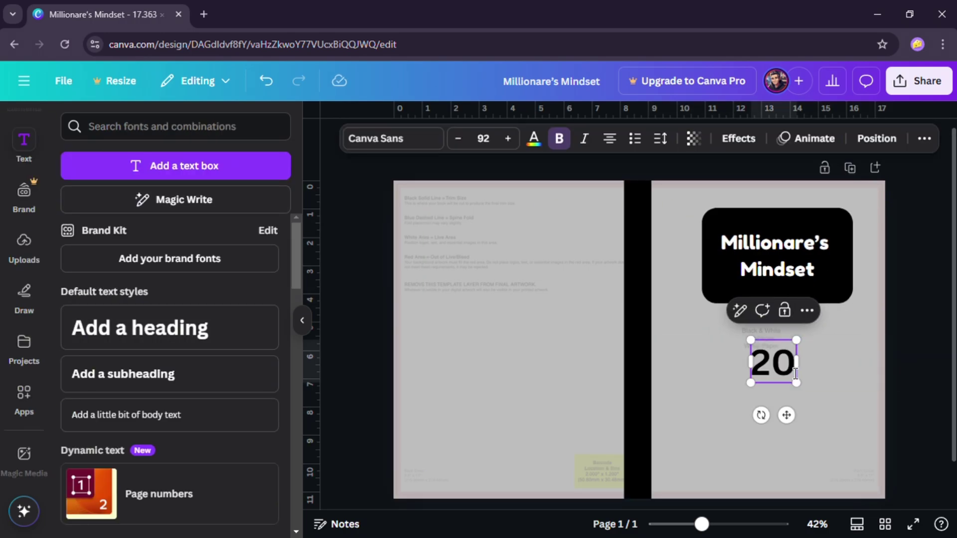
Change the font of the "2025" heading to Ahsing.
{"action": "left_click", "coordinate": [392, 138]}
{"action": "left_click", "coordinate": [90, 310]}
{"action": "scroll", "coordinate": [145, 349], "scroll_direction": "down", "scroll_amount": 2}
{"action": "left_click", "coordinate": [102, 338]}
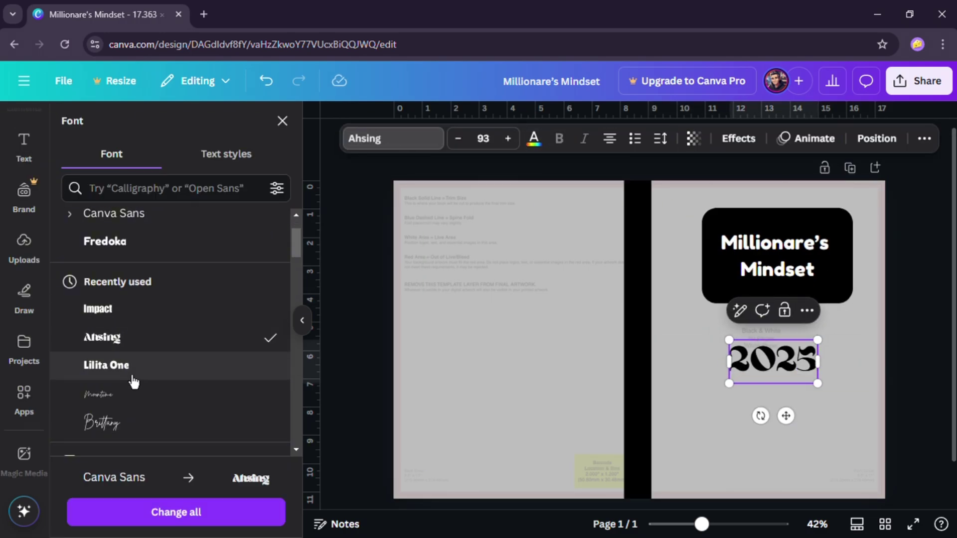
Change the font of the "2025" heading to Fredoka.
{"action": "scroll", "coordinate": [133, 369], "scroll_direction": "down", "scroll_amount": 3}
{"action": "left_click", "coordinate": [103, 280]}
{"action": "scroll", "coordinate": [145, 357], "scroll_direction": "down", "scroll_amount": 5}
{"action": "left_click", "coordinate": [96, 331]}
{"action": "key", "text": "Escape"}
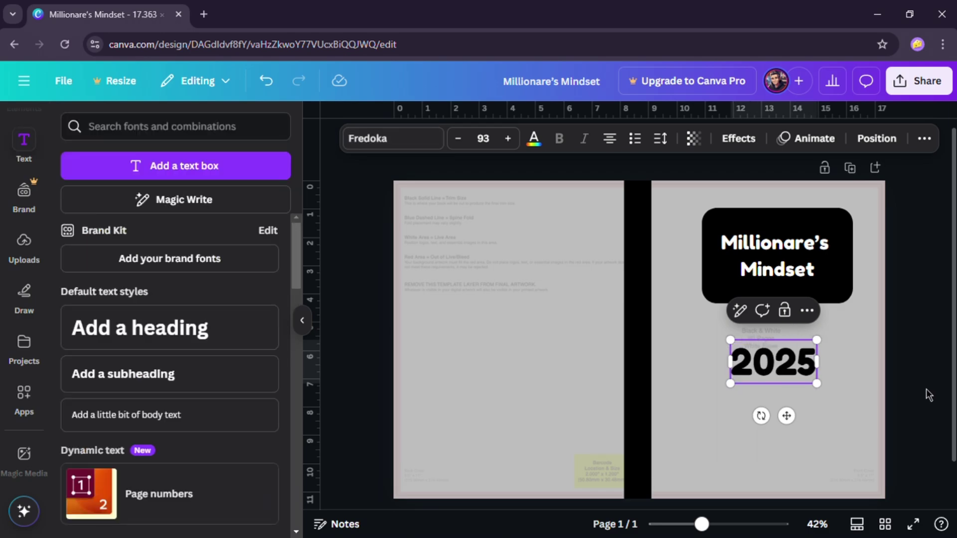
{"action": "type", "text": "PLANNER"}
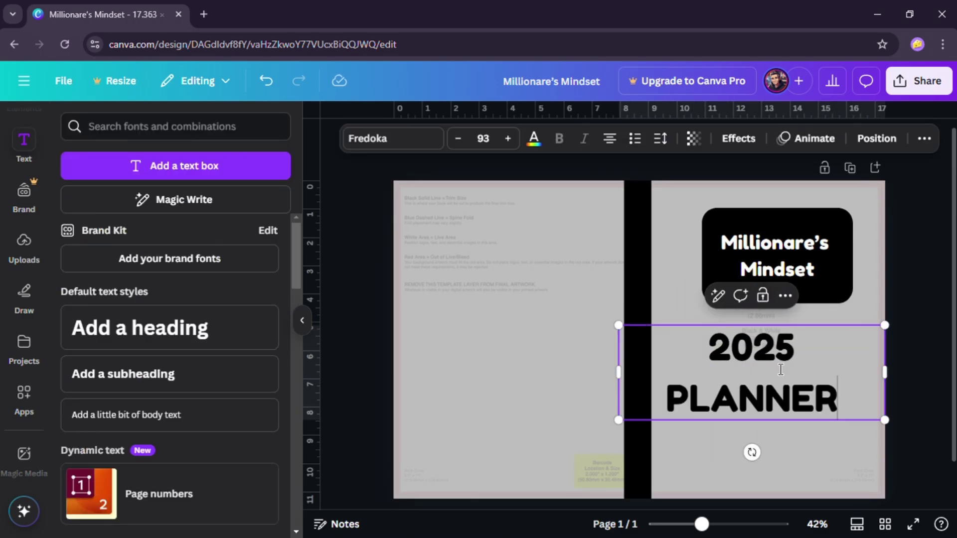
{"action": "left_click_drag", "start_coordinate": [620, 372], "coordinate": [671, 374]}
{"action": "key", "text": "ctrl+z"}
{"action": "key", "text": "ctrl+z"}
Replace the "2025" heading with a single "2" below the title box and add separate copies for the other digits, including "0".
{"action": "double_click", "coordinate": [738, 355]}
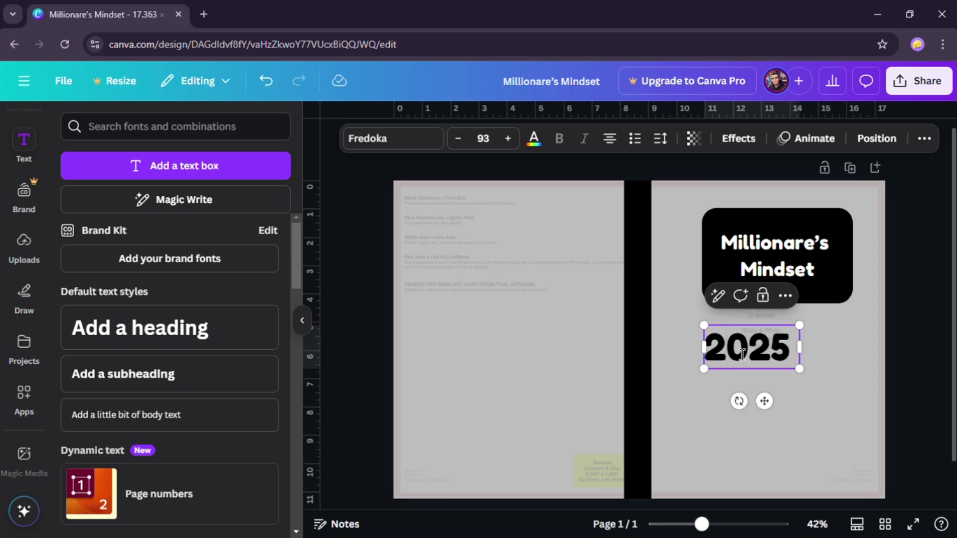
{"action": "key", "text": "ctrl+a"}
{"action": "type", "text": "2"}
{"action": "left_click", "coordinate": [783, 351]}
{"action": "left_click_drag", "start_coordinate": [760, 359], "coordinate": [721, 343]}
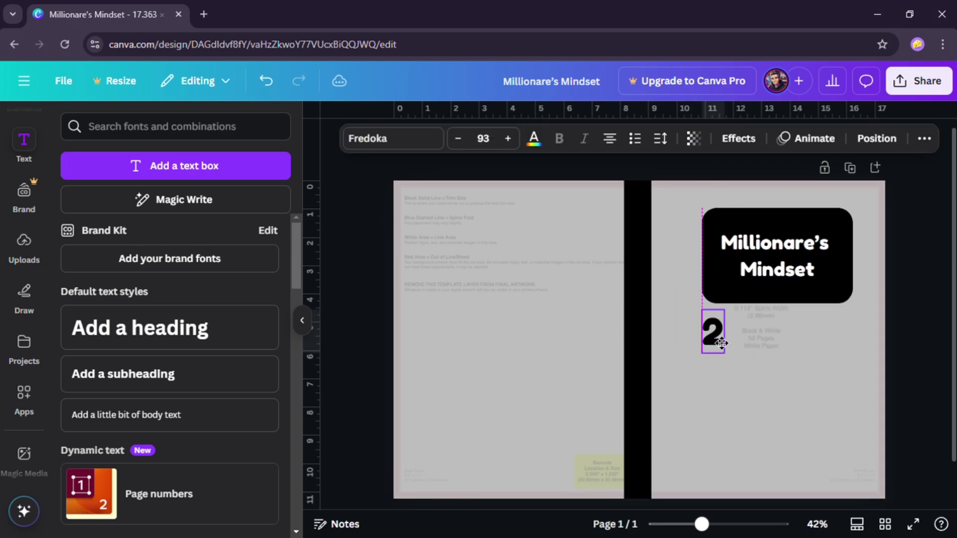
{"action": "left_click", "coordinate": [729, 380]}
{"action": "left_click", "coordinate": [716, 378]}
{"action": "left_click", "coordinate": [725, 327]}
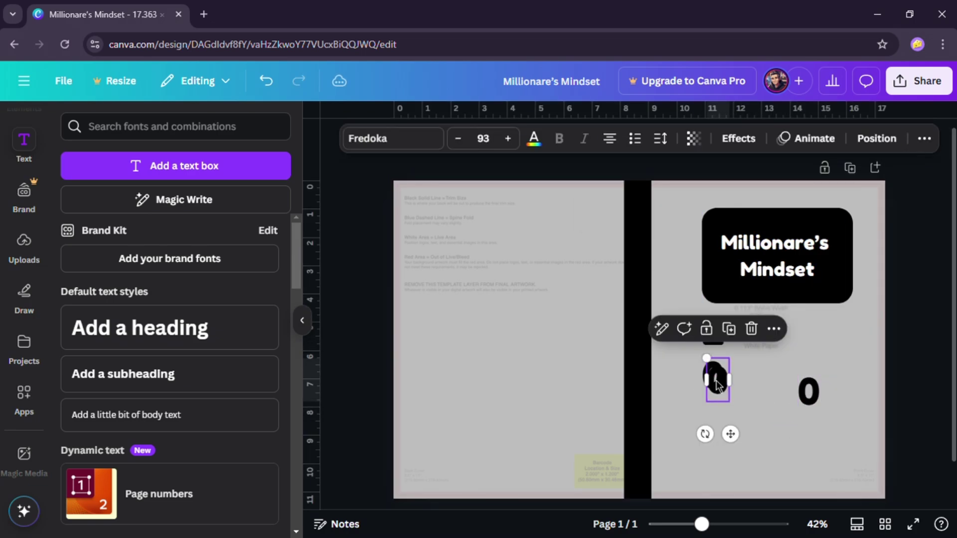
Change the last digit copy to "5" and stack 2, 0, 2, 5 vertically along the front cover beside the spine.
{"action": "left_click_drag", "start_coordinate": [720, 386], "coordinate": [715, 420]}
{"action": "double_click", "coordinate": [722, 426]}
{"action": "type", "text": "5"}
{"action": "left_click_drag", "start_coordinate": [723, 346], "coordinate": [691, 333]}
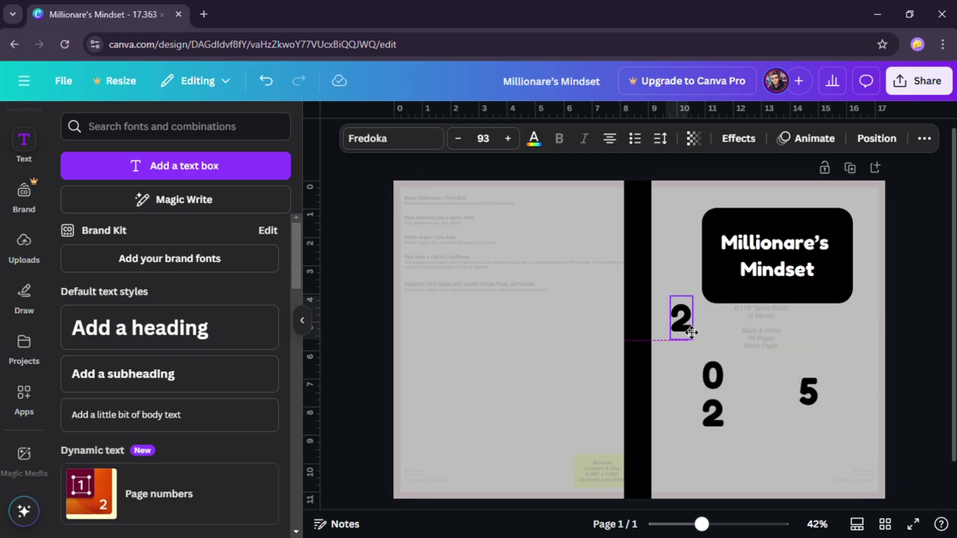
{"action": "left_click_drag", "start_coordinate": [816, 403], "coordinate": [692, 437]}
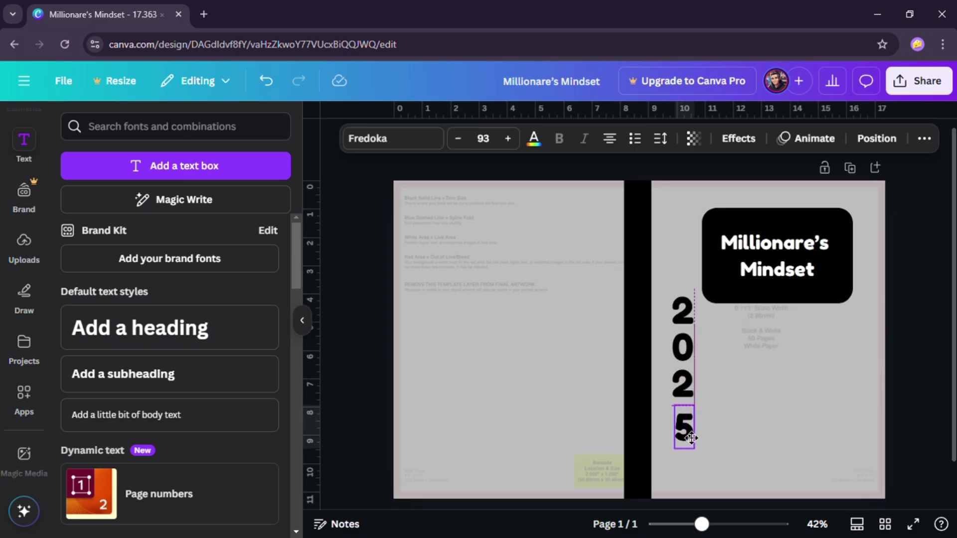
Add a "PLANNER" heading and move it just below the title box, beside the vertical year.
{"action": "left_click", "coordinate": [900, 348]}
{"action": "left_click", "coordinate": [181, 346]}
{"action": "type", "text": "PLANNER"}
{"action": "left_click_drag", "start_coordinate": [769, 409], "coordinate": [691, 411]}
{"action": "double_click", "coordinate": [865, 351]}
{"action": "left_click_drag", "start_coordinate": [875, 392], "coordinate": [797, 385]}
Increase the size of the "PLANNER" heading and set its font to Fredoka.
{"action": "left_click", "coordinate": [507, 139]}
{"action": "left_click", "coordinate": [393, 139]}
{"action": "left_click", "coordinate": [126, 320]}
{"action": "left_click", "coordinate": [912, 349]}
{"action": "left_click", "coordinate": [847, 348]}
{"action": "left_click", "coordinate": [912, 335]}
Search the elements for "money" and browse the graphics for a suitable cover illustration.
{"action": "scroll", "coordinate": [24, 249], "scroll_direction": "up", "scroll_amount": 2}
{"action": "left_click", "coordinate": [24, 176]}
{"action": "left_click", "coordinate": [242, 129]}
{"action": "type", "text": "money"}
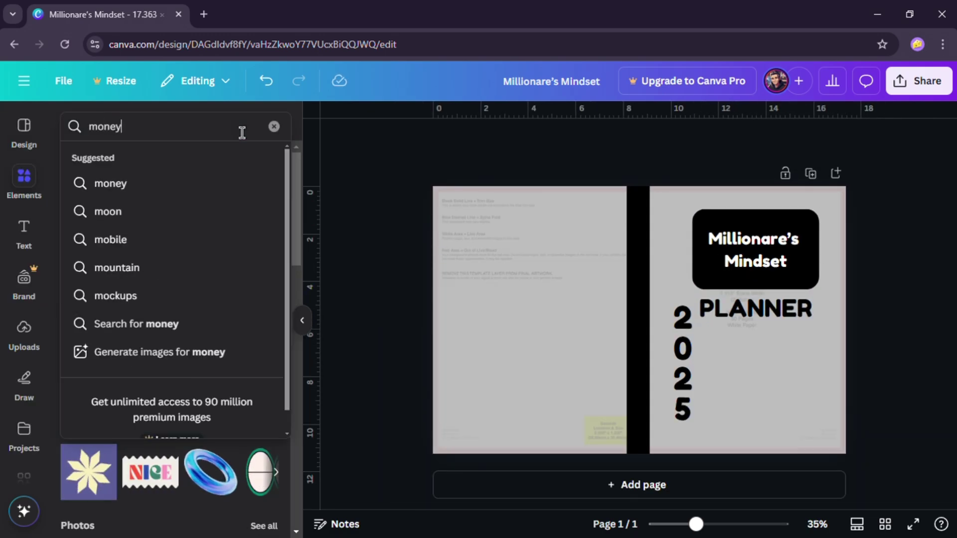
{"action": "key", "text": "Return"}
{"action": "left_click", "coordinate": [111, 160]}
{"action": "scroll", "coordinate": [197, 358], "scroll_direction": "down", "scroll_amount": 2}
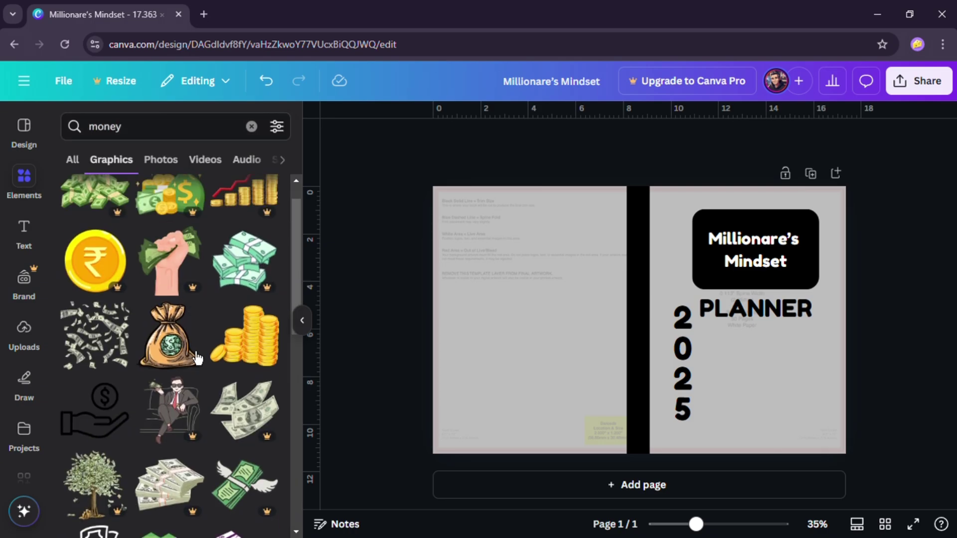
{"action": "scroll", "coordinate": [197, 358], "scroll_direction": "down", "scroll_amount": 8}
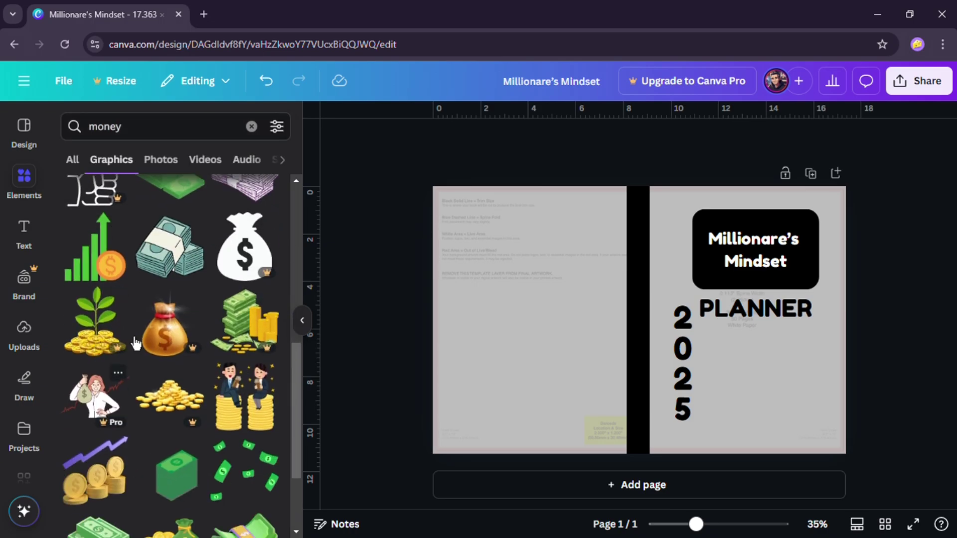
Place the green rising bar chart with the dollar coin below "PLANNER" and shrink it to about 2.9 x 3.3 in.
{"action": "left_click_drag", "start_coordinate": [96, 249], "coordinate": [790, 373]}
{"action": "left_click_drag", "start_coordinate": [821, 322], "coordinate": [794, 352]}
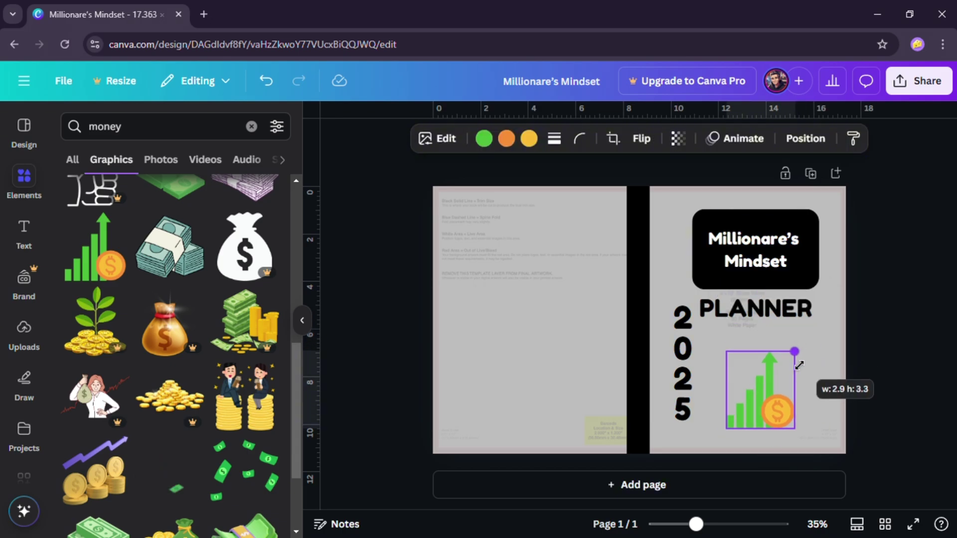
{"action": "left_click_drag", "start_coordinate": [786, 401], "coordinate": [783, 375]}
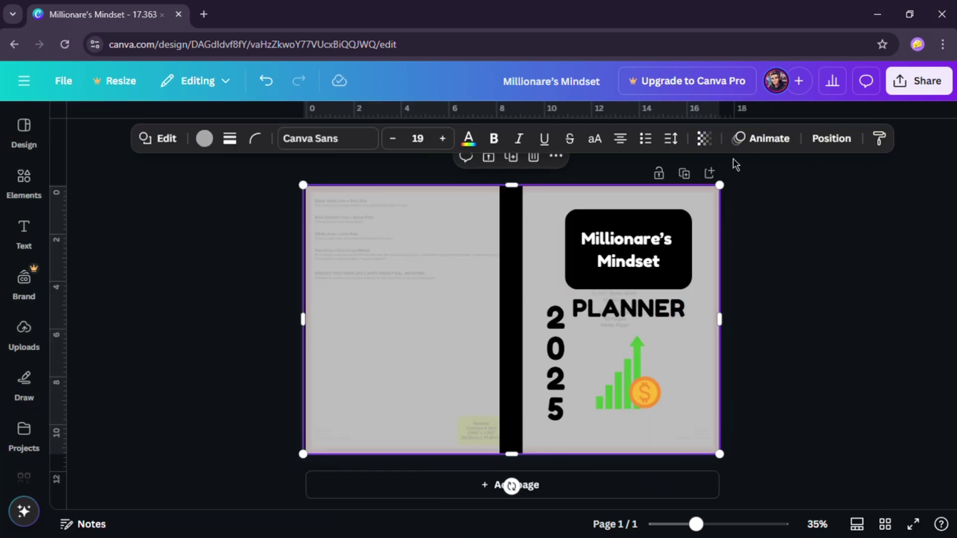
Open the transparency setting of the grey background rectangle covering the whole cover.
{"action": "left_click", "coordinate": [710, 145]}
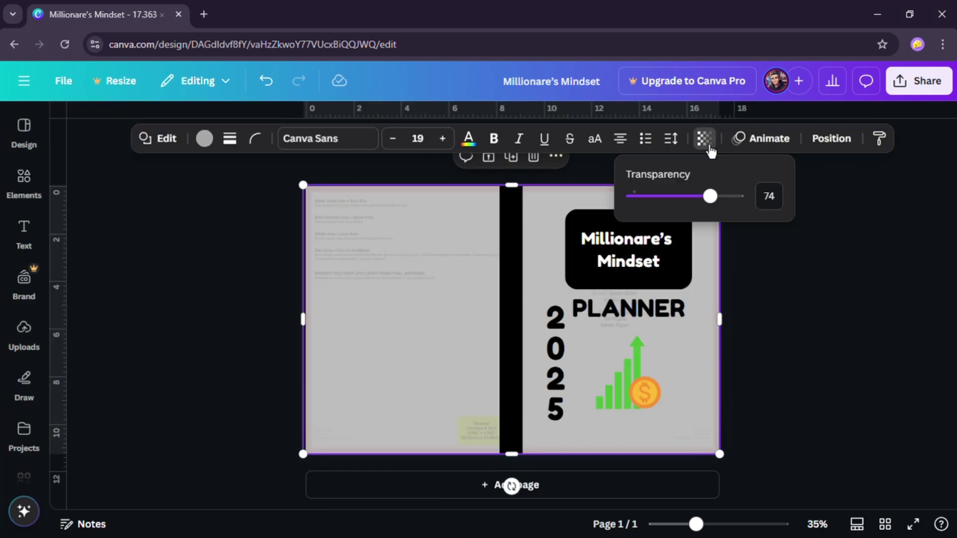